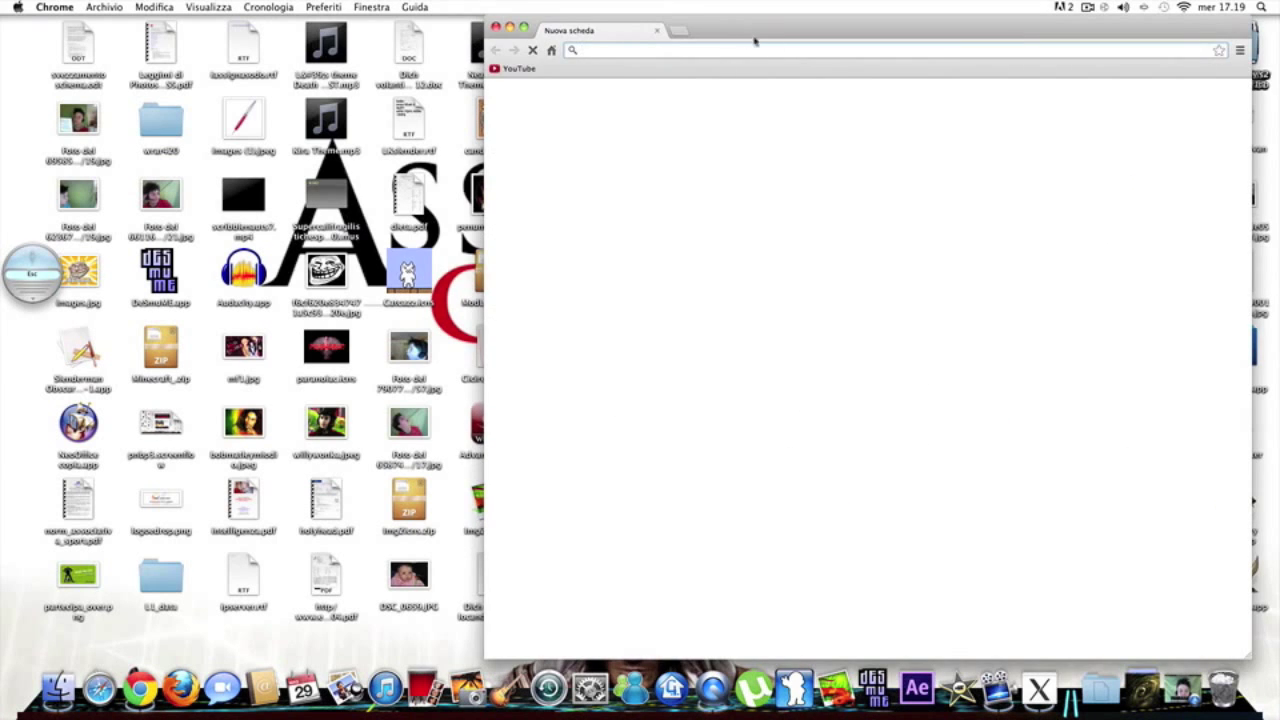
Step: Move the new Chrome window, showing the most-visited sites page, slightly left and up
{"action": "mouse_move", "coordinate": [757, 37]}
{"action": "left_mouse_down"}
{"action": "mouse_move", "coordinate": [600, 15]}
{"action": "mouse_move", "coordinate": [598, 46]}
{"action": "left_mouse_up"}
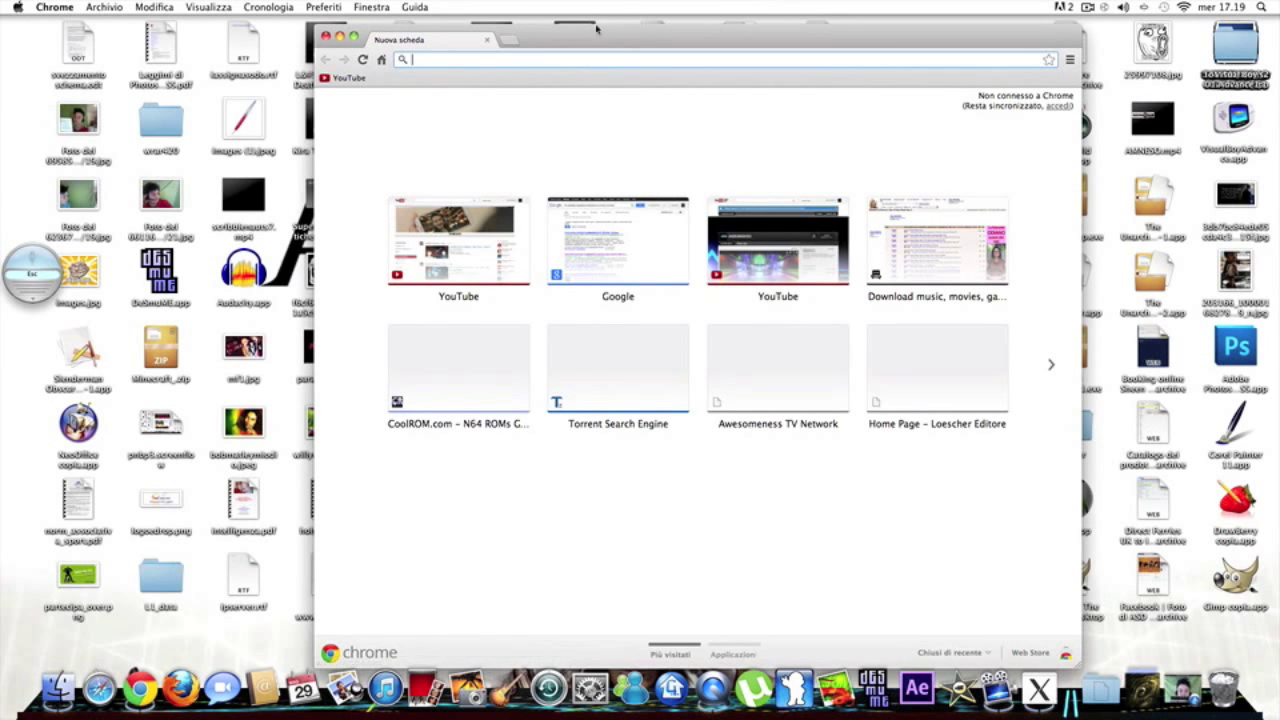
Step: Search Google for 'green screen ebay'
{"action": "left_click_drag", "start_coordinate": [594, 30], "coordinate": [565, 28]}
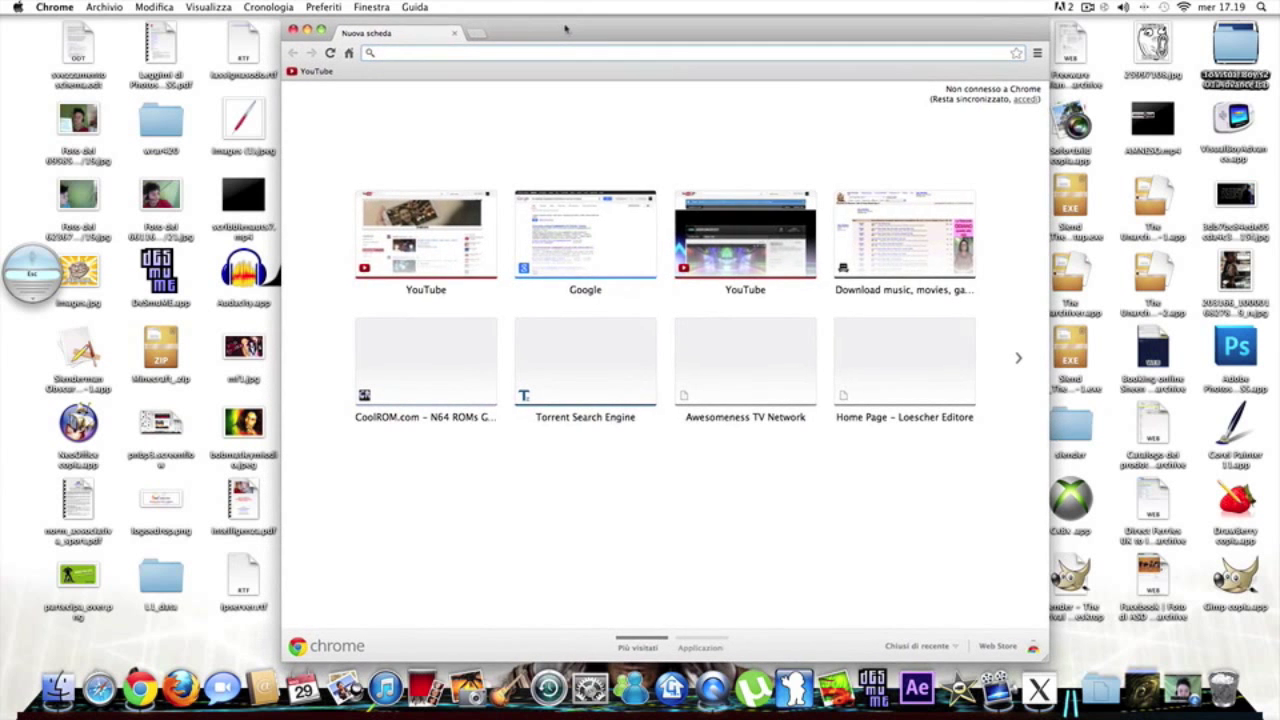
{"action": "left_click", "coordinate": [597, 248]}
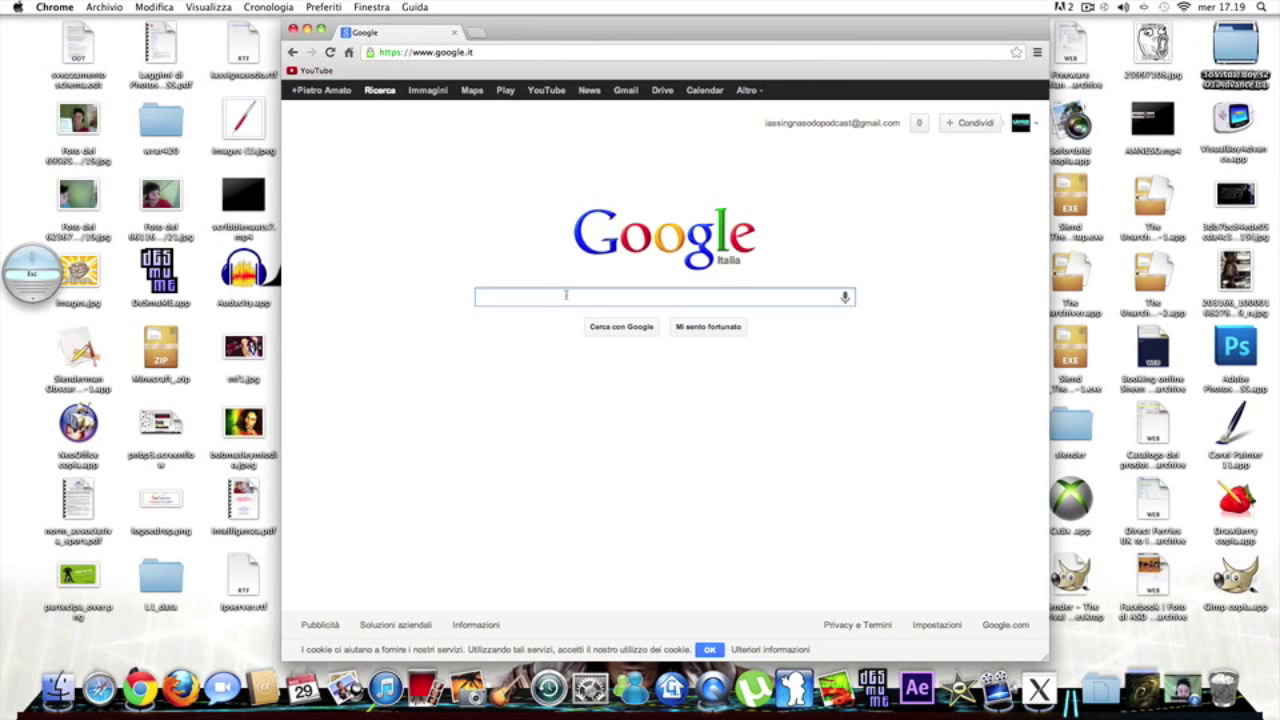
{"action": "type", "text": "green "}
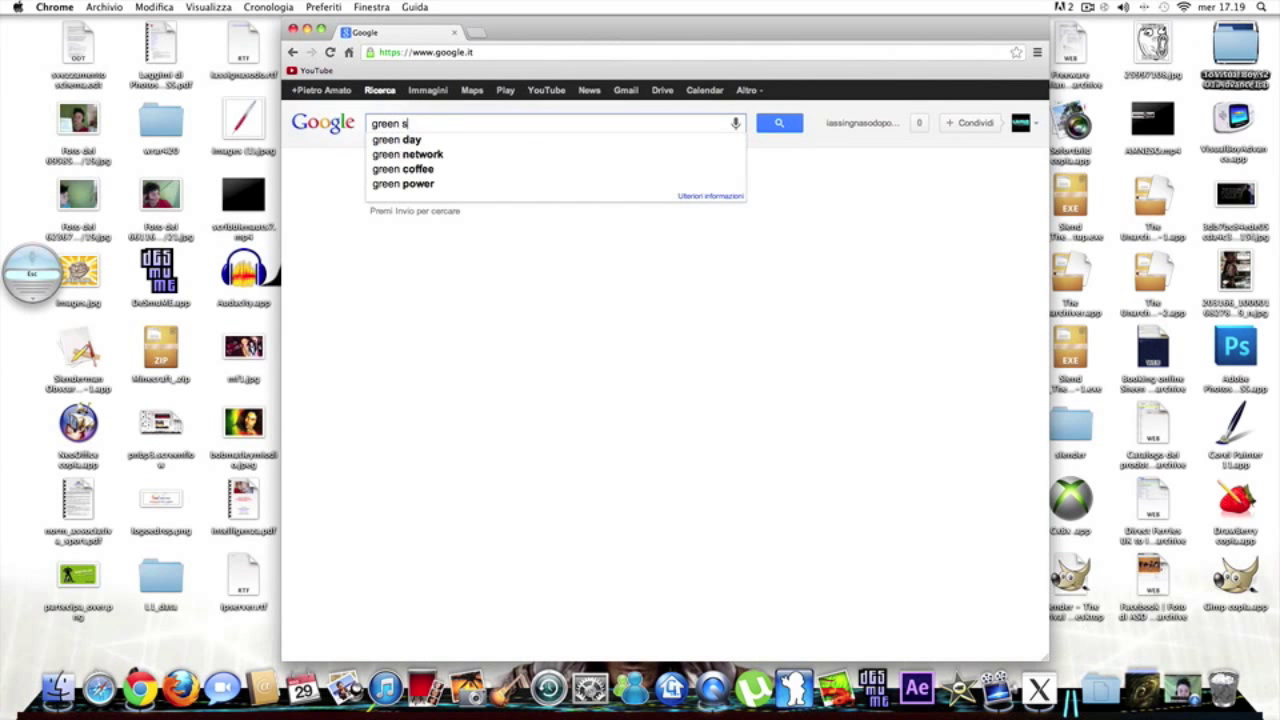
{"action": "type", "text": "sce"}
{"action": "key", "text": "BackSpace"}
{"action": "type", "text": "ree"}
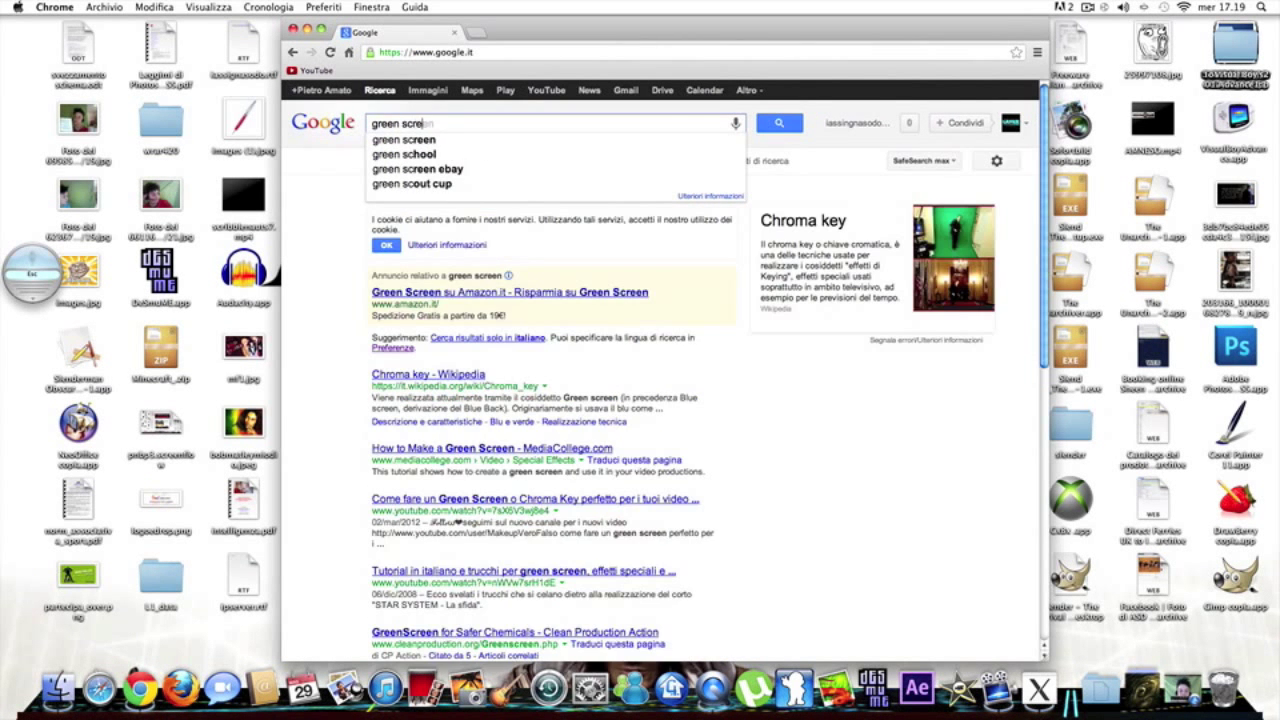
{"action": "type", "text": "n eb"}
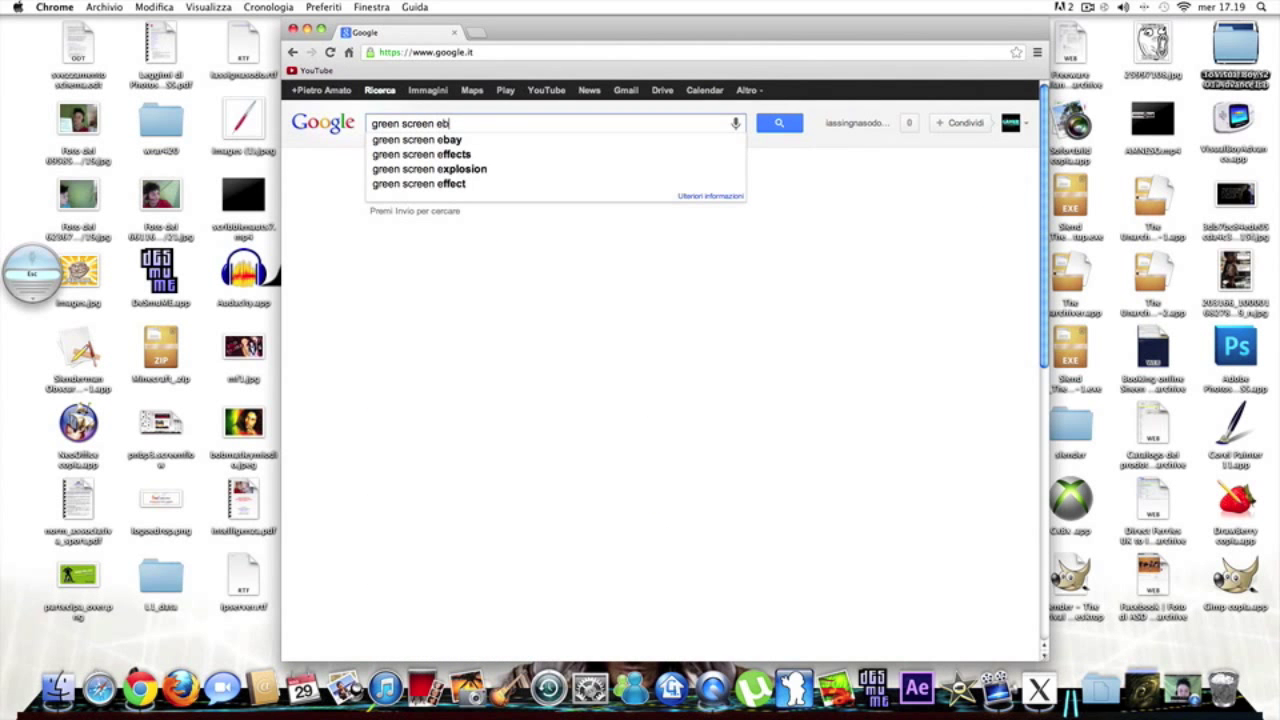
{"action": "type", "text": "ay"}
{"action": "key", "text": "Return"}
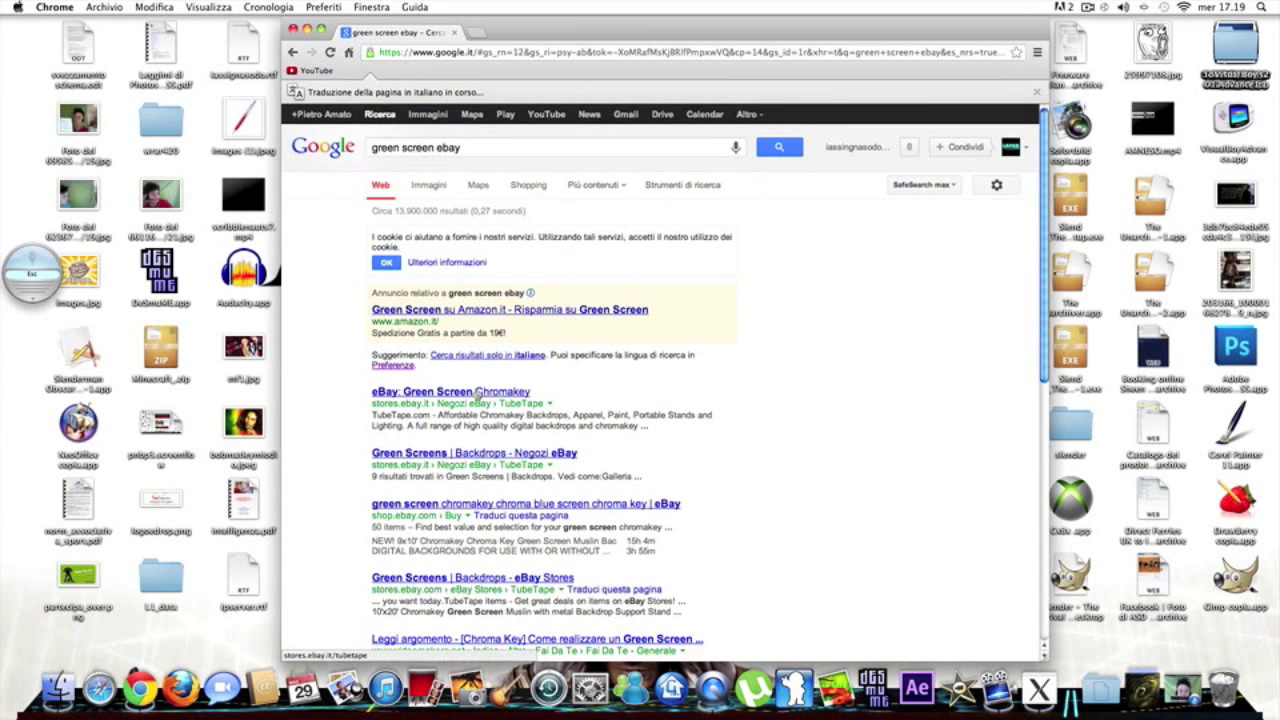
Step: Browse the eBay Green Screen Chromakey (TubeTape) store result, then close the browser window
{"action": "left_click", "coordinate": [479, 392]}
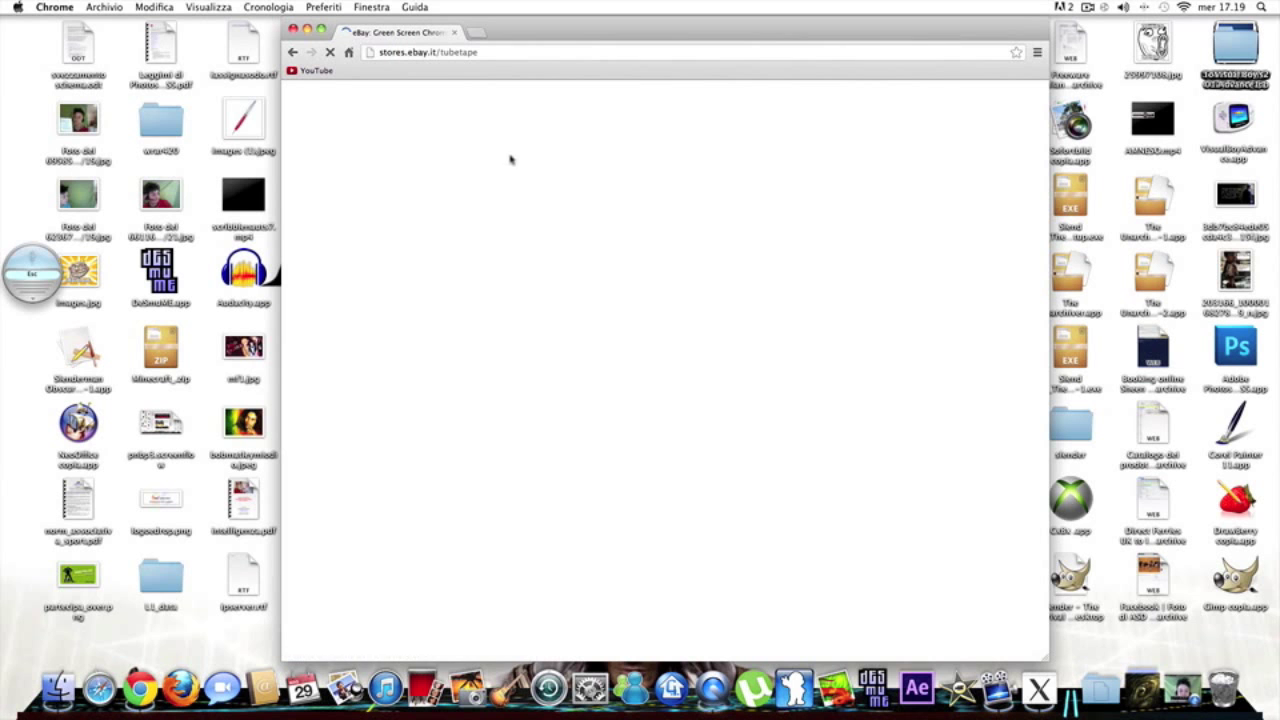
{"action": "scroll", "coordinate": [640, 393], "scroll_direction": "down", "scroll_amount": 1}
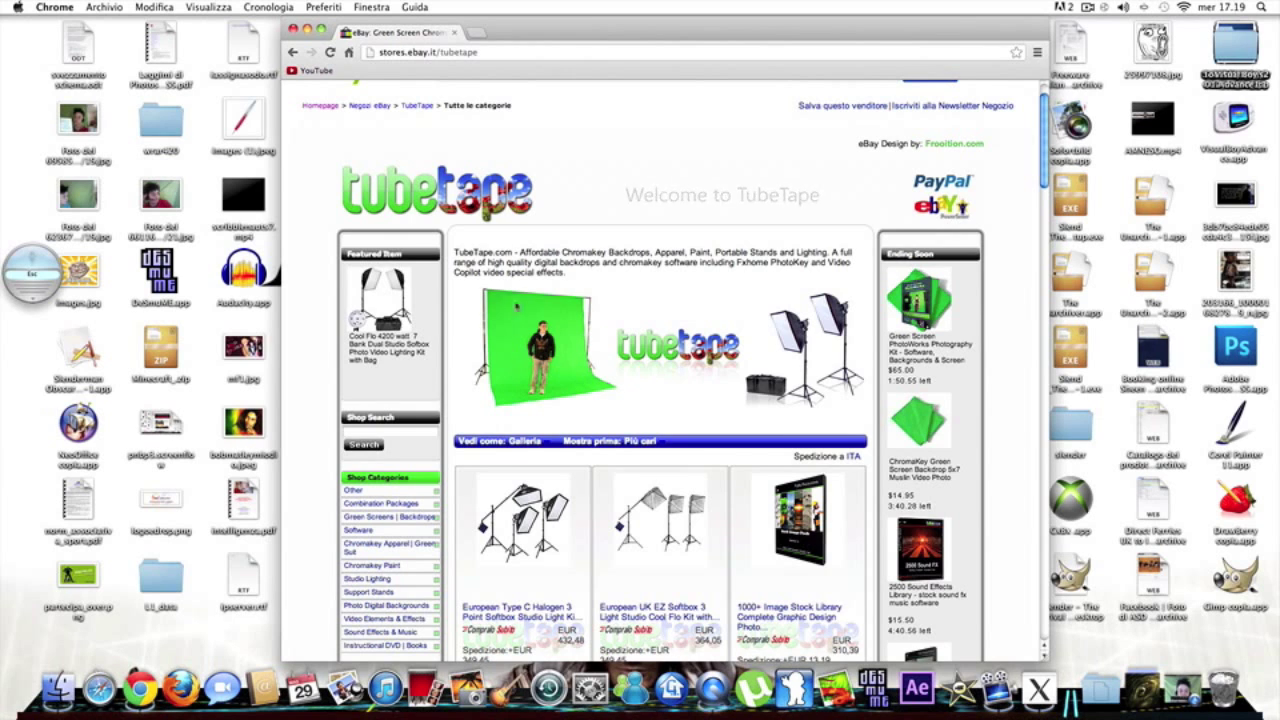
{"action": "scroll", "coordinate": [397, 172], "scroll_direction": "up", "scroll_amount": 1}
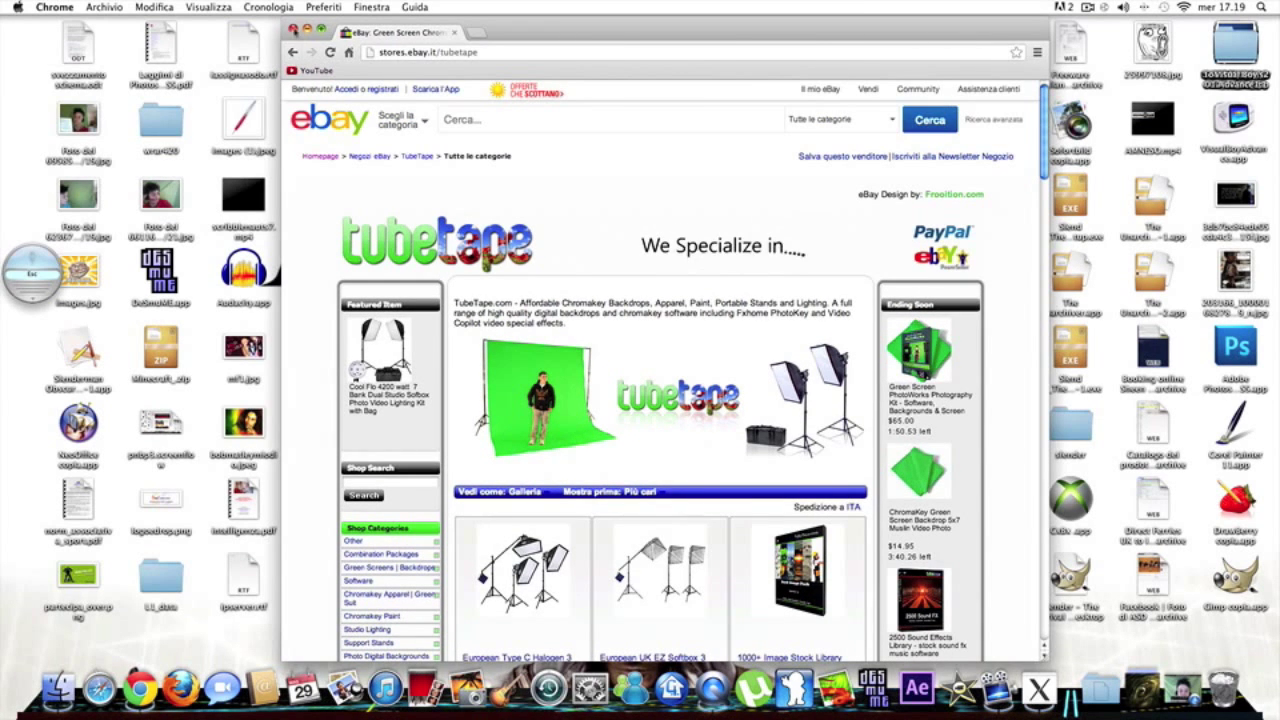
{"action": "left_click", "coordinate": [292, 29]}
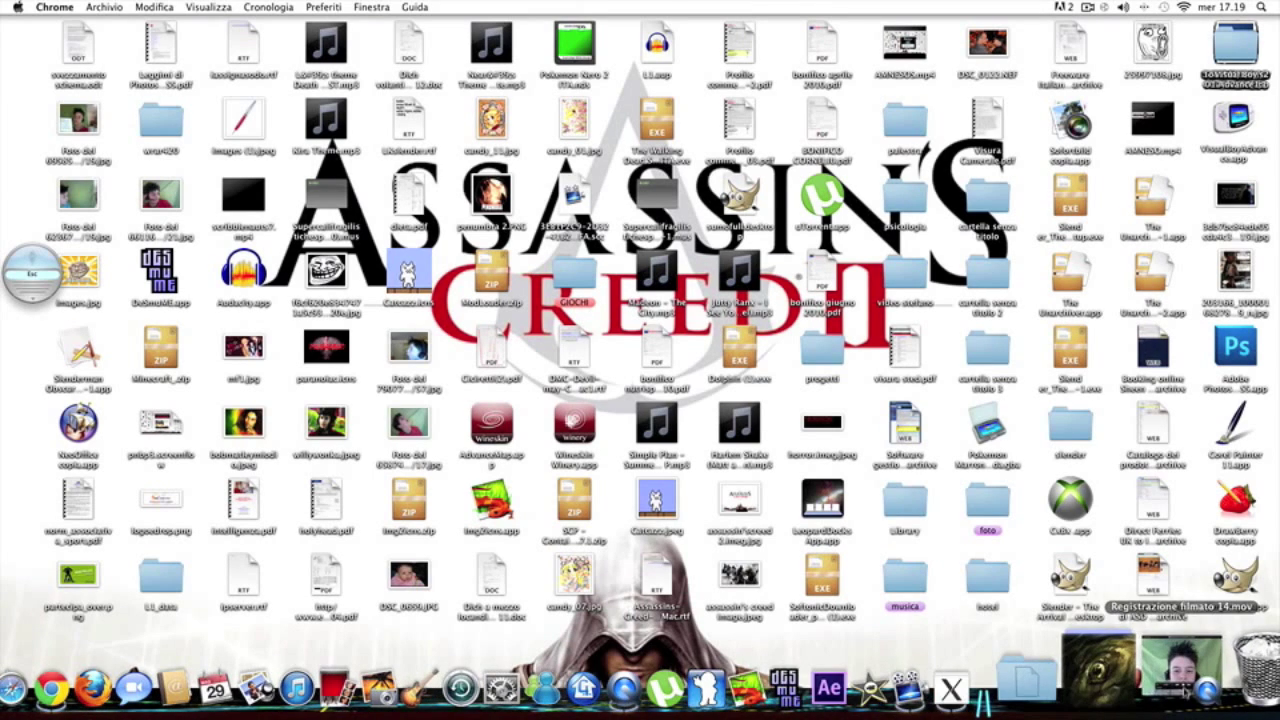
Step: Open Registrazione filmato 14.mov in QuickTime Player, position its window and play it
{"action": "left_click", "coordinate": [1182, 690]}
{"action": "left_click_drag", "start_coordinate": [667, 57], "coordinate": [677, 69]}
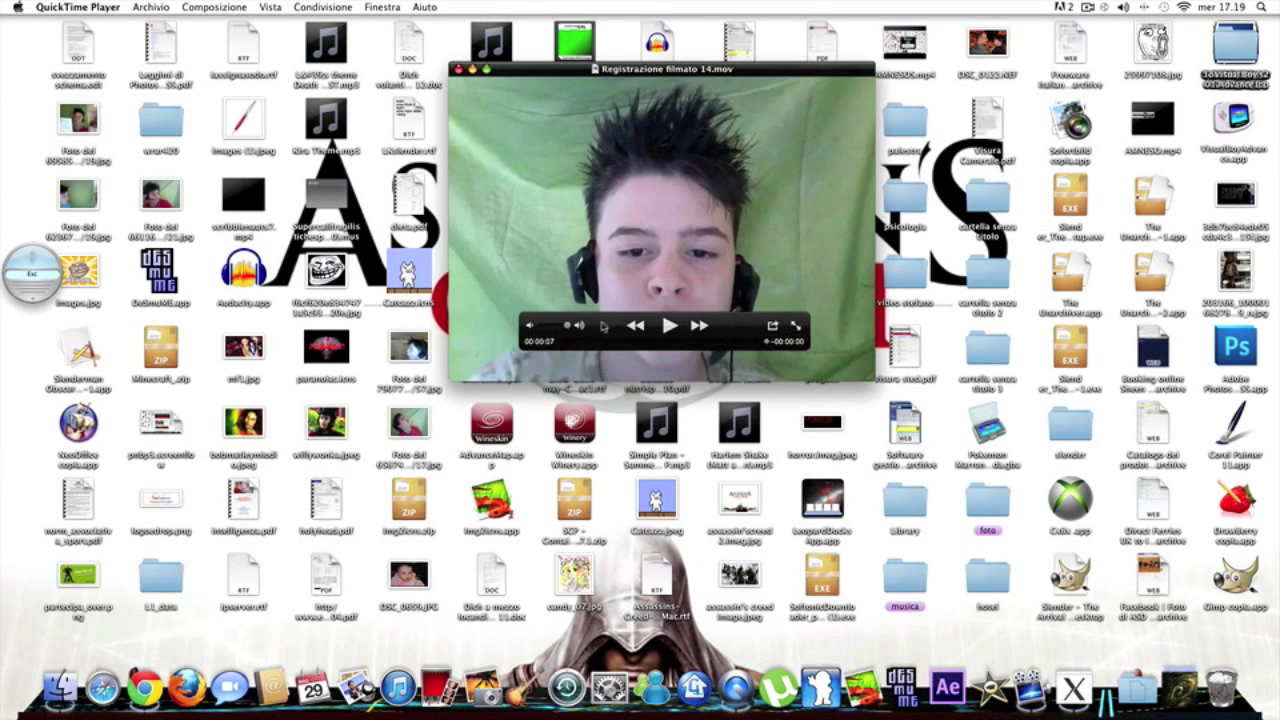
{"action": "left_click_drag", "start_coordinate": [716, 70], "coordinate": [718, 72]}
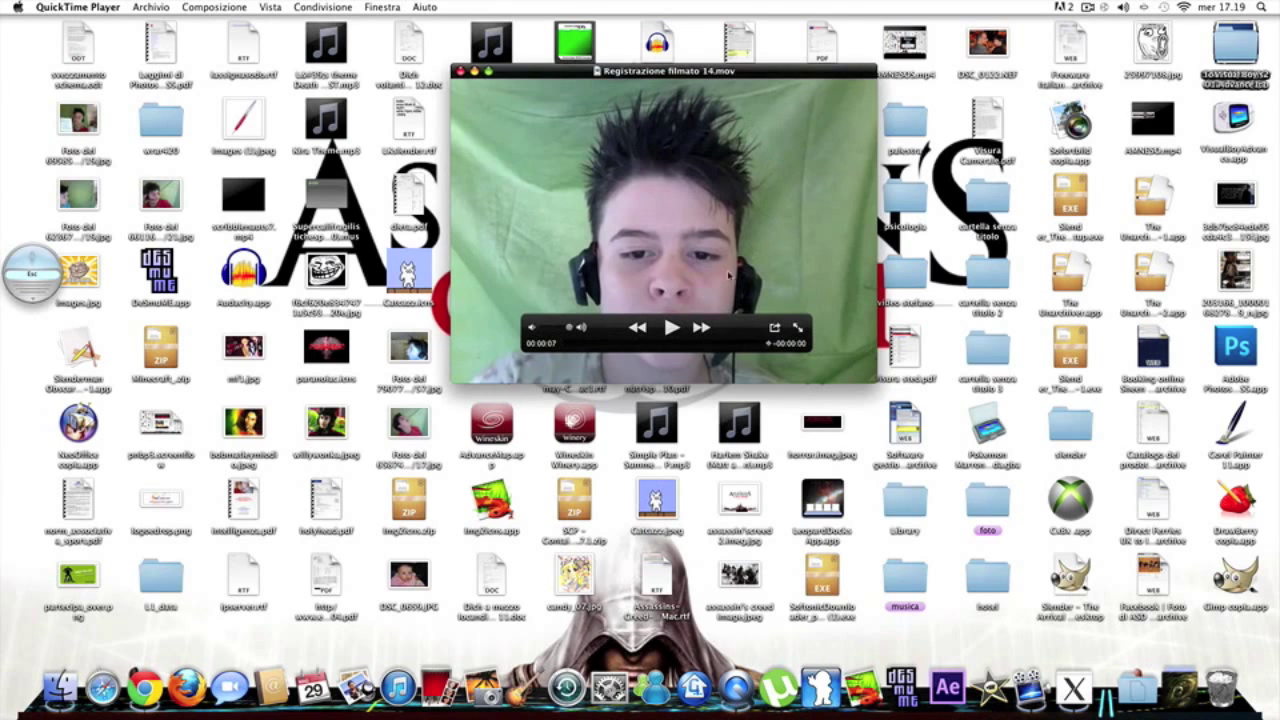
{"action": "left_click", "coordinate": [671, 328]}
Step: Minimize and restore the movie window twice, close it, and relaunch Chrome
{"action": "left_click", "coordinate": [474, 74]}
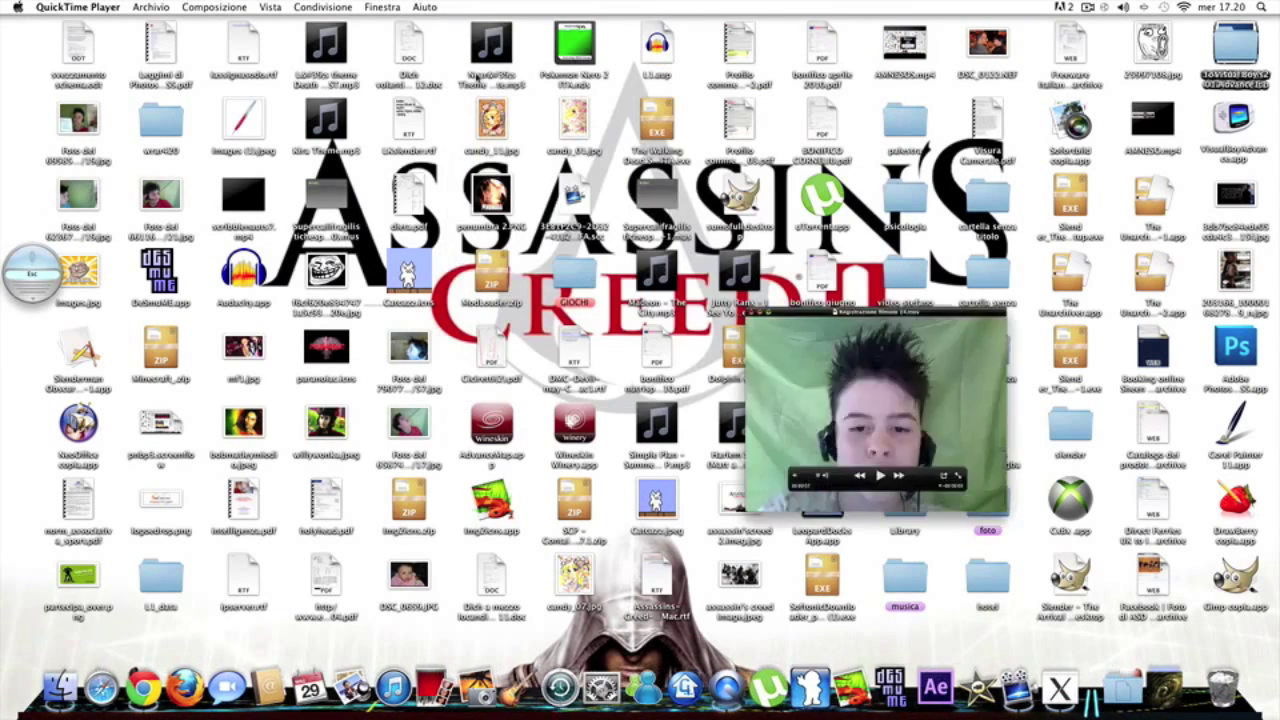
{"action": "left_click", "coordinate": [1182, 688]}
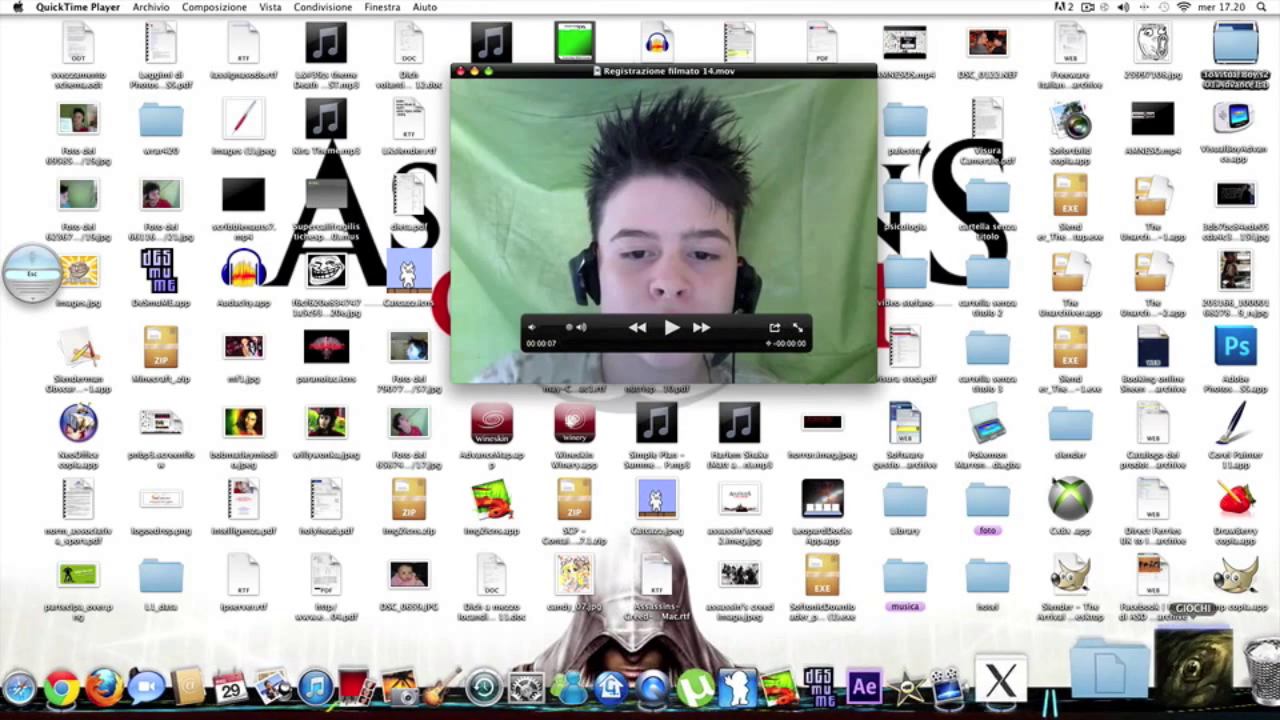
{"action": "key", "text": "super+m"}
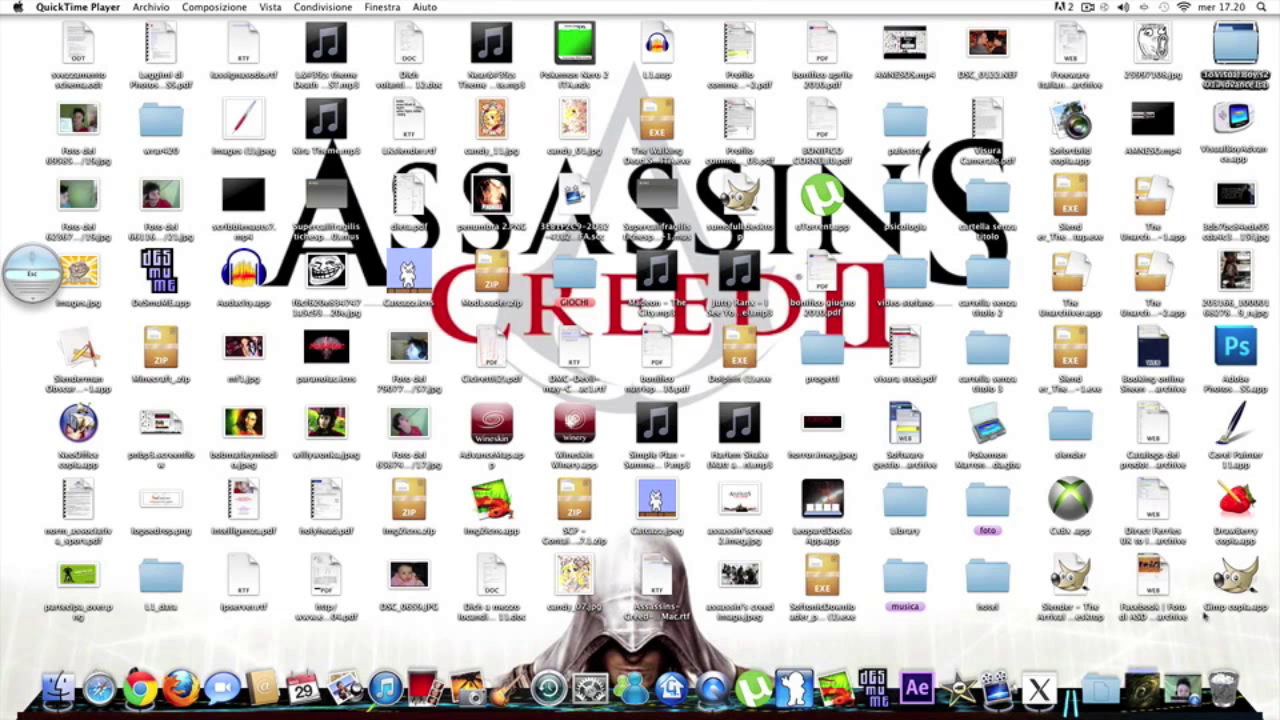
{"action": "left_click", "coordinate": [1195, 660]}
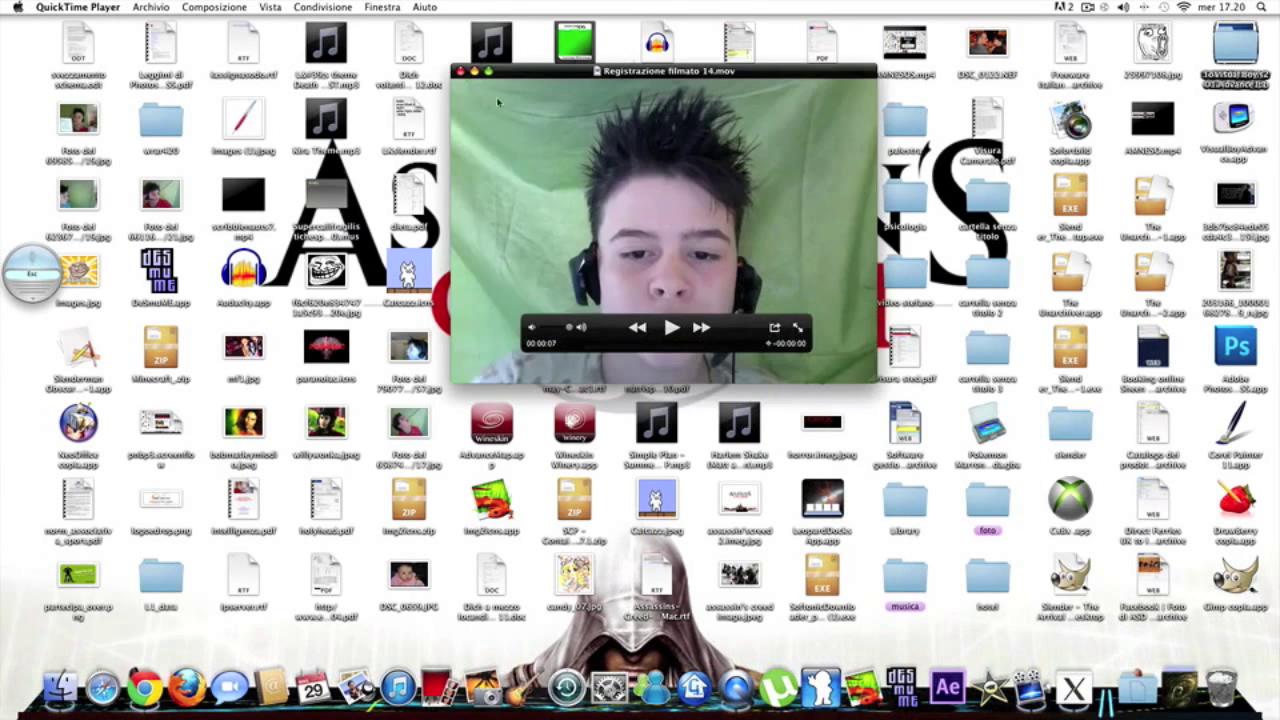
{"action": "key", "text": "super+w"}
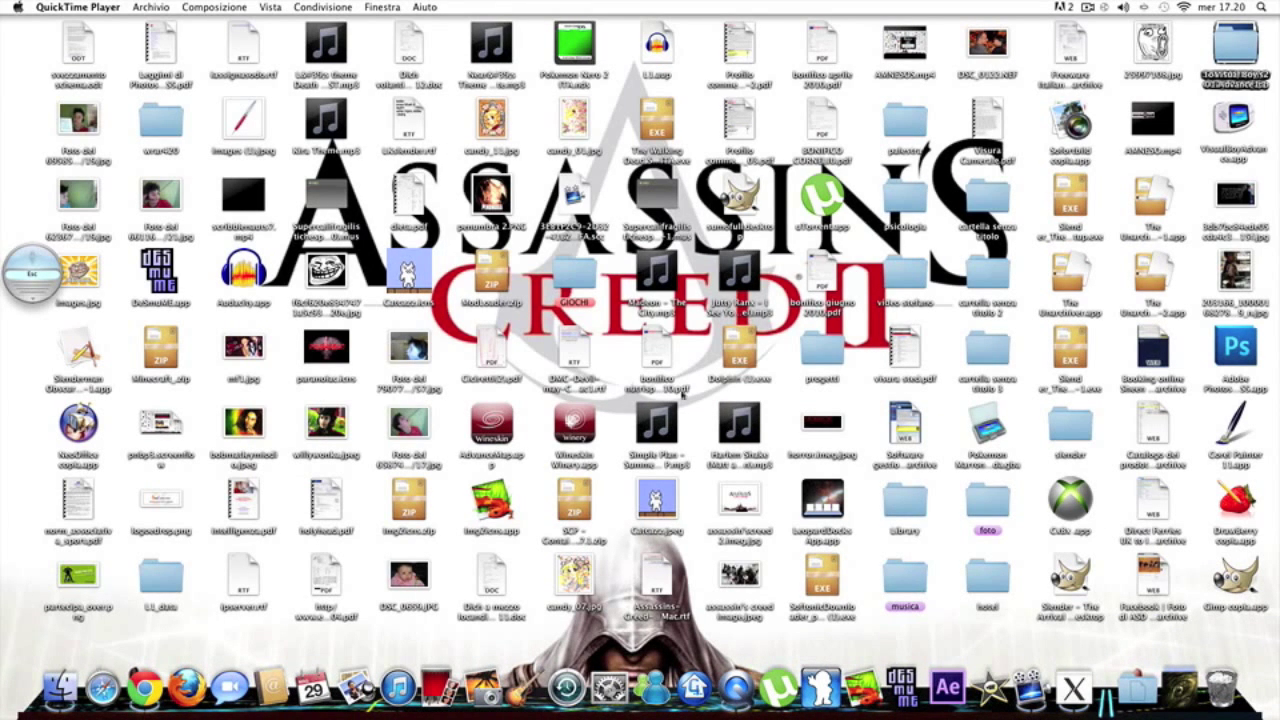
{"action": "left_click", "coordinate": [147, 688]}
Step: Search Google Images for 'discoteca' and scroll through the results
{"action": "left_click", "coordinate": [545, 217]}
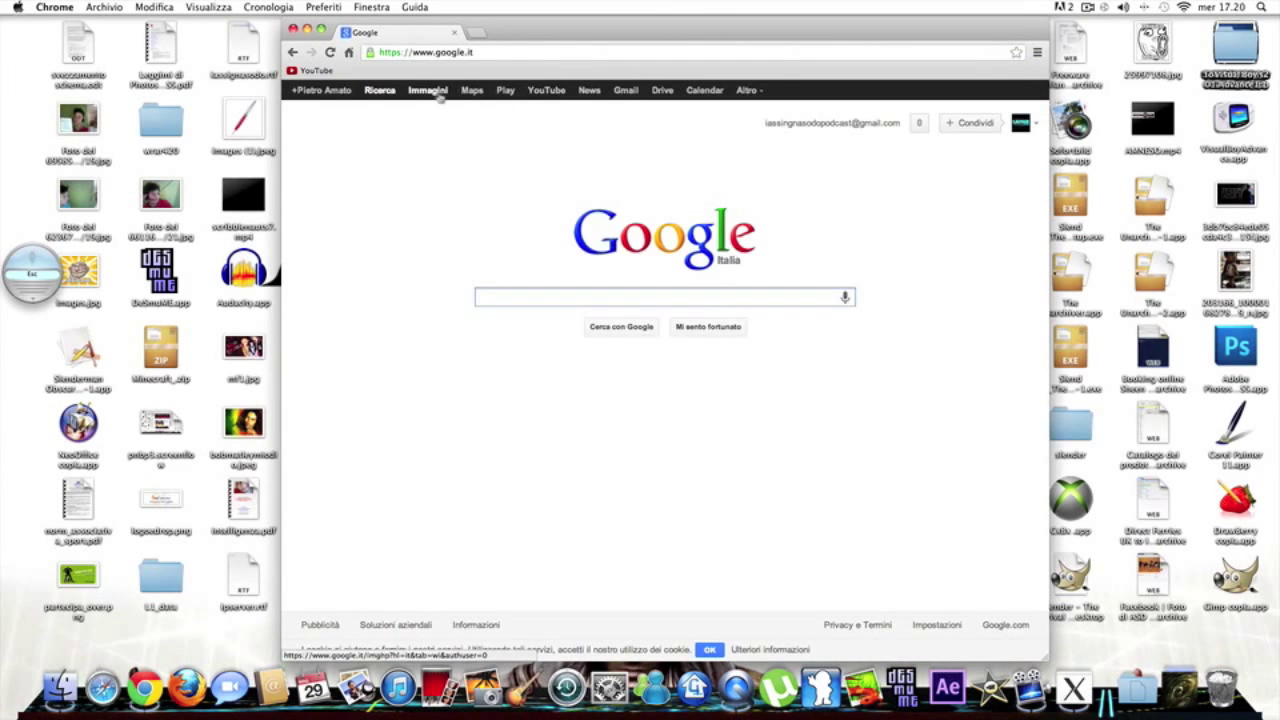
{"action": "left_click", "coordinate": [436, 92]}
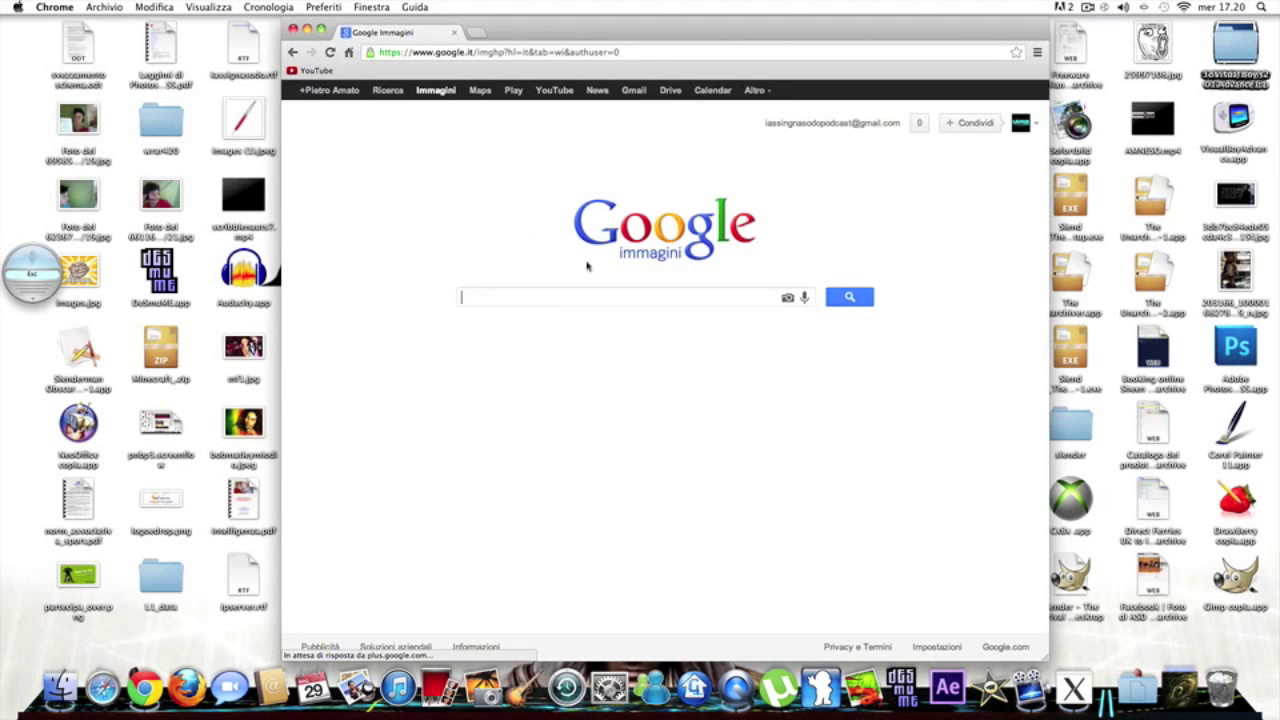
{"action": "type", "text": "disco"}
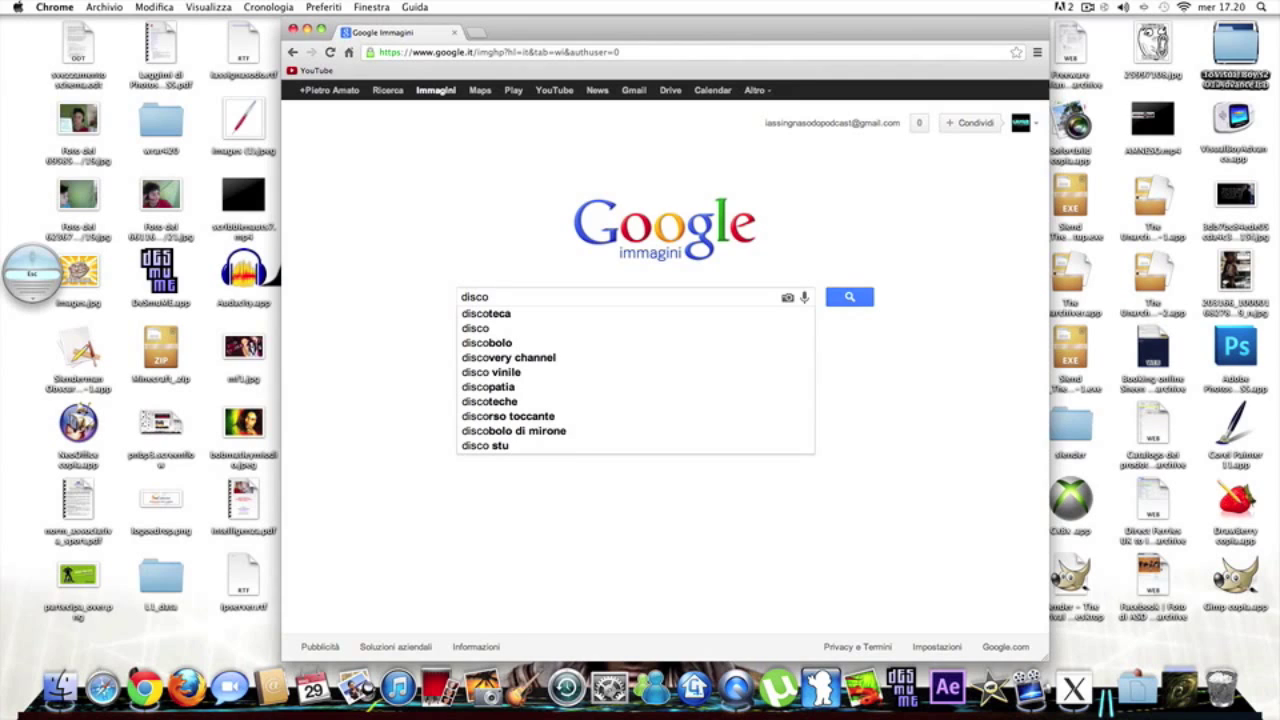
{"action": "type", "text": "teca"}
{"action": "key", "text": "Return"}
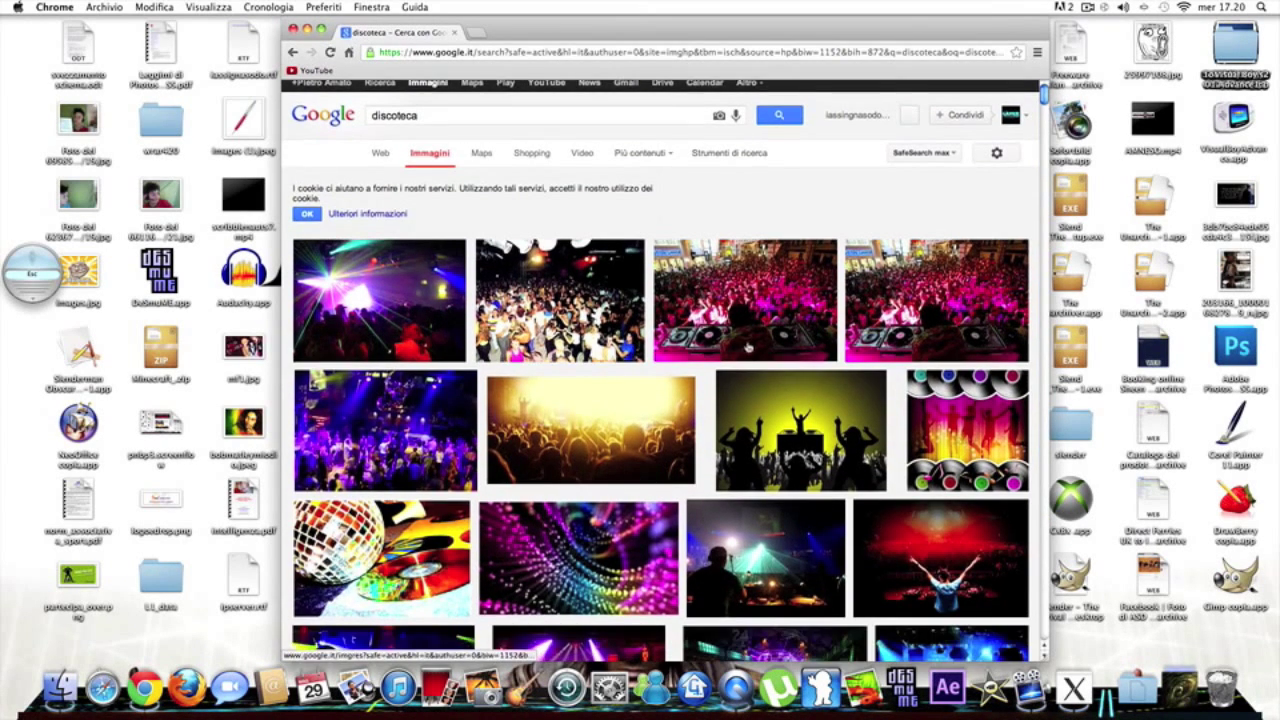
{"action": "scroll", "coordinate": [751, 351], "scroll_direction": "down", "scroll_amount": 2}
{"action": "scroll", "coordinate": [755, 357], "scroll_direction": "down", "scroll_amount": 2}
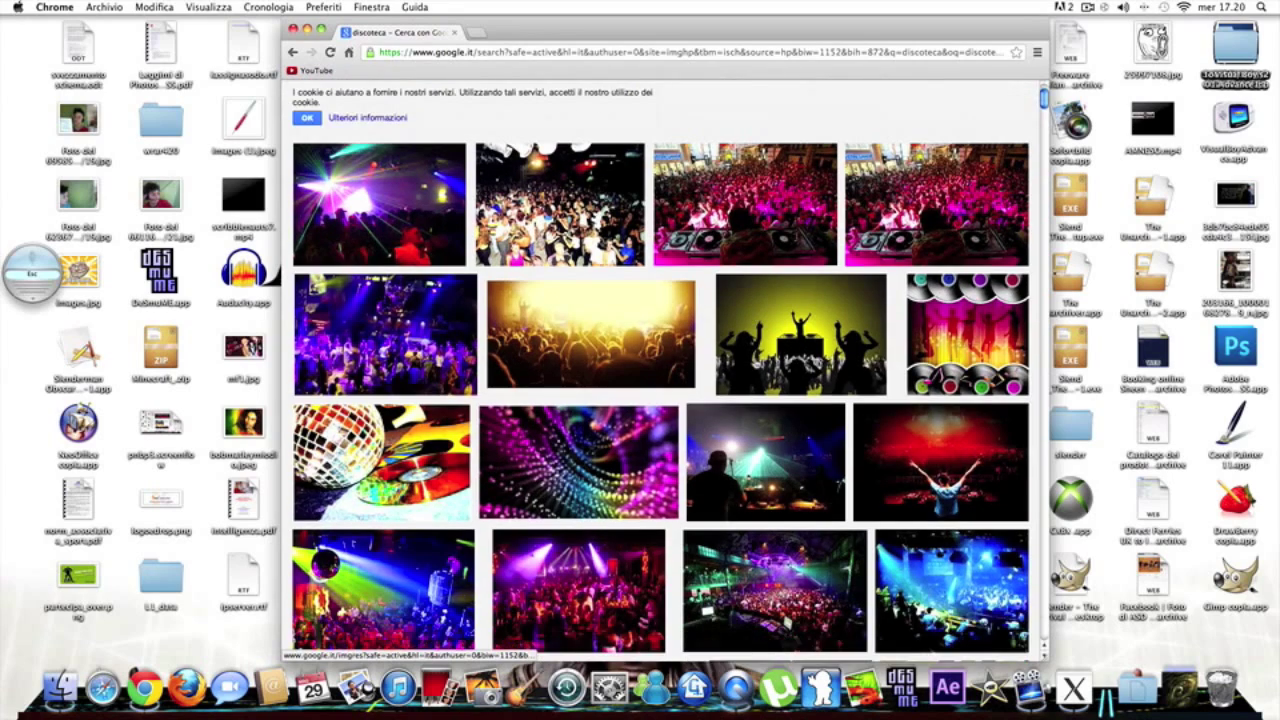
{"action": "scroll", "coordinate": [632, 463], "scroll_direction": "down", "scroll_amount": 2}
{"action": "scroll", "coordinate": [632, 463], "scroll_direction": "down", "scroll_amount": 1}
{"action": "scroll", "coordinate": [645, 466], "scroll_direction": "down", "scroll_amount": 2}
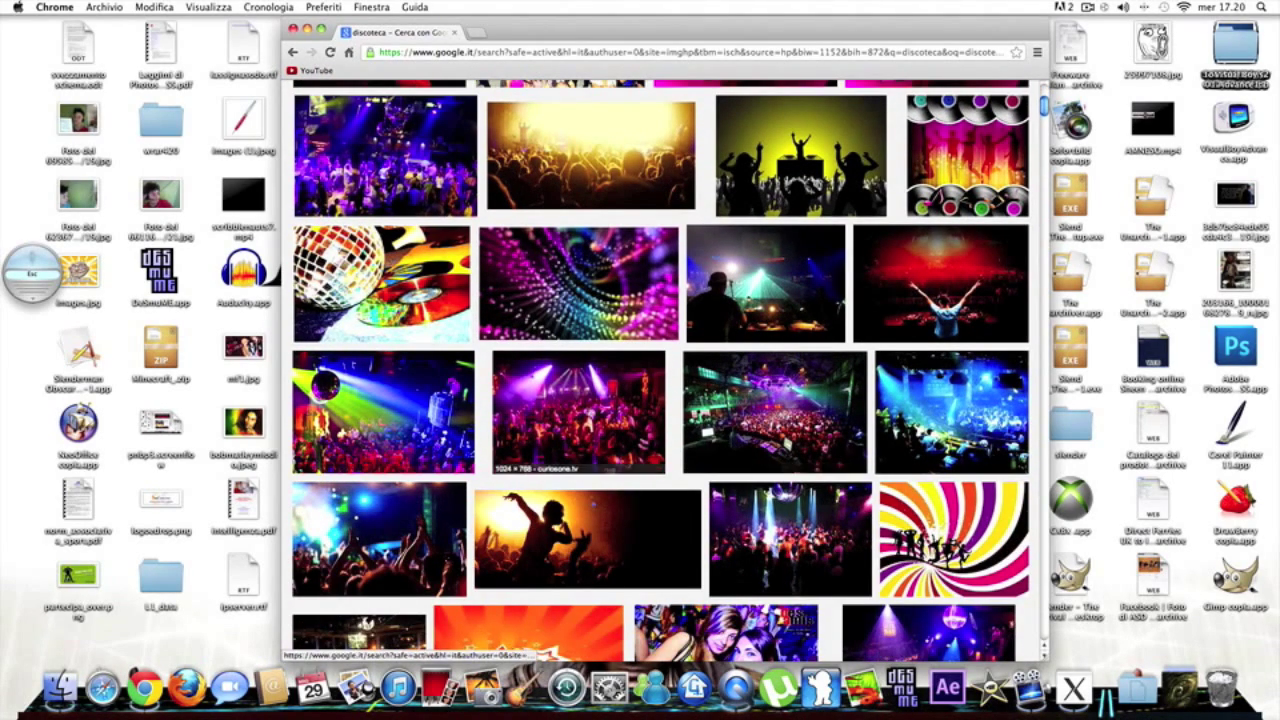
Step: Open the purple-lit disco crowd photo full size and save it as discostyle.jpg
{"action": "left_click", "coordinate": [619, 393]}
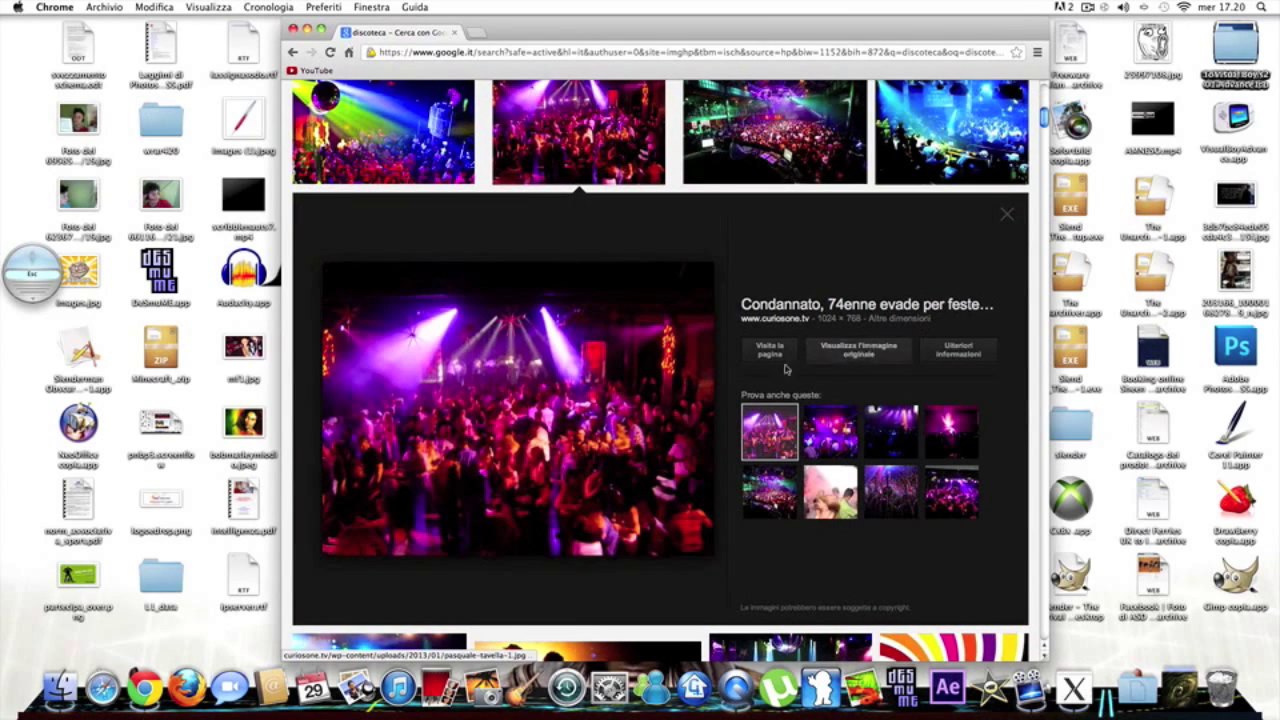
{"action": "left_click", "coordinate": [863, 358]}
{"action": "right_click", "coordinate": [610, 318]}
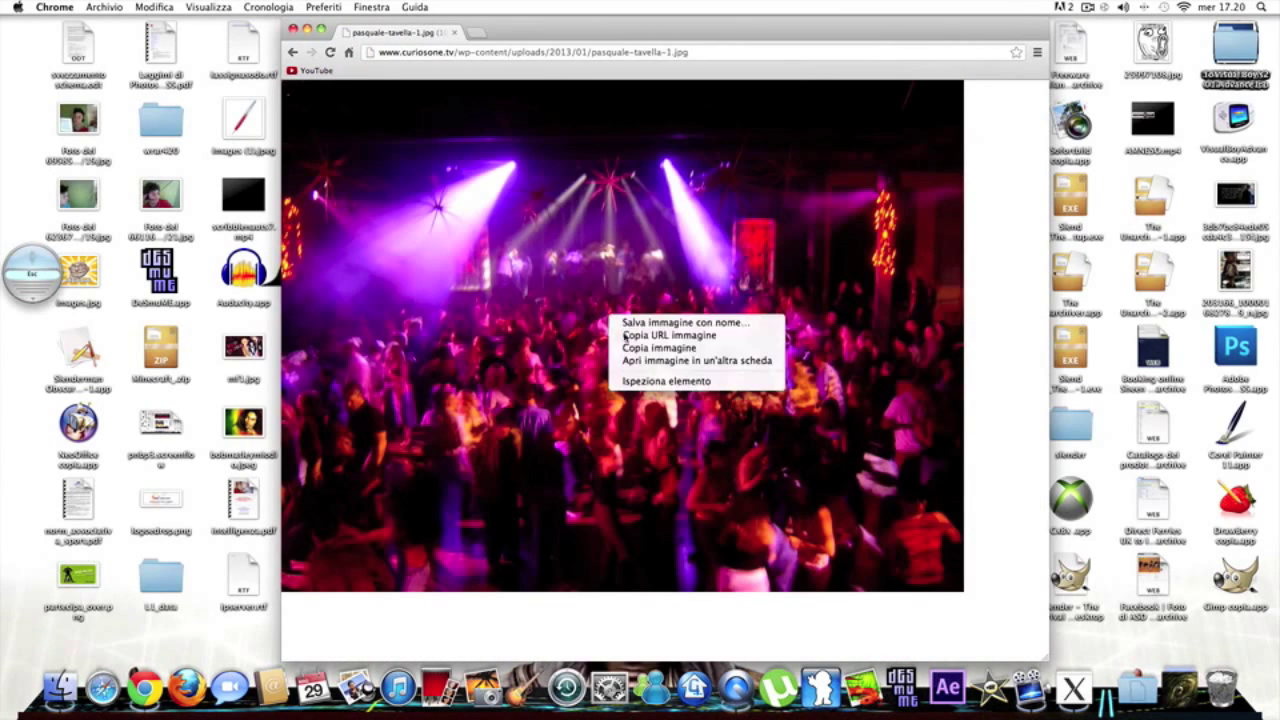
{"action": "left_click", "coordinate": [642, 323]}
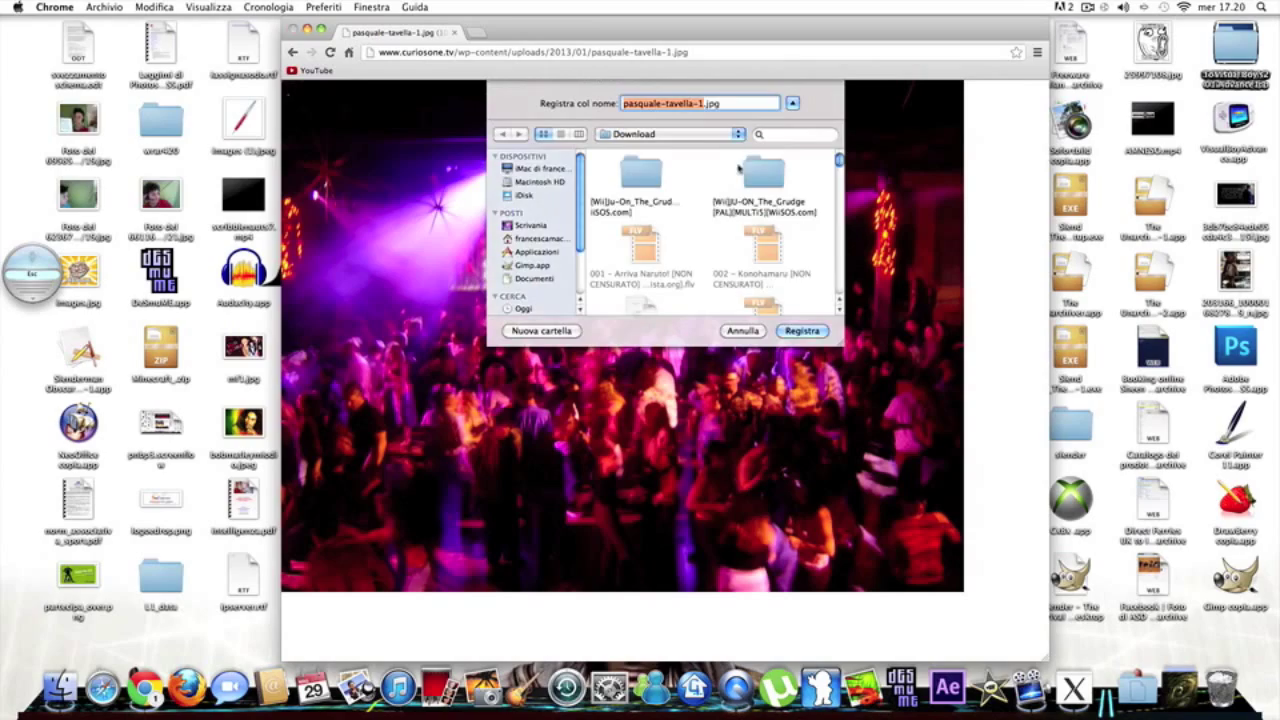
{"action": "type", "text": "discostyle"}
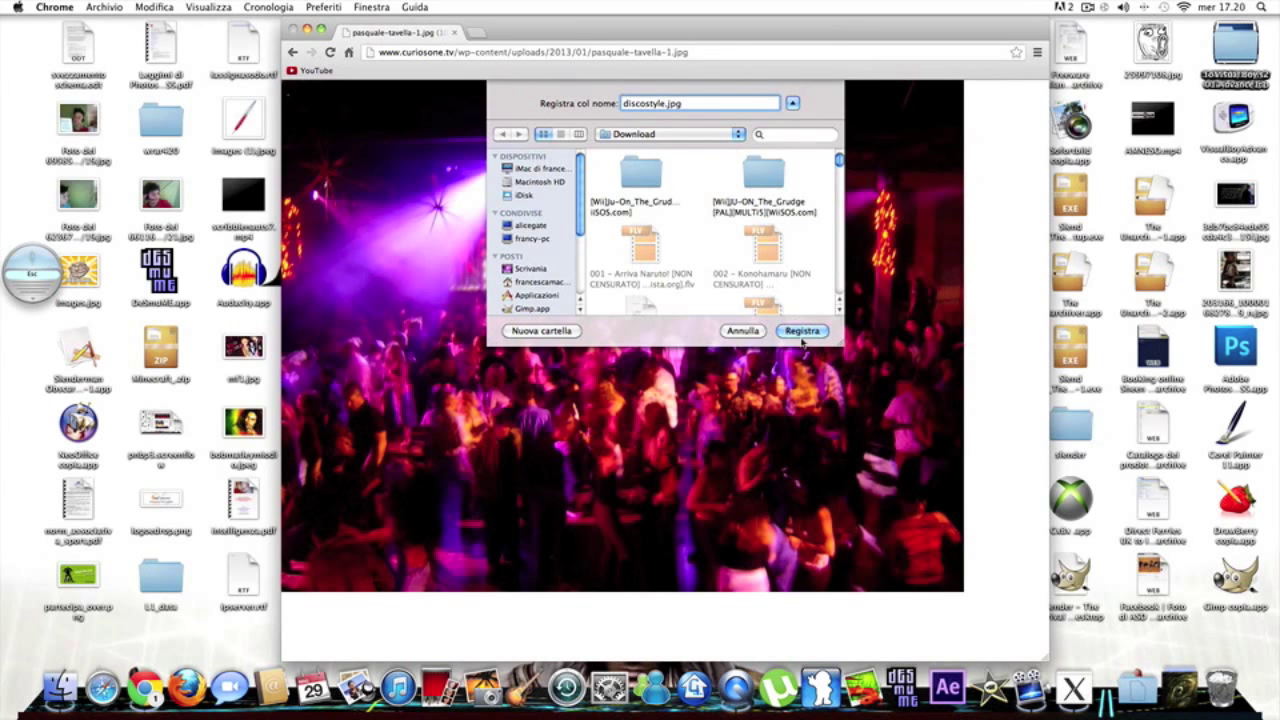
{"action": "left_click", "coordinate": [800, 330]}
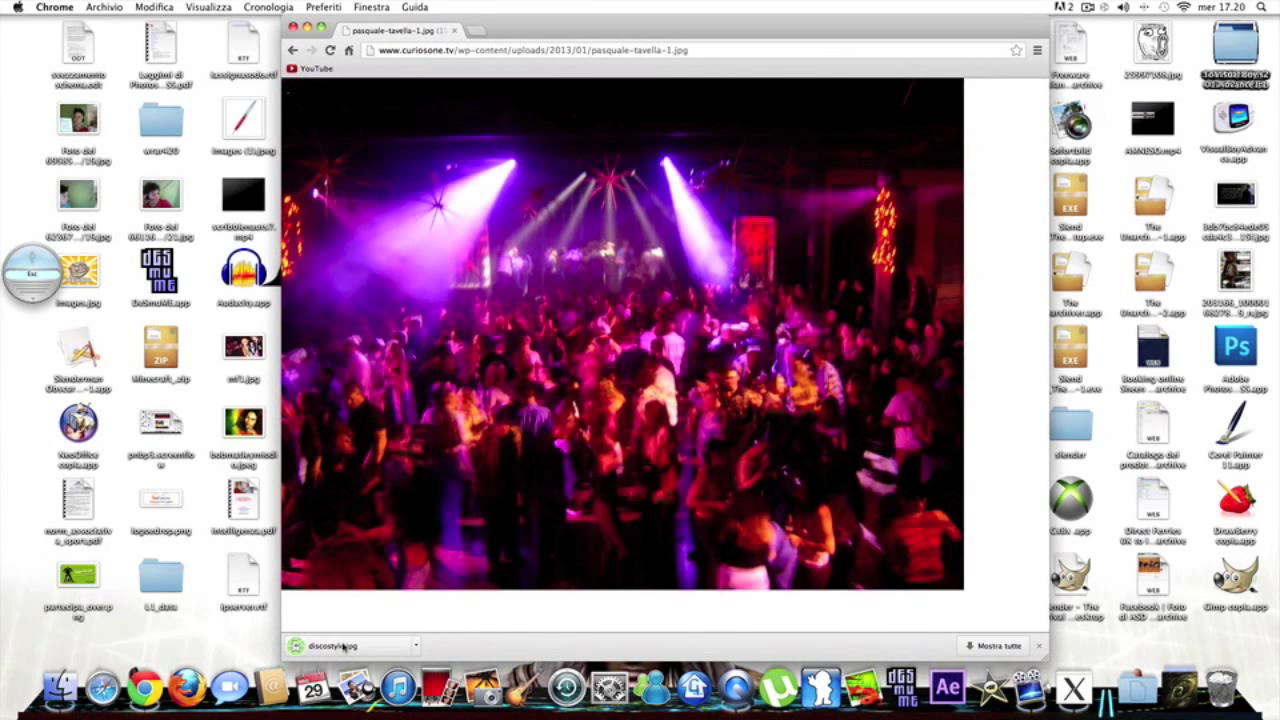
Step: Create a new desktop folder and rename it Tutorial via Get Info
{"action": "right_click", "coordinate": [1113, 618]}
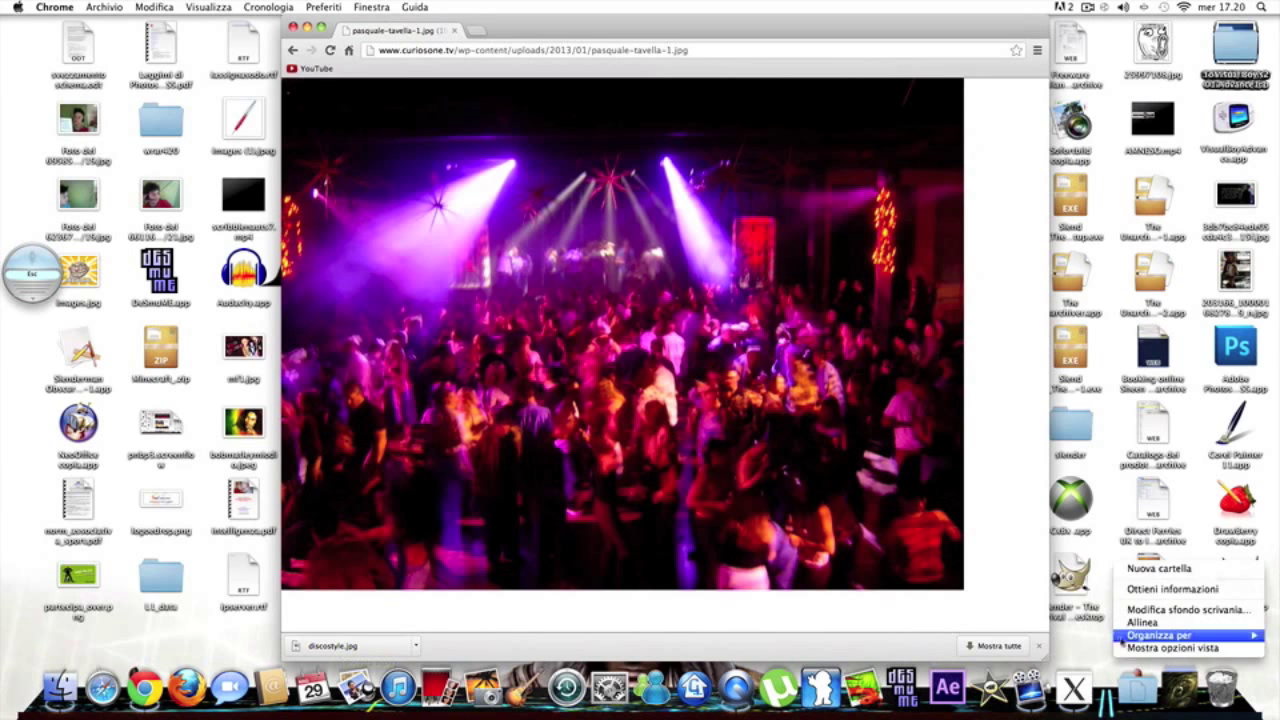
{"action": "left_click", "coordinate": [1144, 574]}
{"action": "left_click_drag", "start_coordinate": [1113, 635], "coordinate": [1100, 490]}
{"action": "right_click", "coordinate": [1100, 502]}
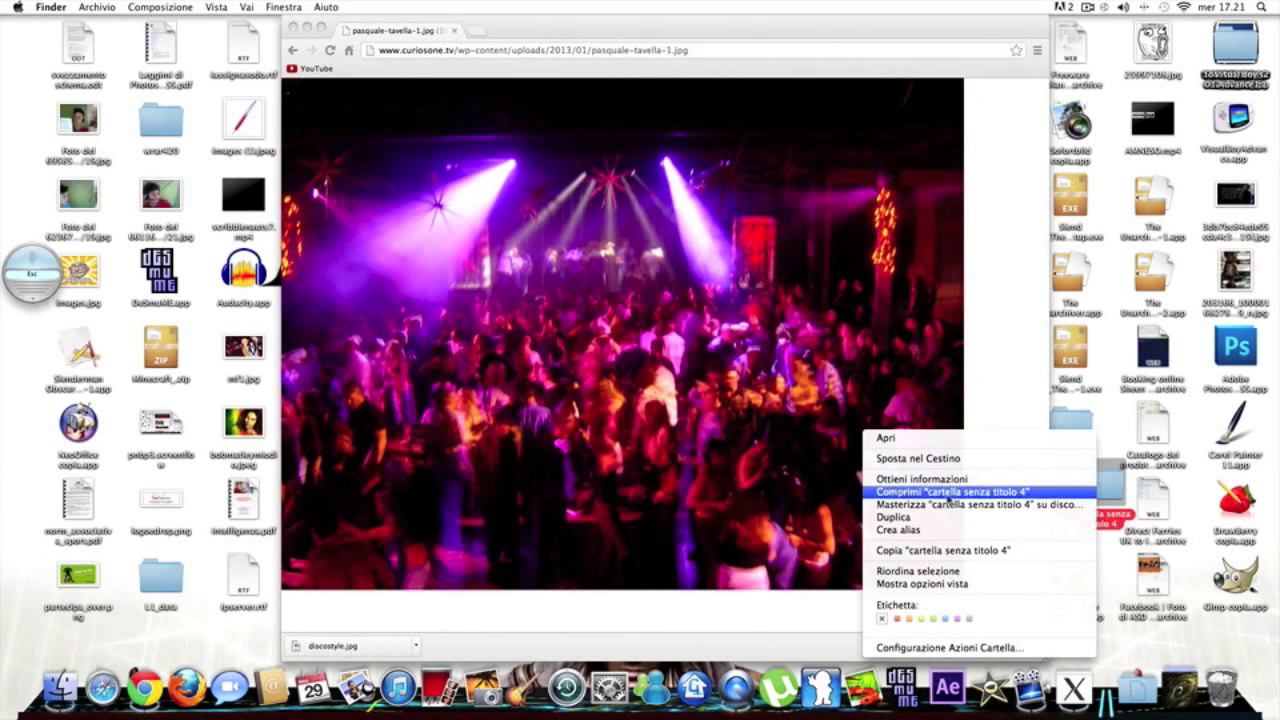
{"action": "left_click", "coordinate": [921, 479]}
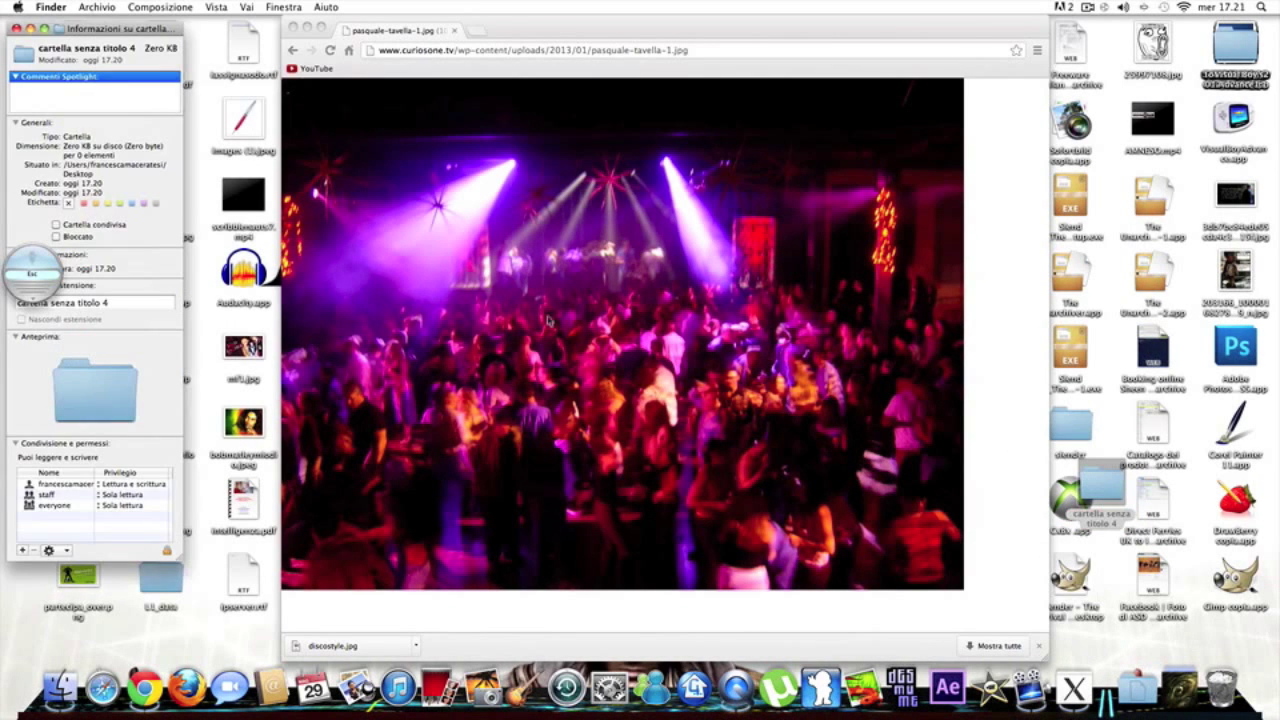
{"action": "left_click_drag", "start_coordinate": [128, 37], "coordinate": [300, 90]}
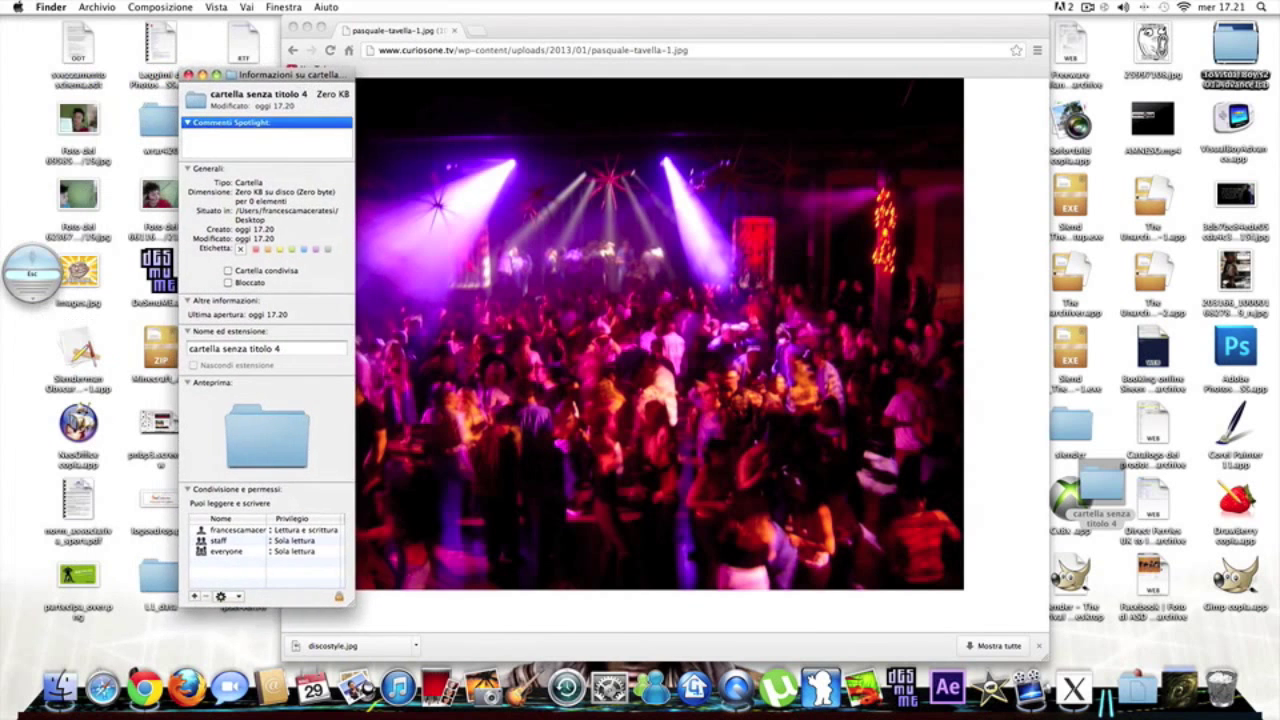
{"action": "left_click", "coordinate": [305, 348]}
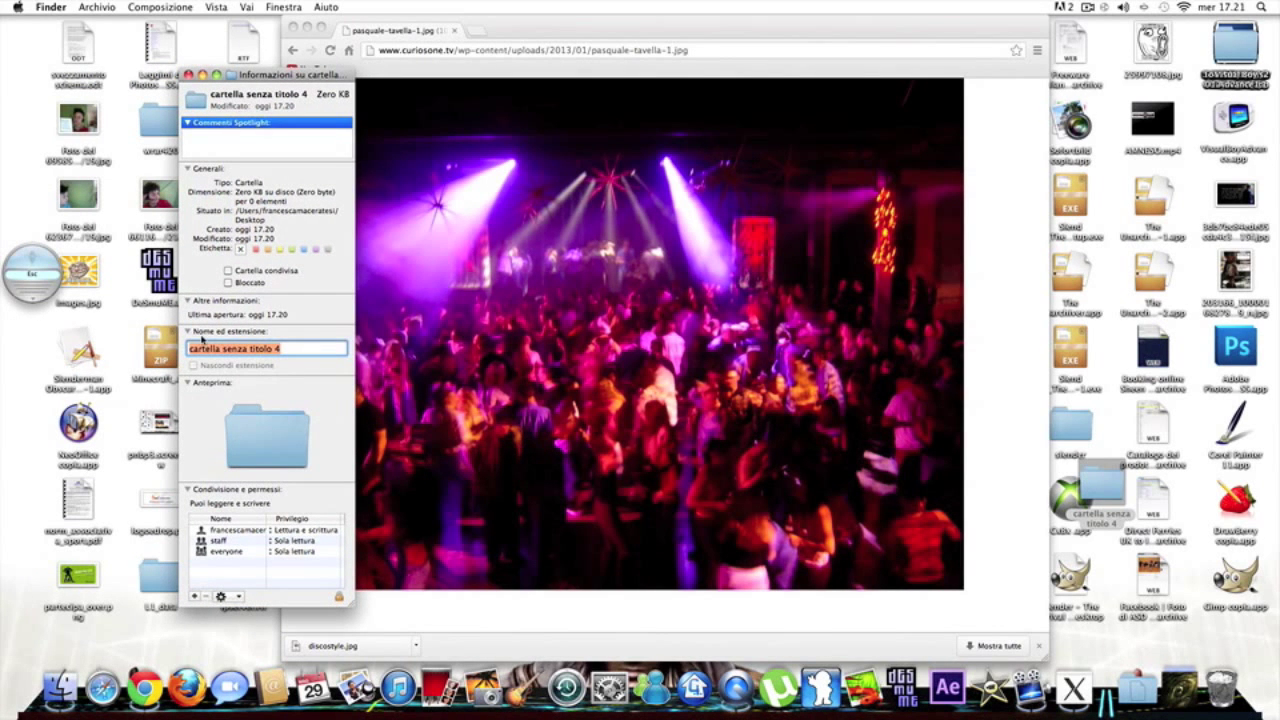
{"action": "type", "text": "Tutorial"}
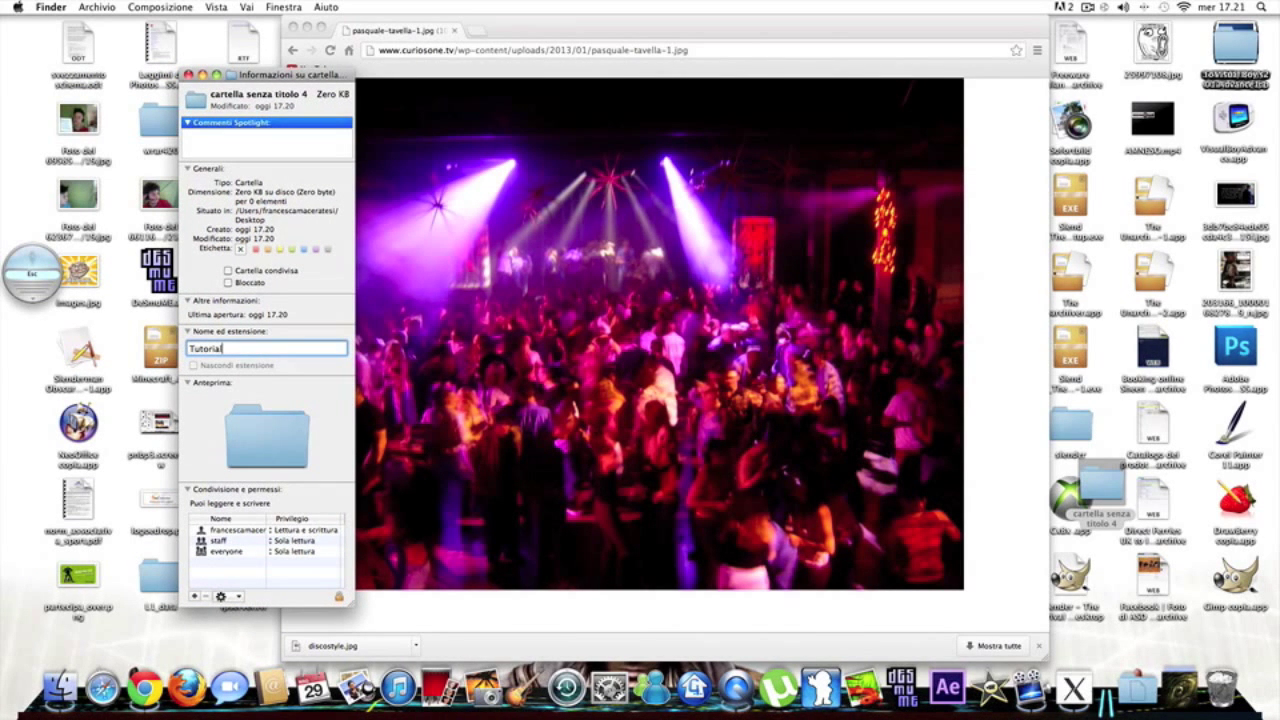
{"action": "left_click", "coordinate": [188, 75]}
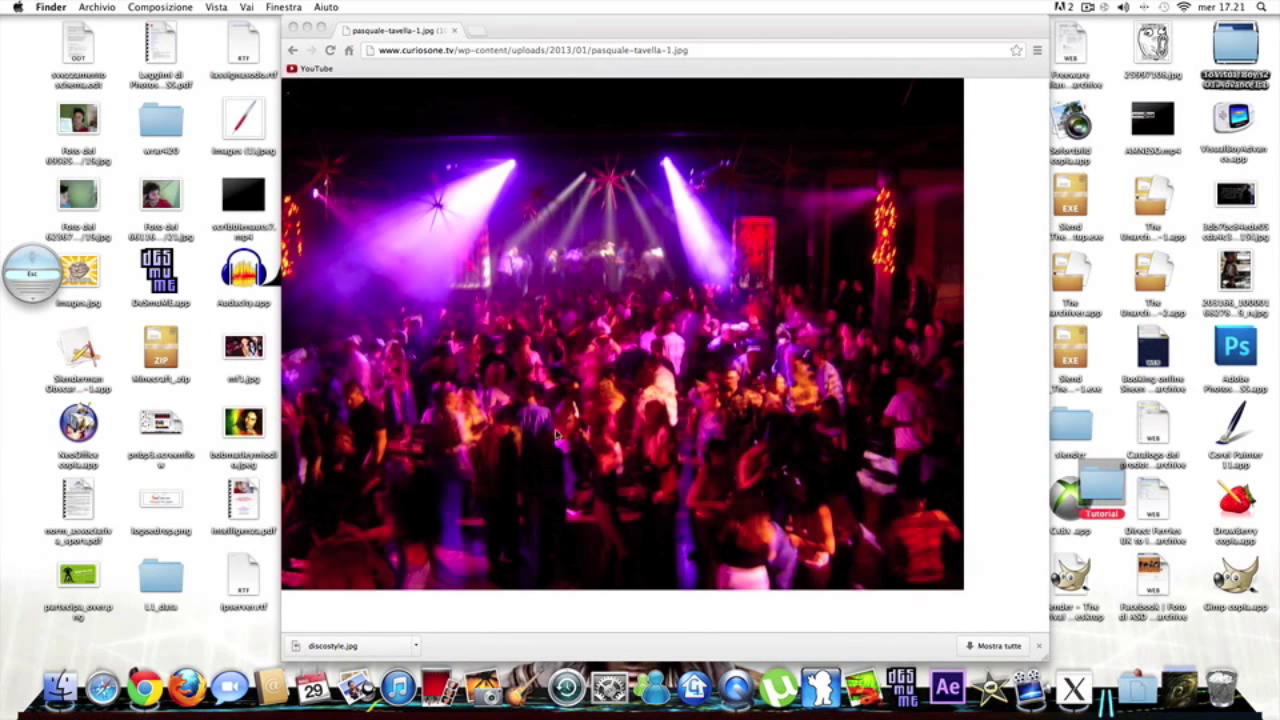
Step: Move the downloaded discostyle.jpg into the Tutorial folder and close the browser window
{"action": "left_click_drag", "start_coordinate": [357, 648], "coordinate": [1166, 488]}
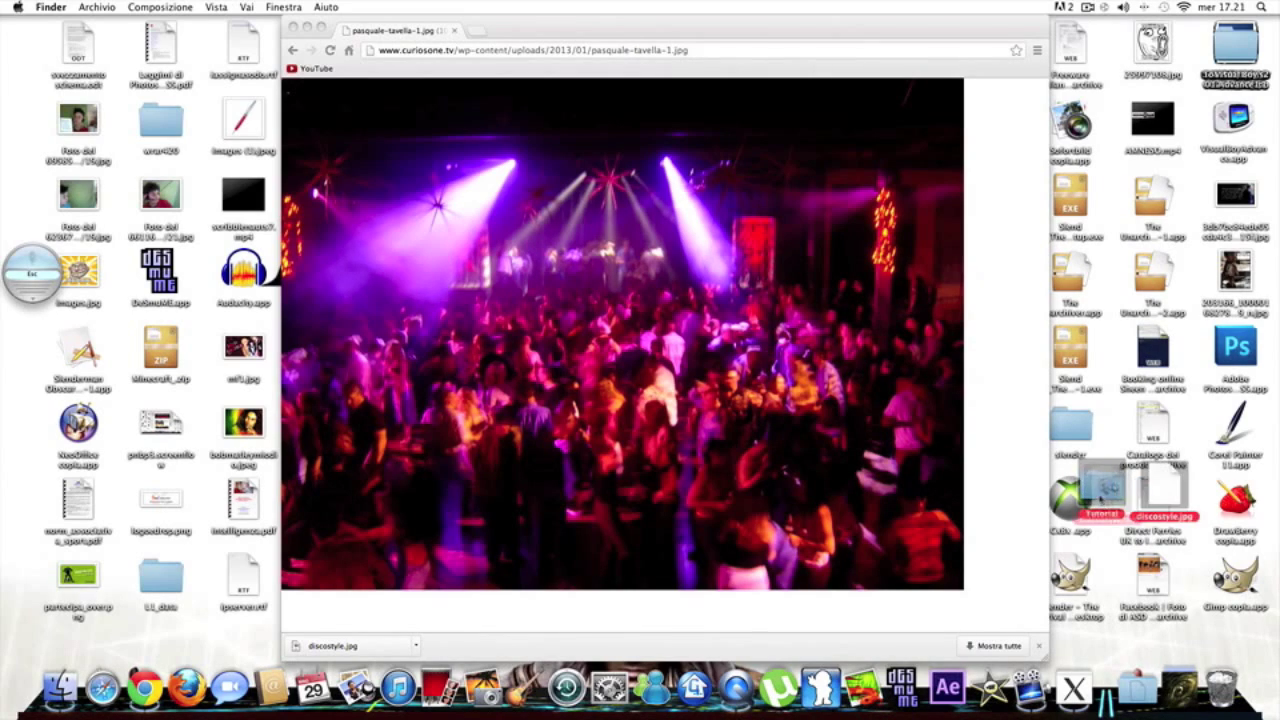
{"action": "left_click_drag", "start_coordinate": [1166, 490], "coordinate": [1200, 566]}
{"action": "left_click_drag", "start_coordinate": [1102, 484], "coordinate": [1094, 486]}
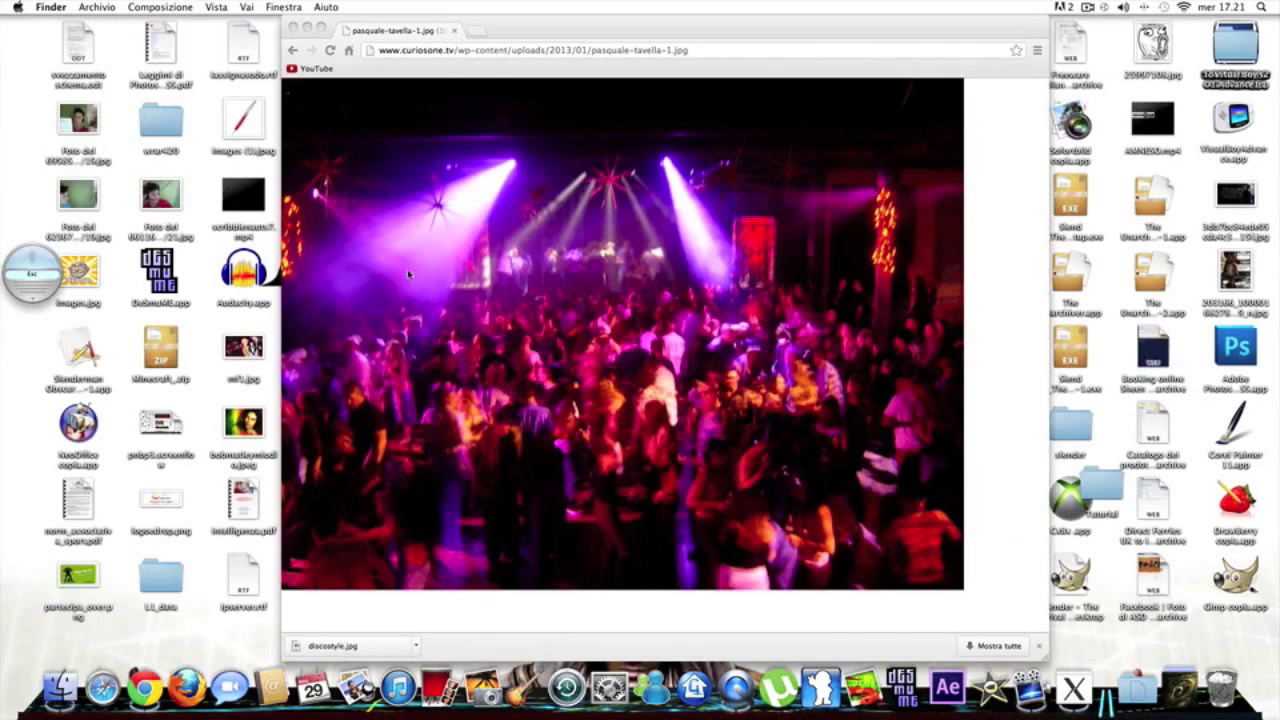
{"action": "left_click", "coordinate": [292, 28]}
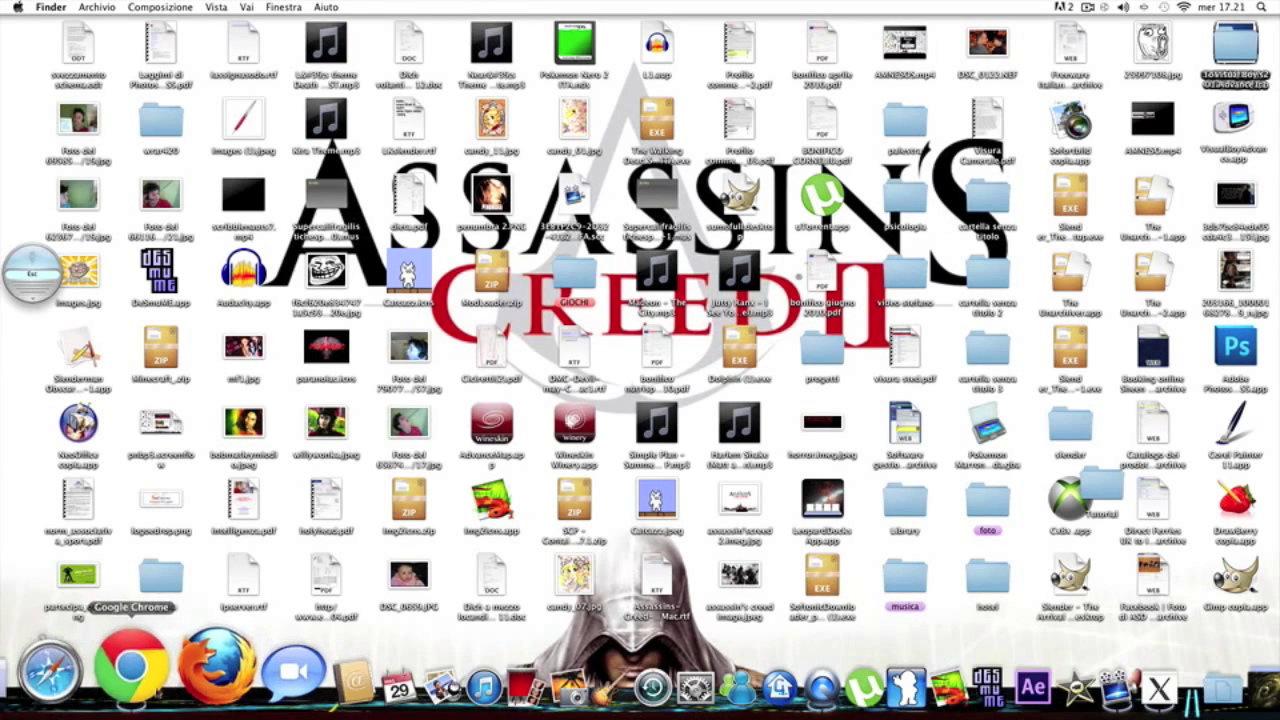
{"action": "left_click", "coordinate": [150, 680]}
{"action": "type", "text": "do"}
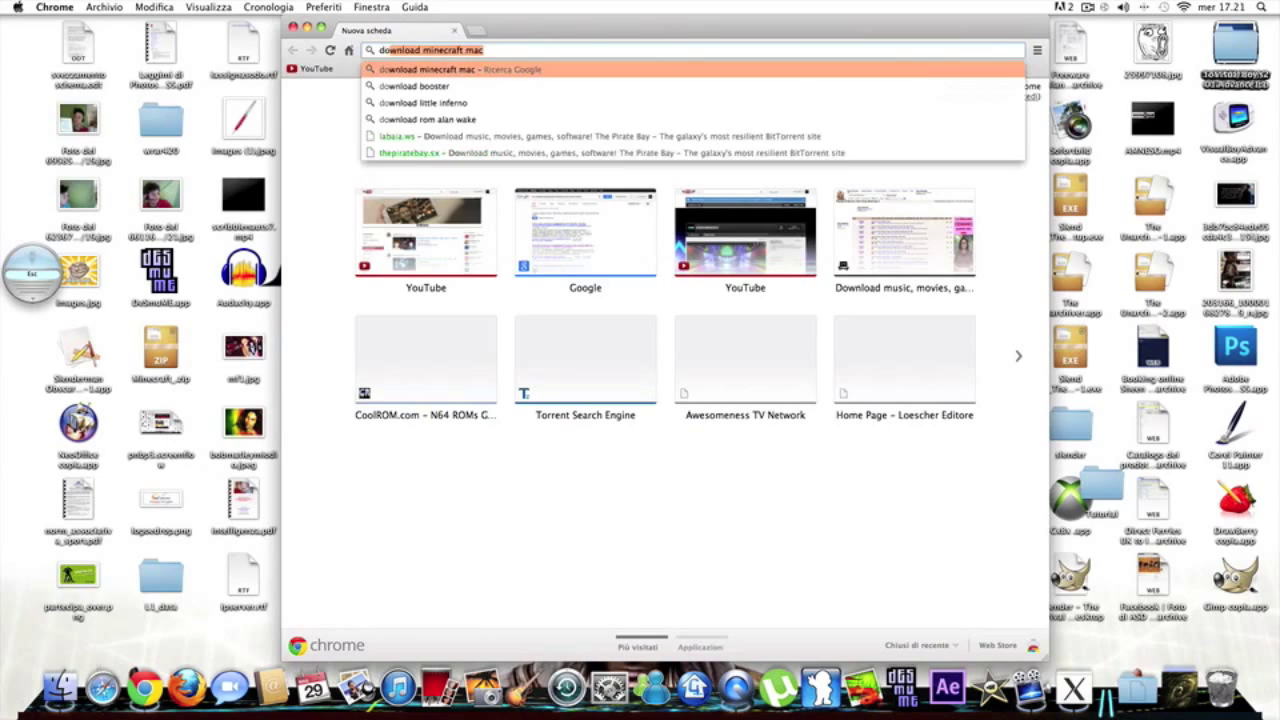
{"action": "type", "text": "wnload imovie"}
{"action": "key", "text": "Return"}
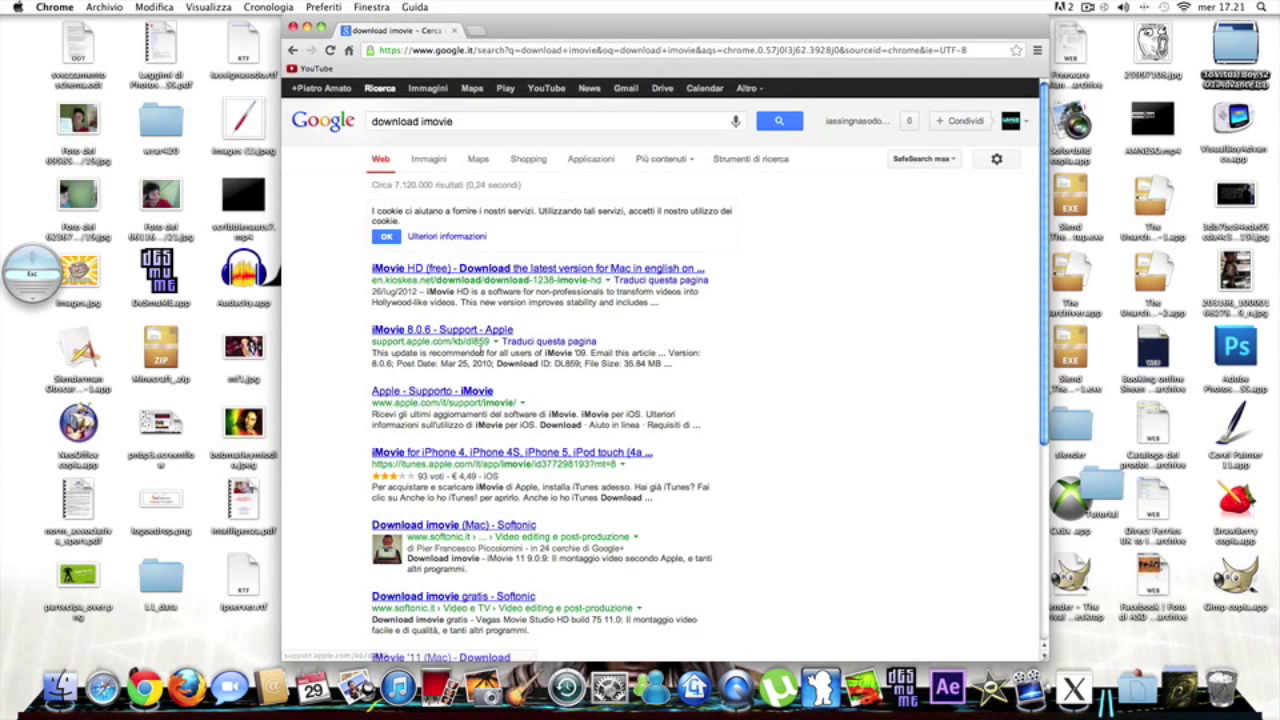
{"action": "scroll", "coordinate": [464, 418], "scroll_direction": "down", "scroll_amount": 1}
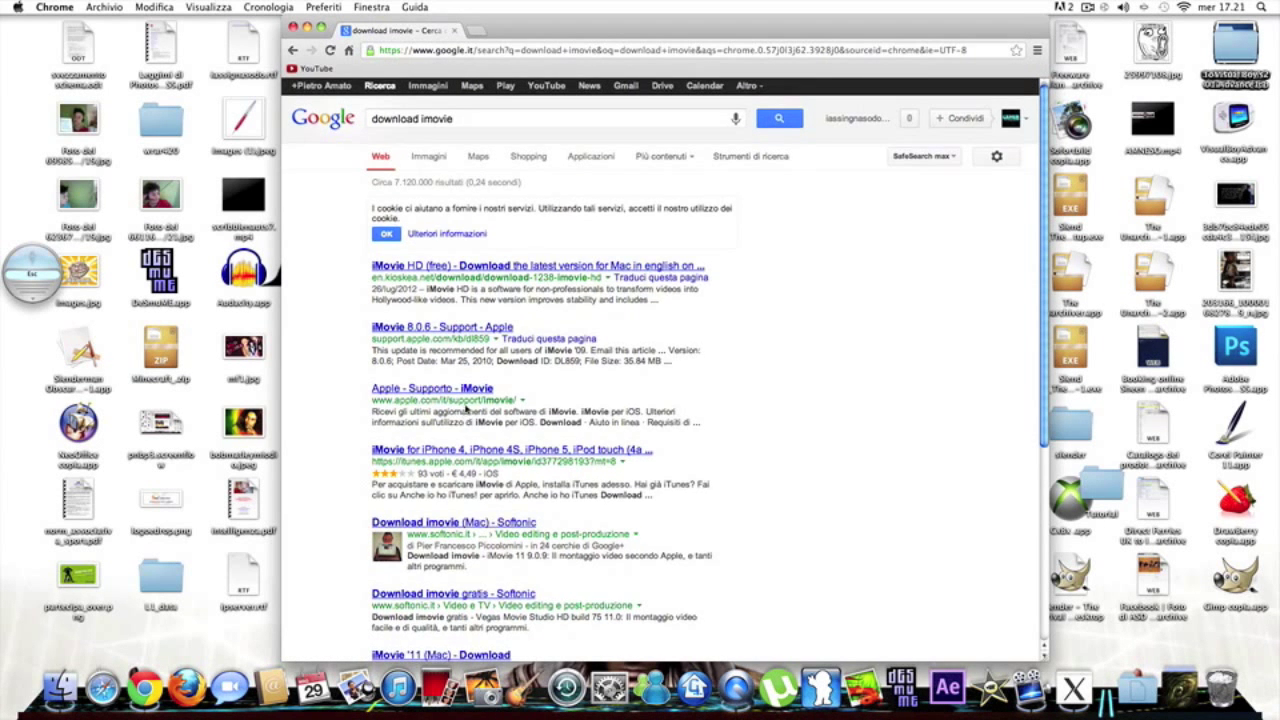
{"action": "scroll", "coordinate": [464, 408], "scroll_direction": "down", "scroll_amount": 5}
{"action": "scroll", "coordinate": [445, 470], "scroll_direction": "down", "scroll_amount": 1}
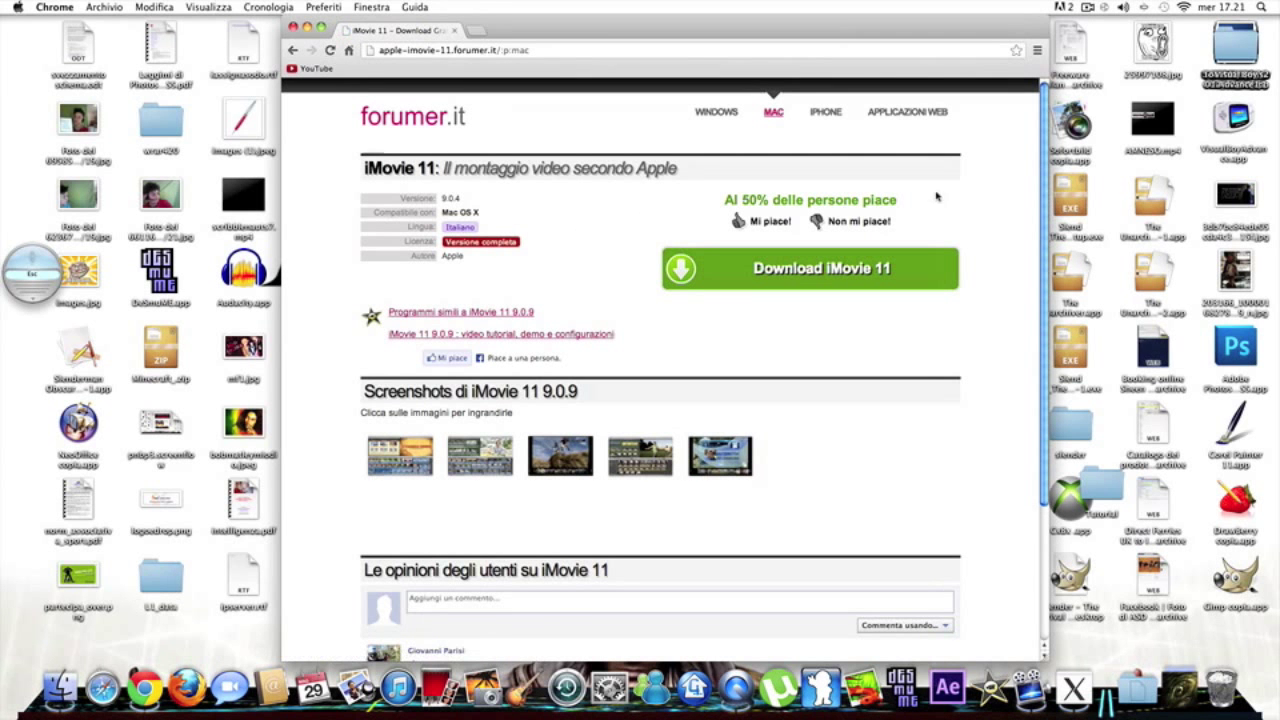
{"action": "left_click", "coordinate": [716, 112]}
{"action": "type", "text": "imovie"}
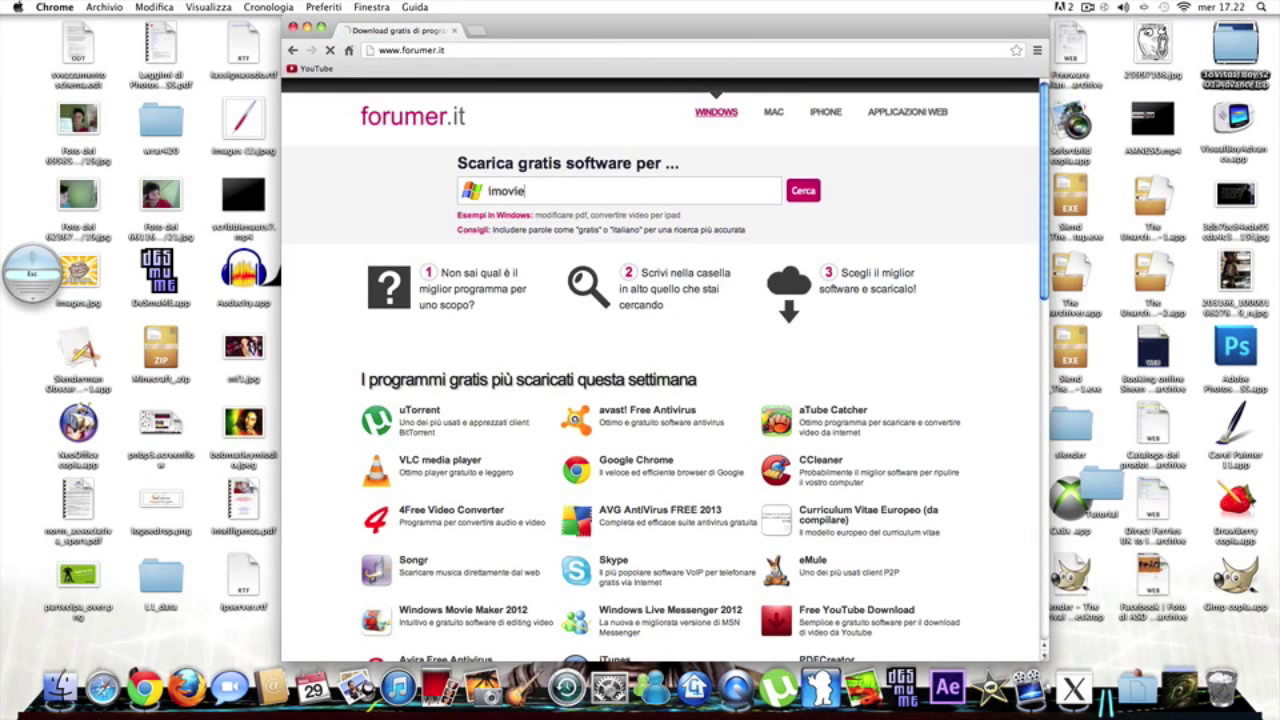
{"action": "key", "text": "Return"}
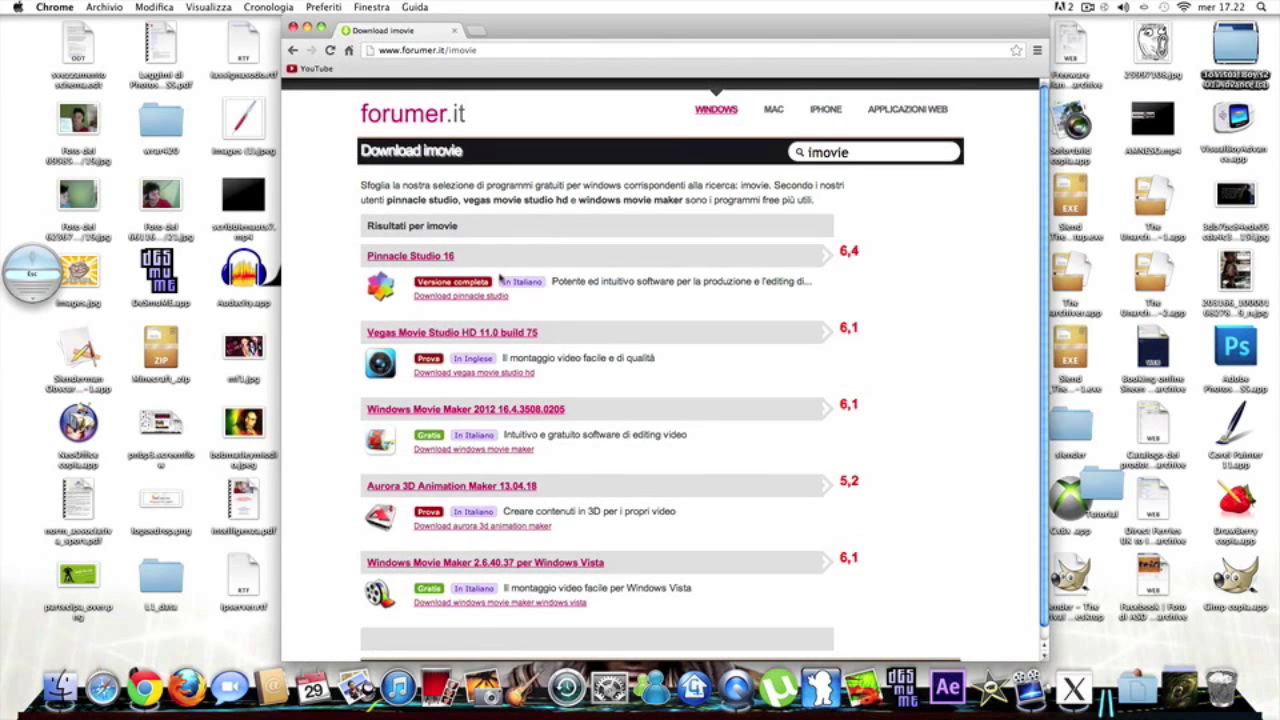
{"action": "left_click", "coordinate": [293, 27]}
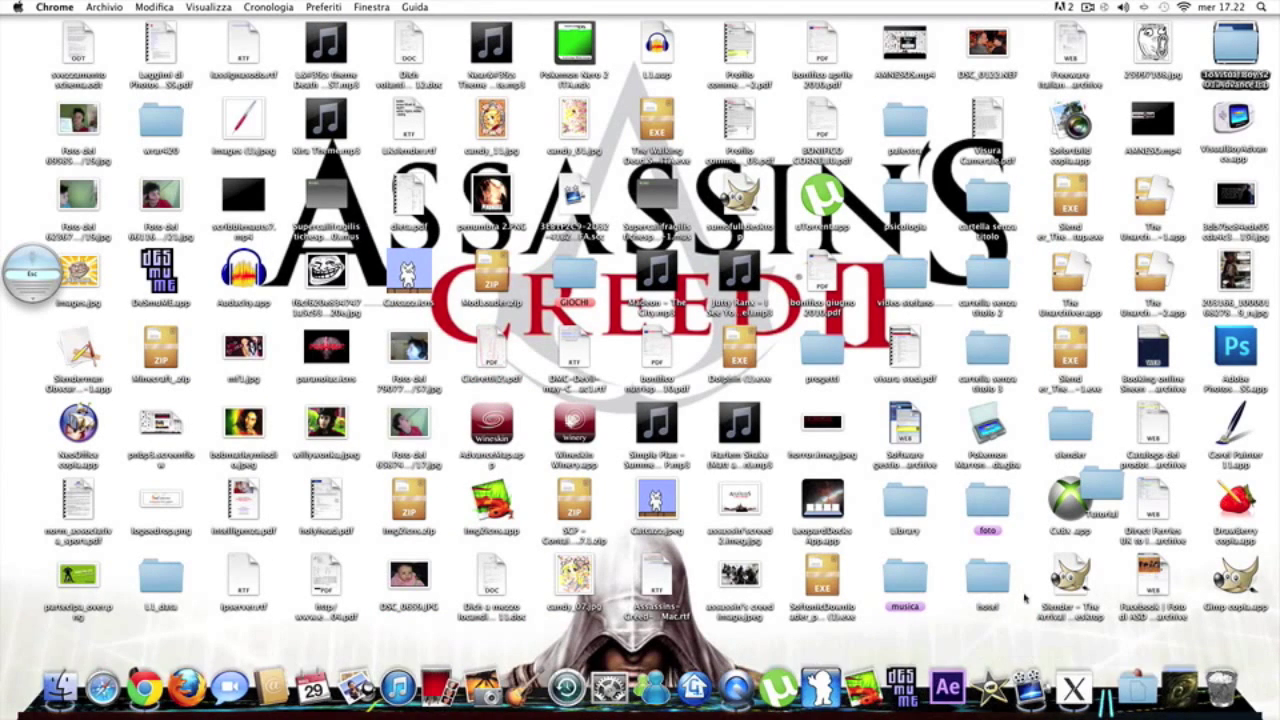
{"action": "left_click", "coordinate": [985, 670]}
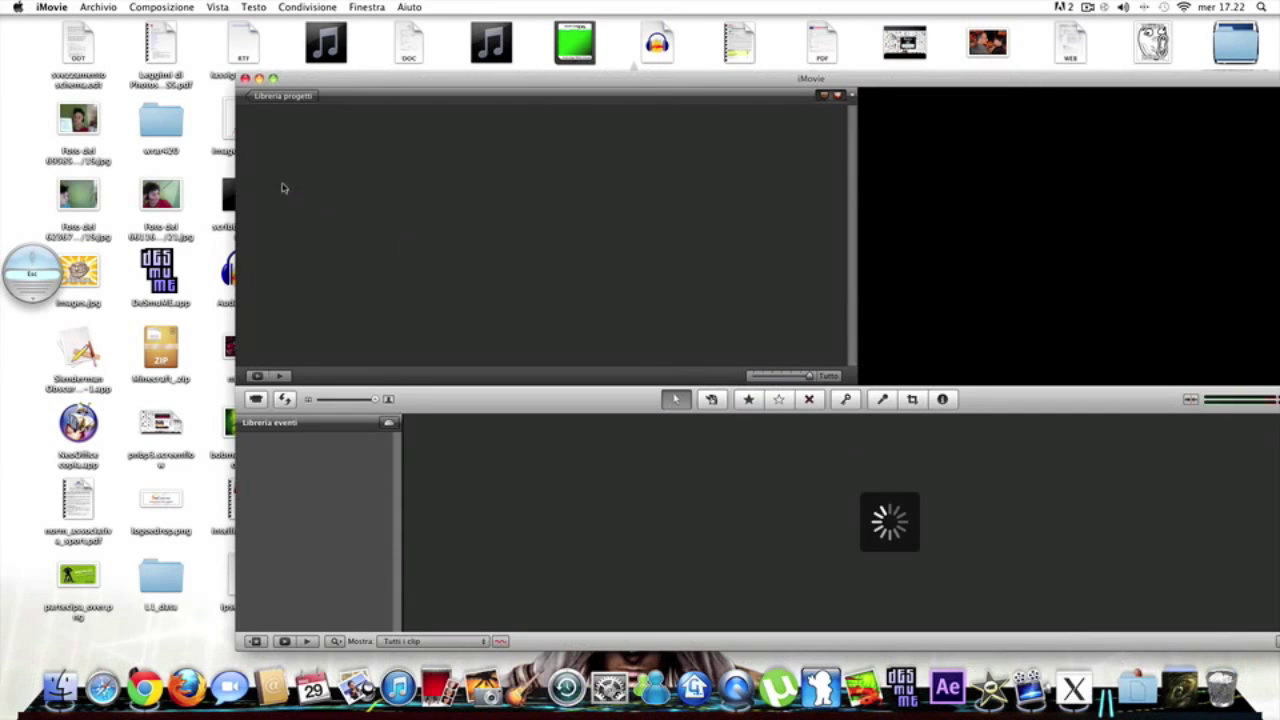
Step: From the project library, create a new empty project named 'tutorial'
{"action": "left_click_drag", "start_coordinate": [407, 81], "coordinate": [221, 18]}
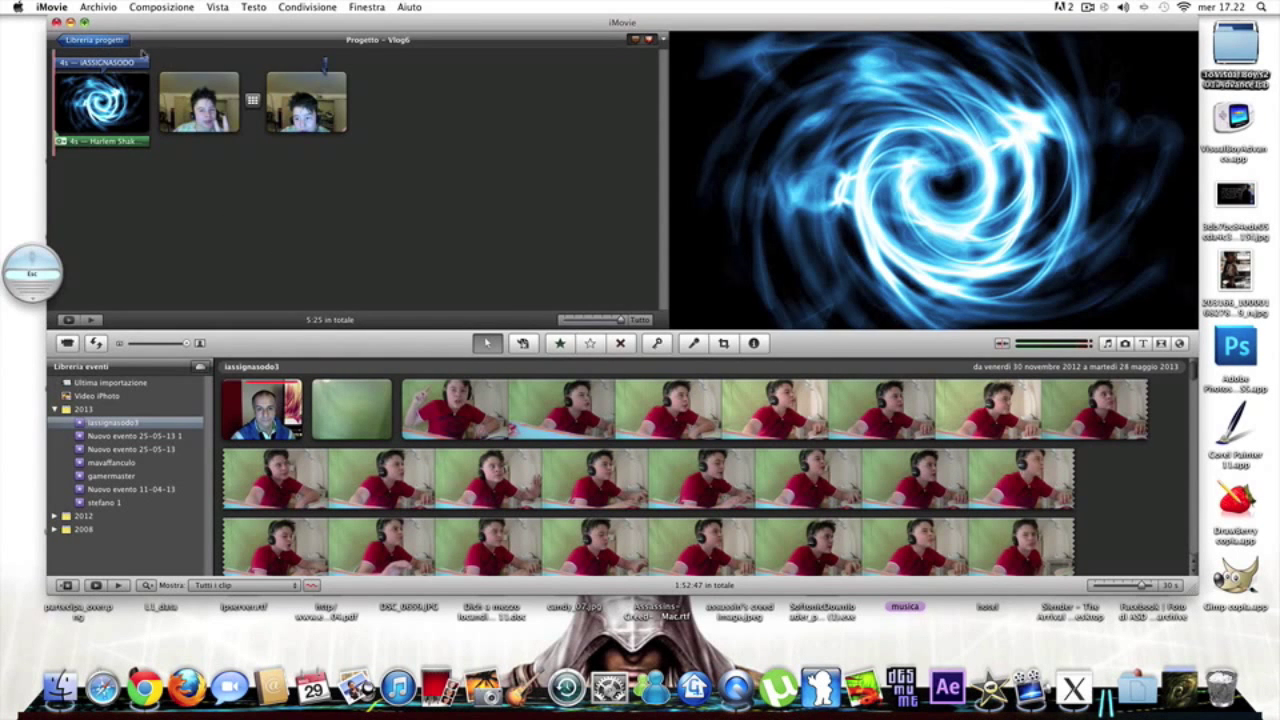
{"action": "left_click", "coordinate": [94, 39]}
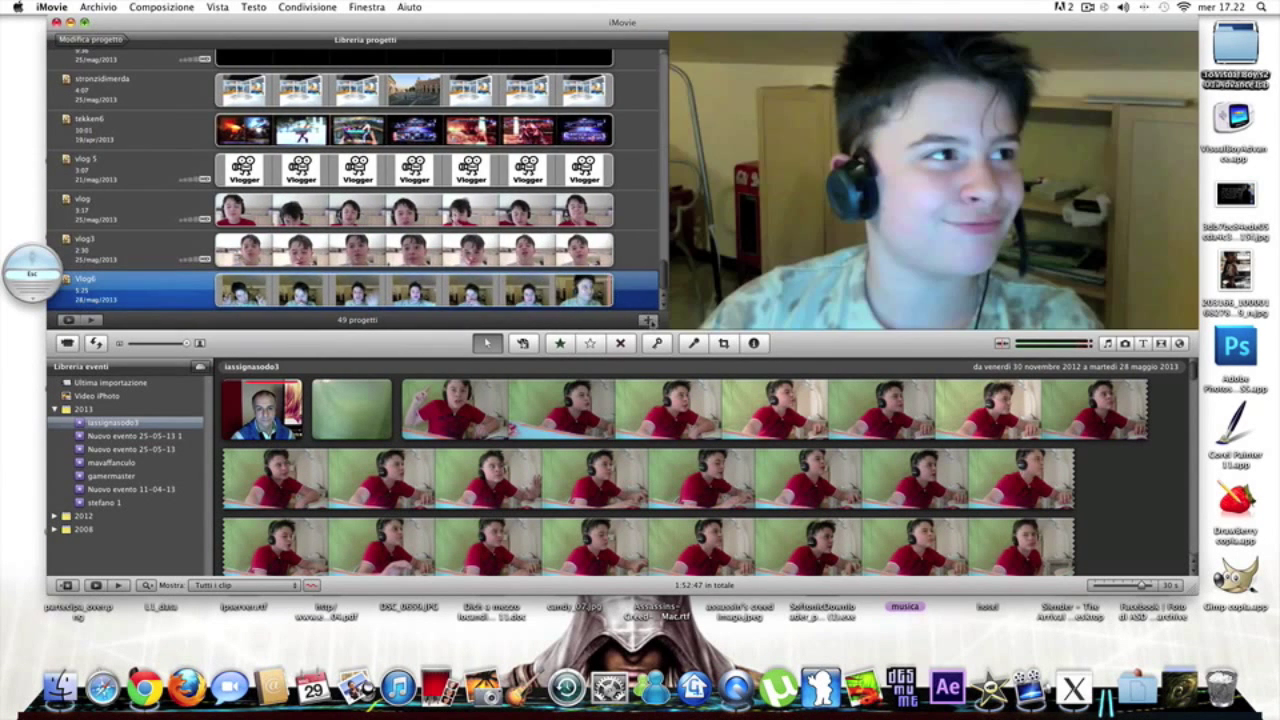
{"action": "left_click", "coordinate": [648, 321]}
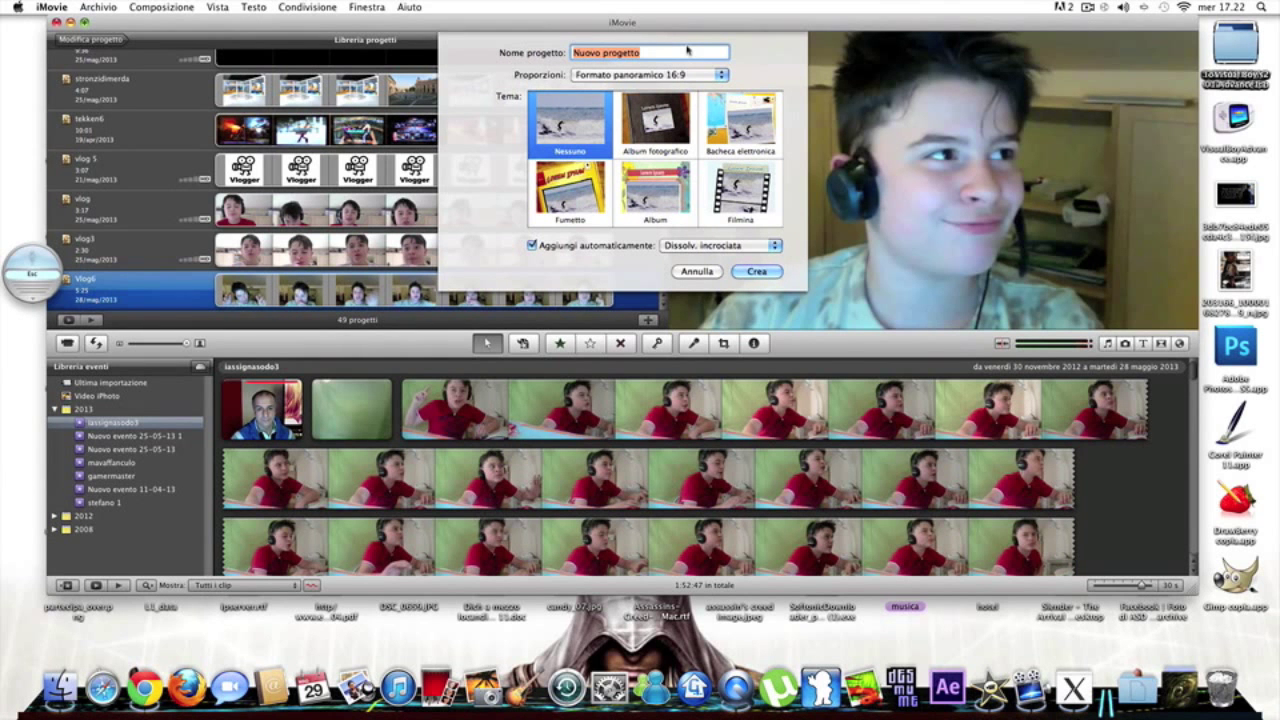
{"action": "type", "text": "tuto"}
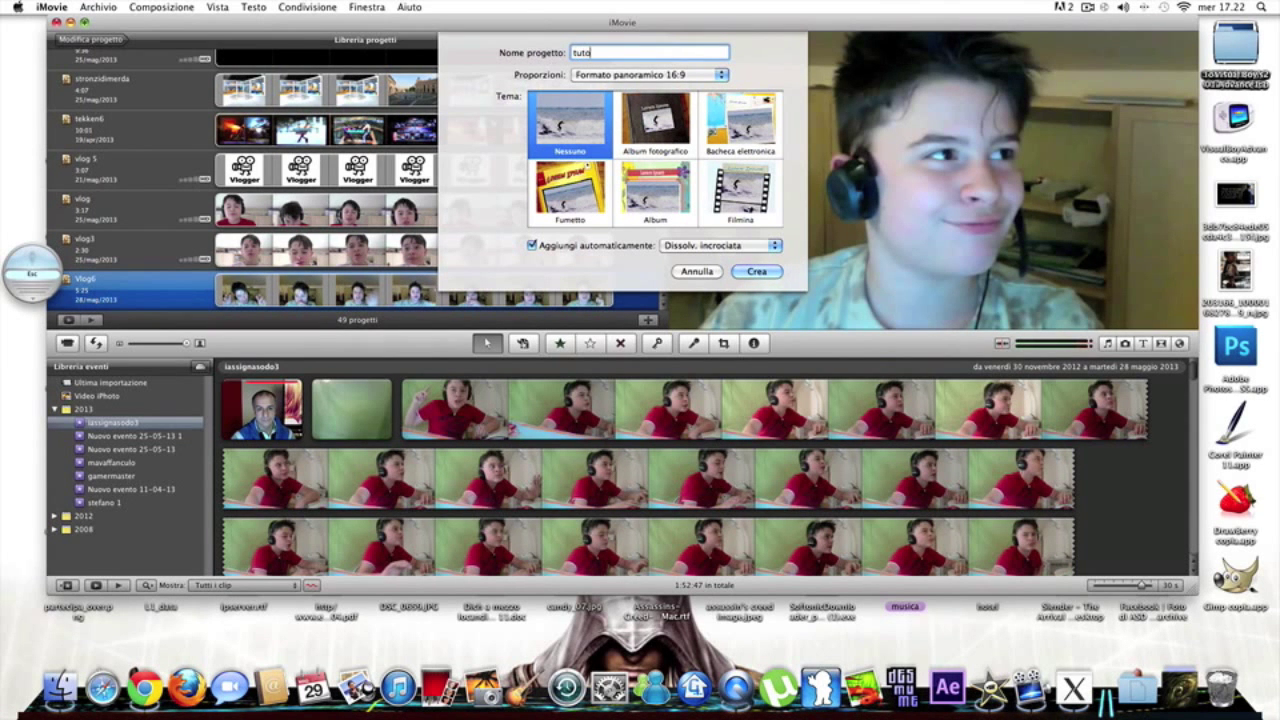
{"action": "key", "text": "Return"}
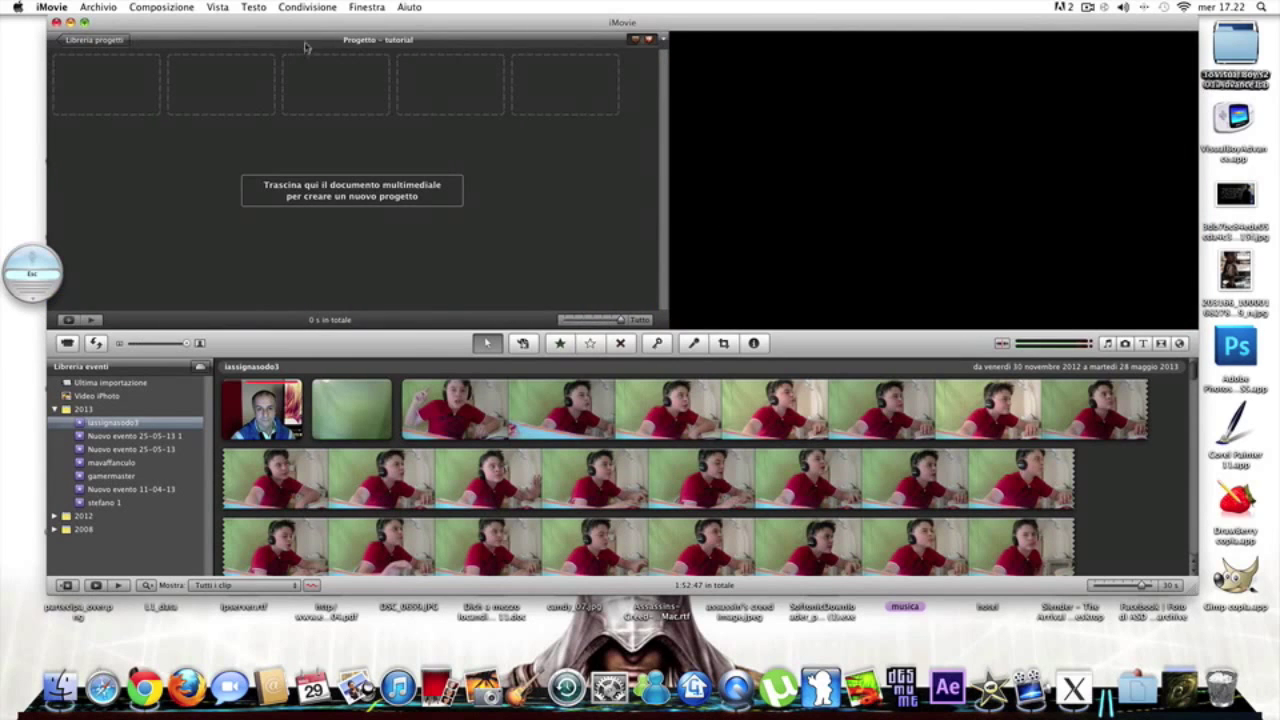
{"action": "left_click_drag", "start_coordinate": [325, 25], "coordinate": [317, 25]}
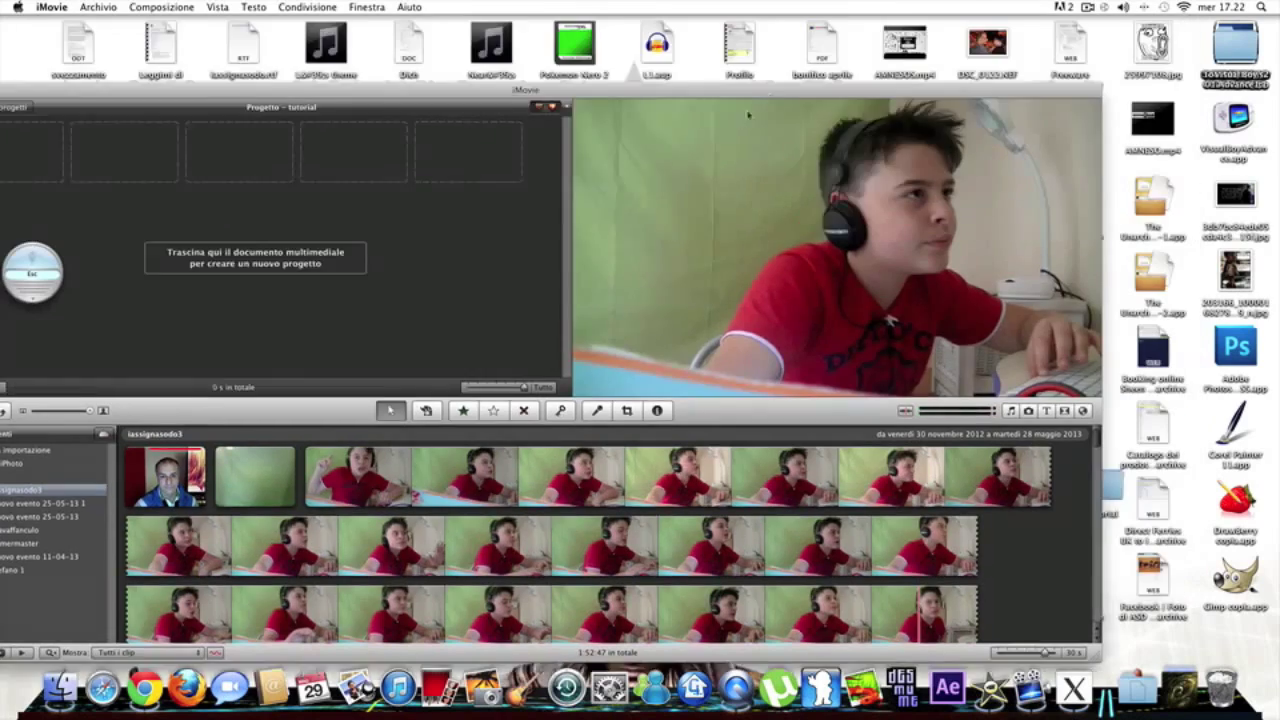
Step: Add discostyle.jpg from the Tutorial folder as the first clip of the tutorial project
{"action": "left_click_drag", "start_coordinate": [866, 38], "coordinate": [752, 64]}
{"action": "double_click", "coordinate": [1095, 478]}
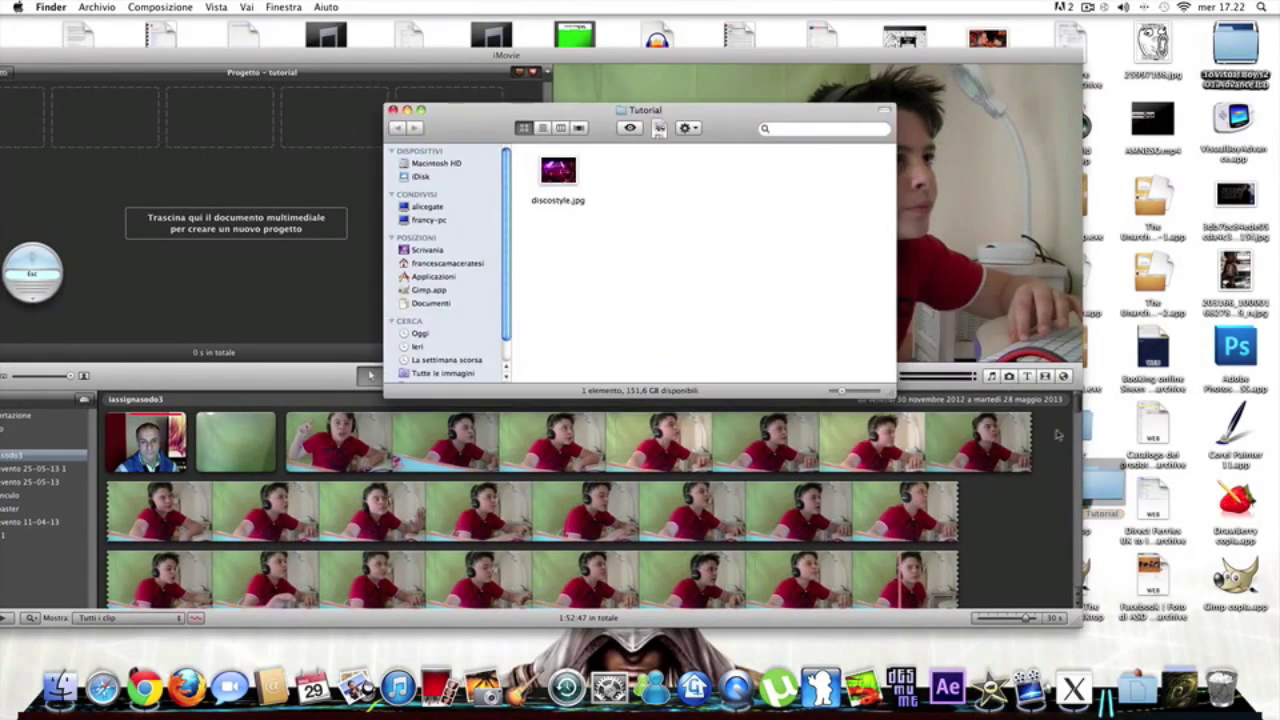
{"action": "double_click", "coordinate": [698, 52]}
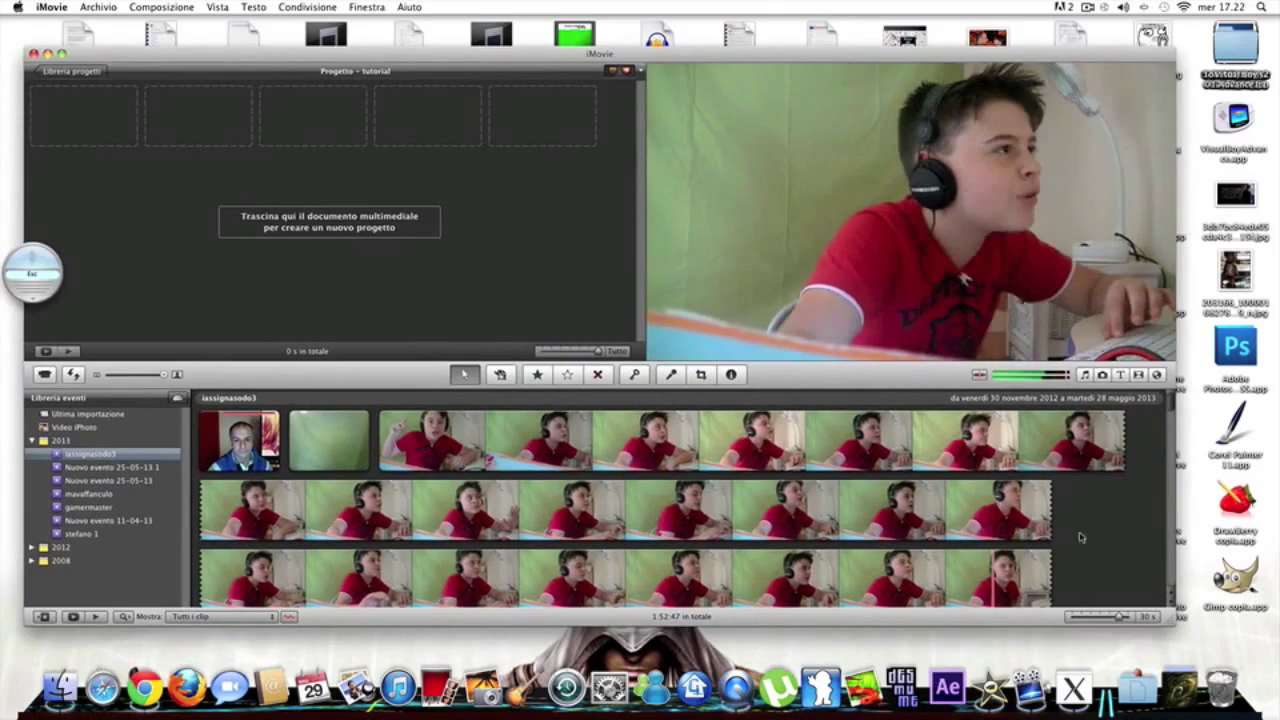
{"action": "left_click", "coordinate": [503, 661]}
{"action": "left_click", "coordinate": [60, 688]}
{"action": "left_click", "coordinate": [566, 180]}
{"action": "left_click_drag", "start_coordinate": [566, 180], "coordinate": [110, 125]}
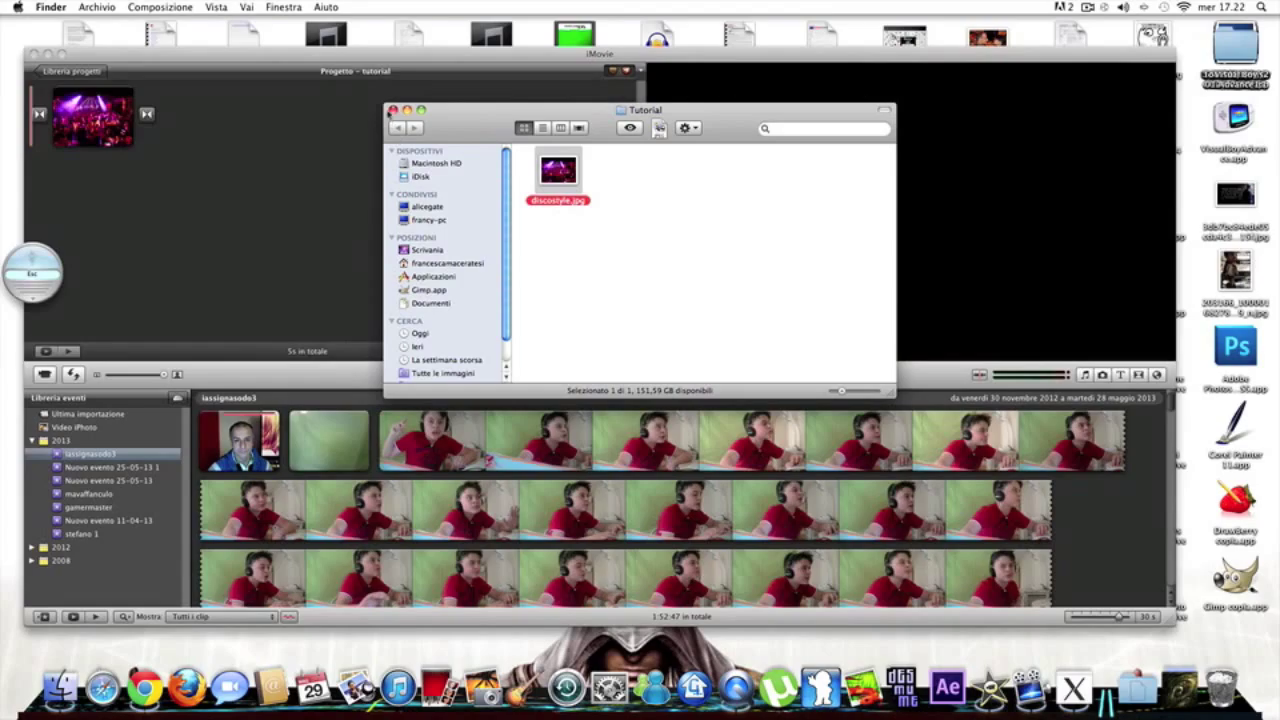
{"action": "left_click", "coordinate": [392, 110]}
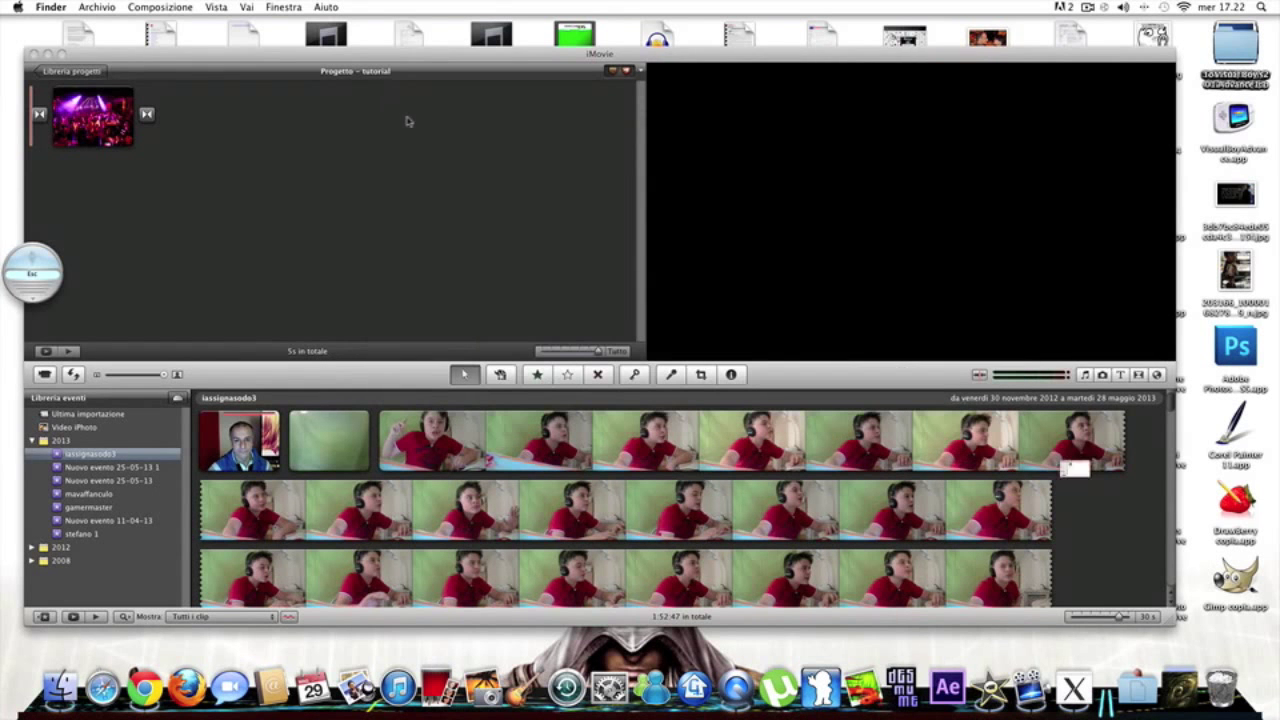
Step: Turn off automatic transitions and delete the extra 0.4 s, leaving a 5-second clip
{"action": "right_click", "coordinate": [40, 118]}
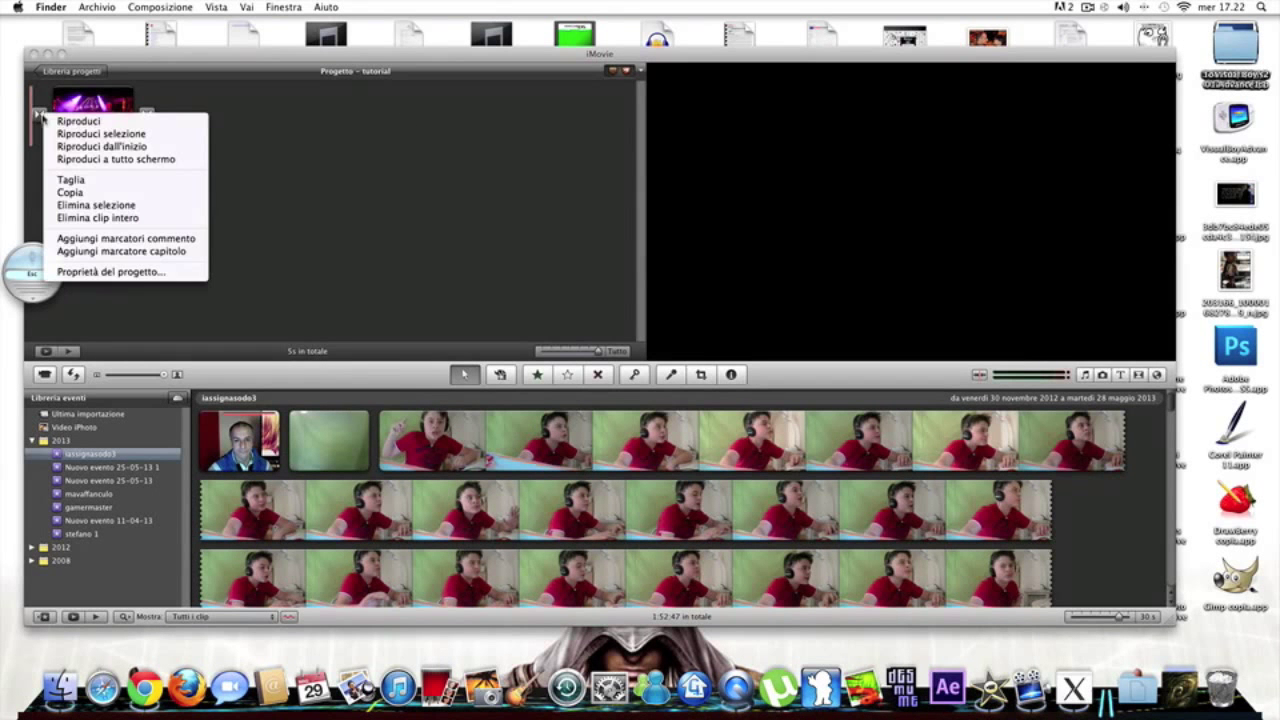
{"action": "left_click", "coordinate": [100, 205]}
{"action": "left_click", "coordinate": [676, 250]}
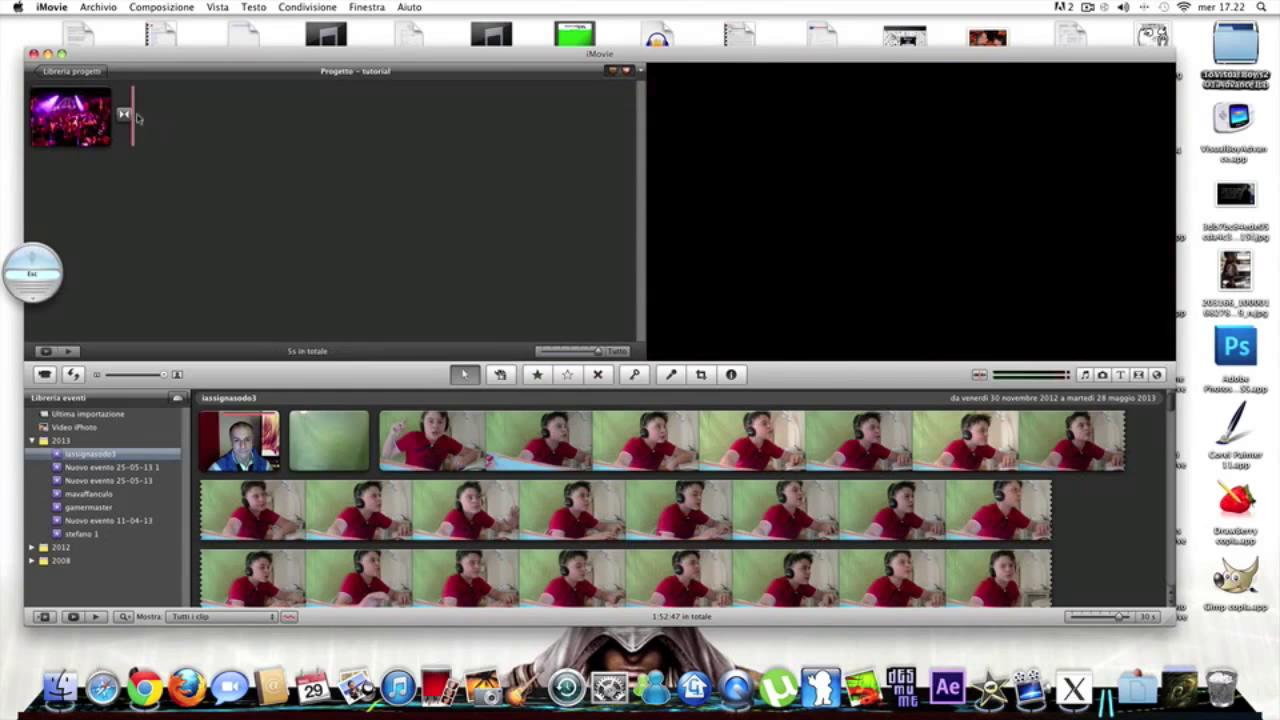
{"action": "right_click", "coordinate": [122, 109]}
{"action": "left_click", "coordinate": [186, 204]}
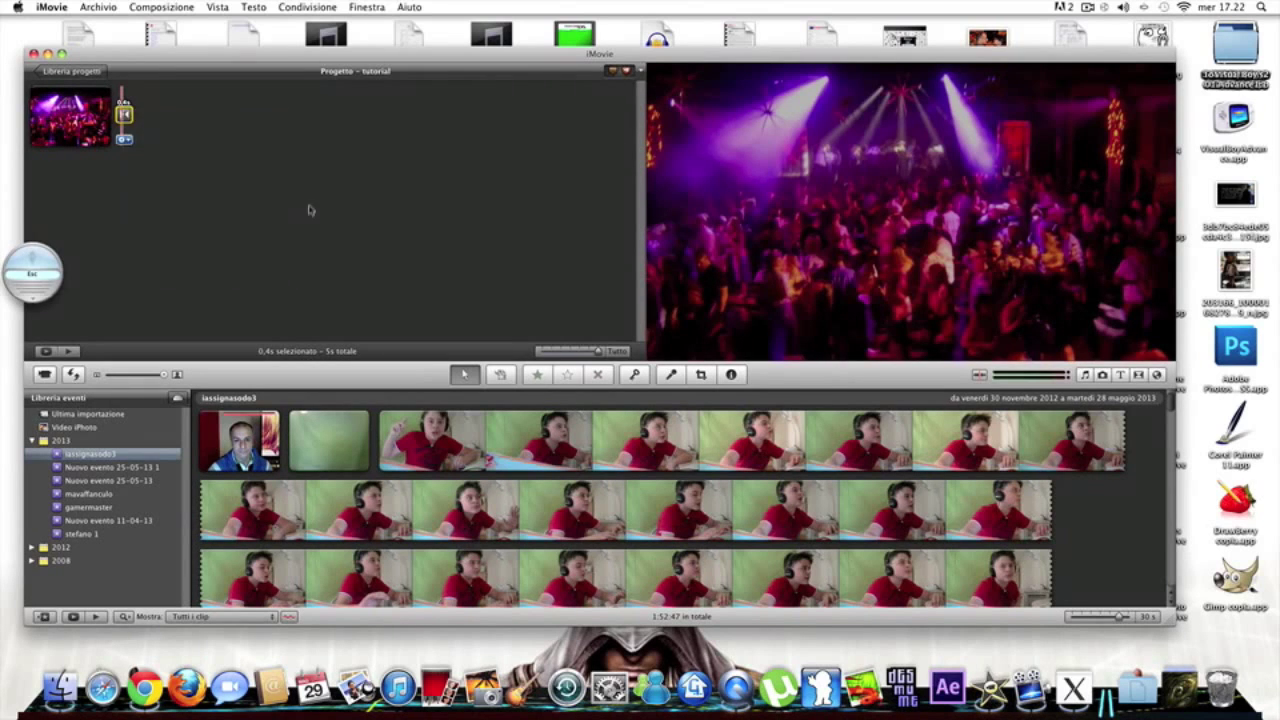
{"action": "left_click_drag", "start_coordinate": [231, 68], "coordinate": [289, 54]}
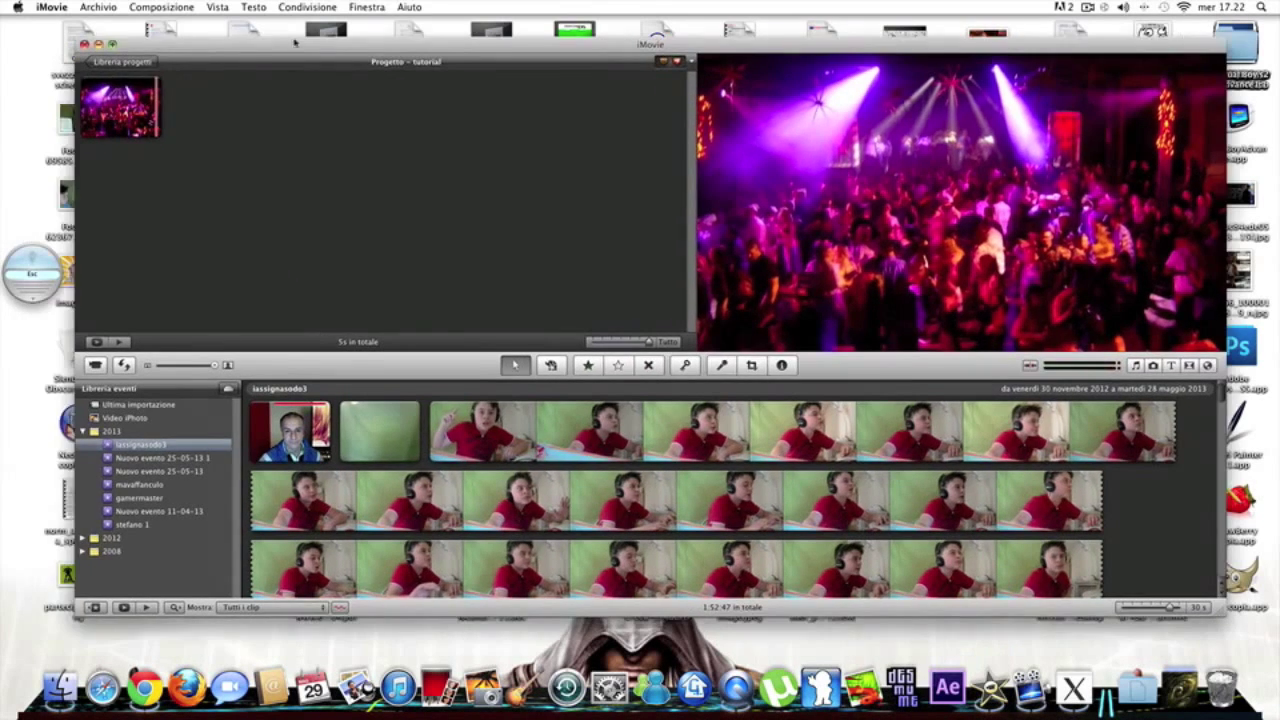
{"action": "key", "text": "space"}
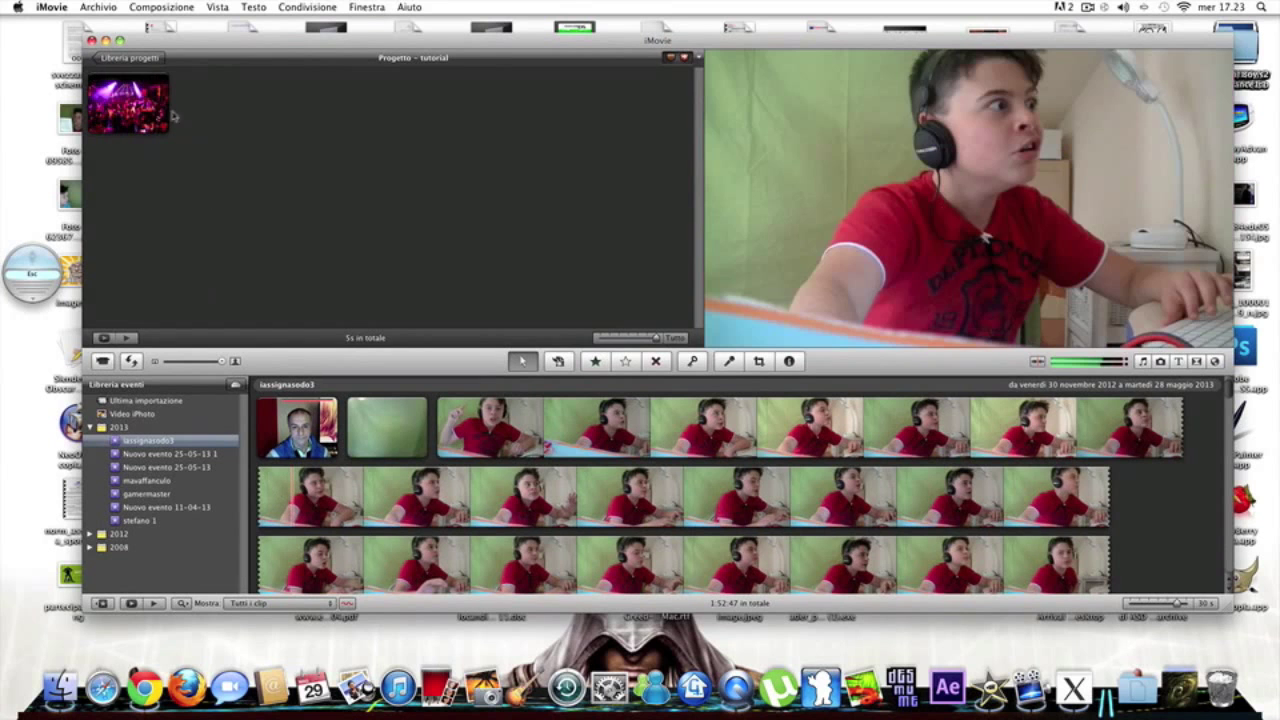
Step: Import Registrazione filmato 14.mov via File > Import > Movies into the iassignasodo3 event
{"action": "left_click", "coordinate": [97, 7]}
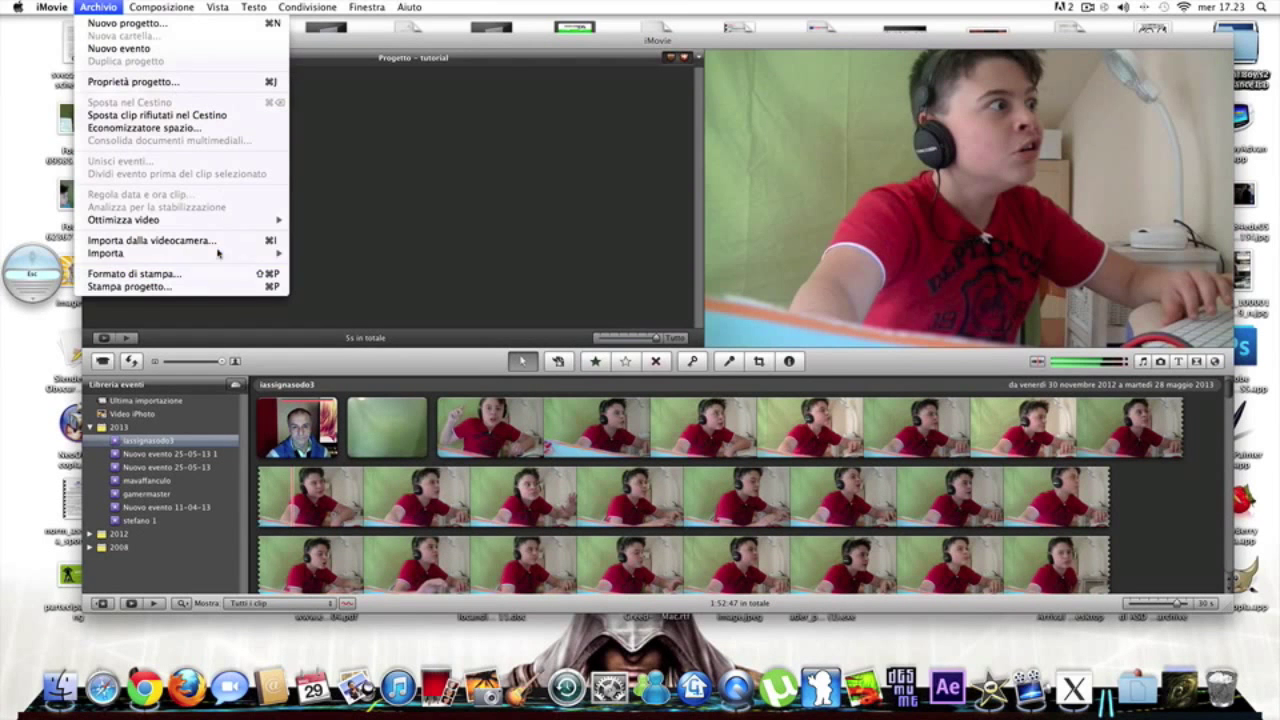
{"action": "mouse_move", "coordinate": [220, 253]}
{"action": "left_click", "coordinate": [343, 256]}
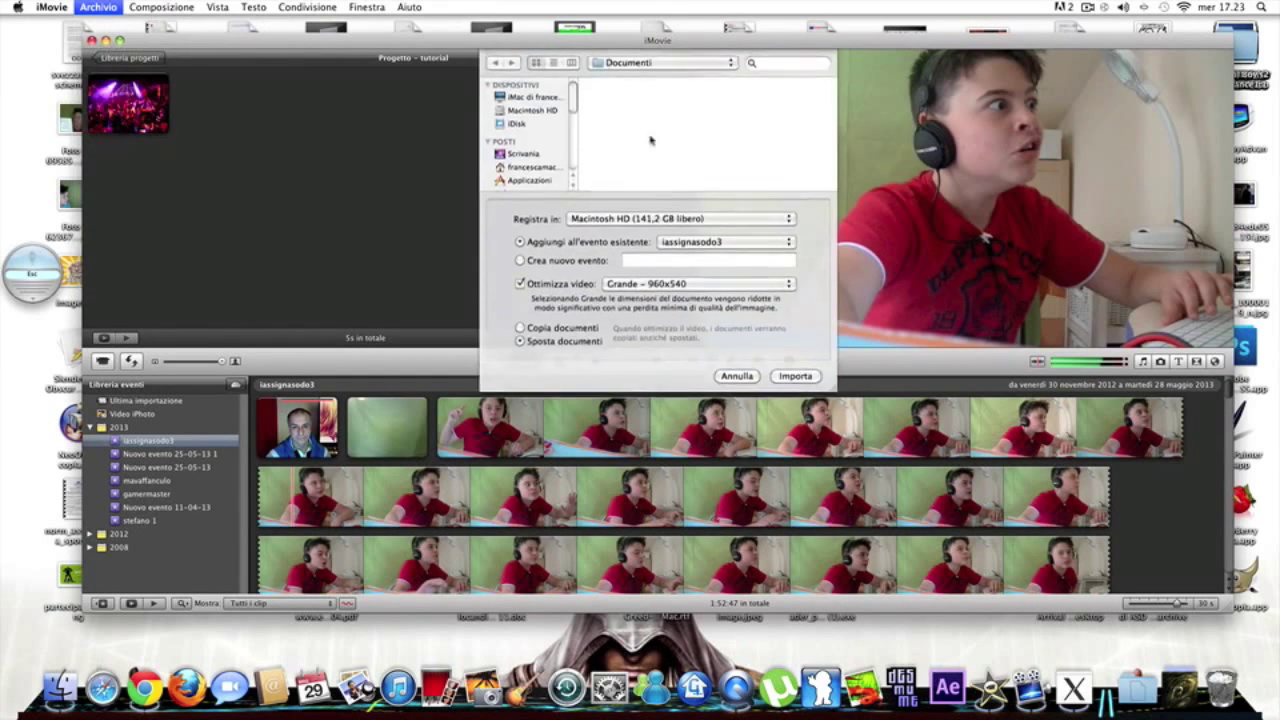
{"action": "left_click", "coordinate": [772, 65]}
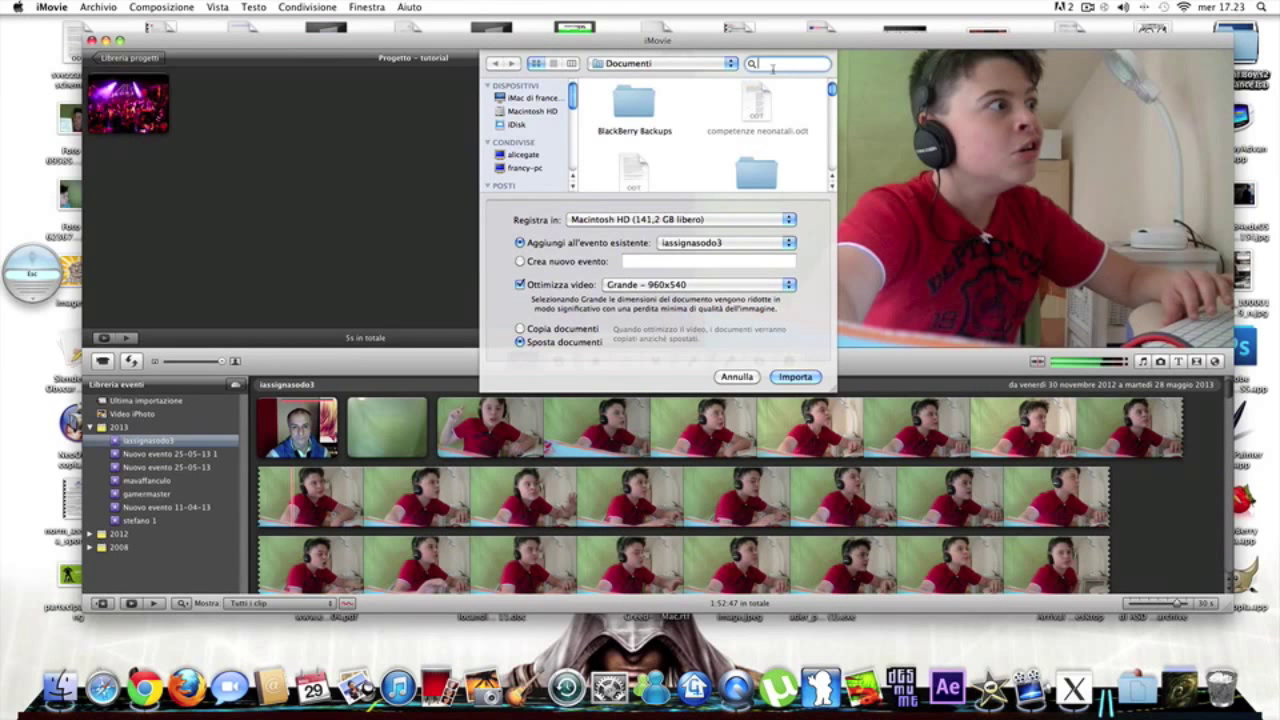
{"action": "type", "text": "registraz"}
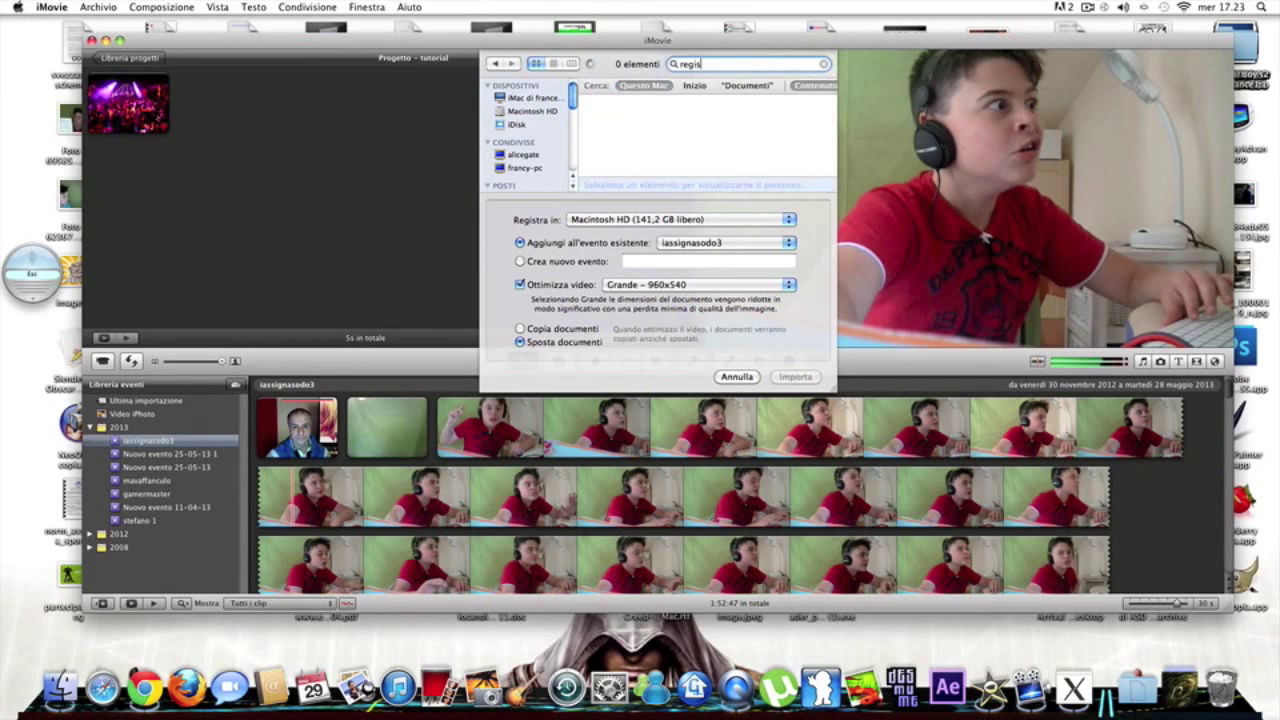
{"action": "type", "text": "ione"}
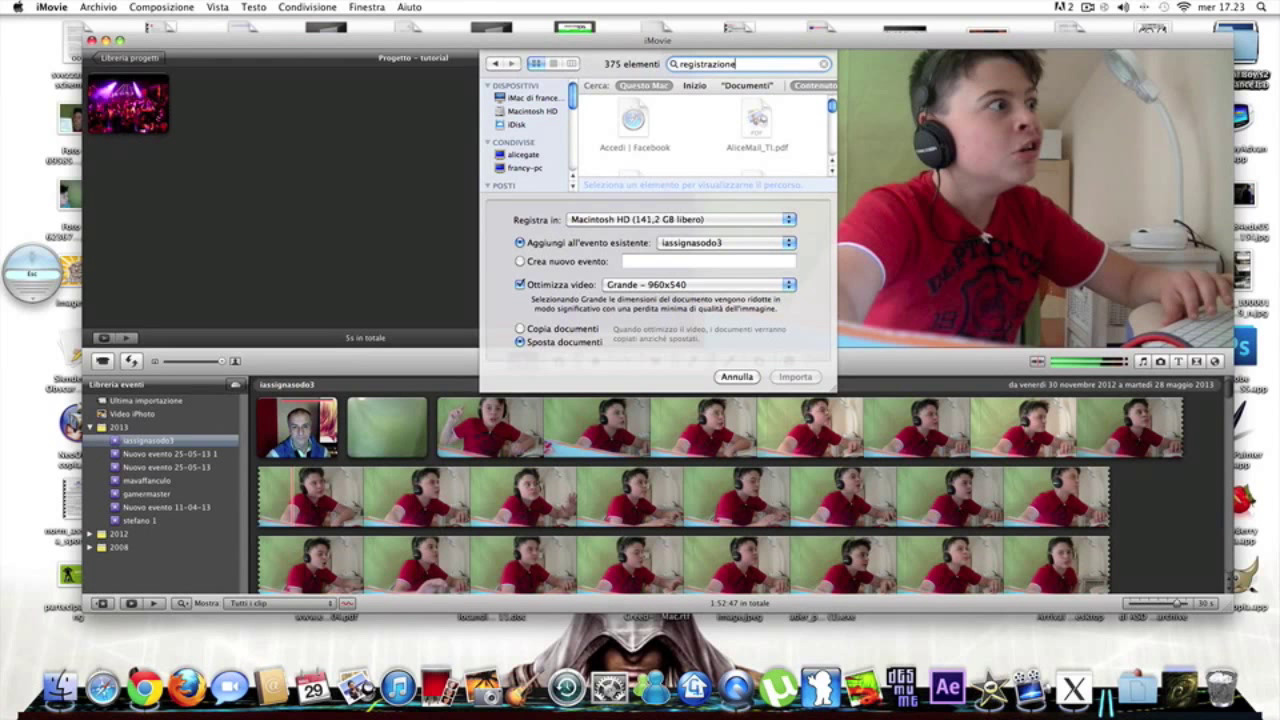
{"action": "type", "text": " filmato 14"}
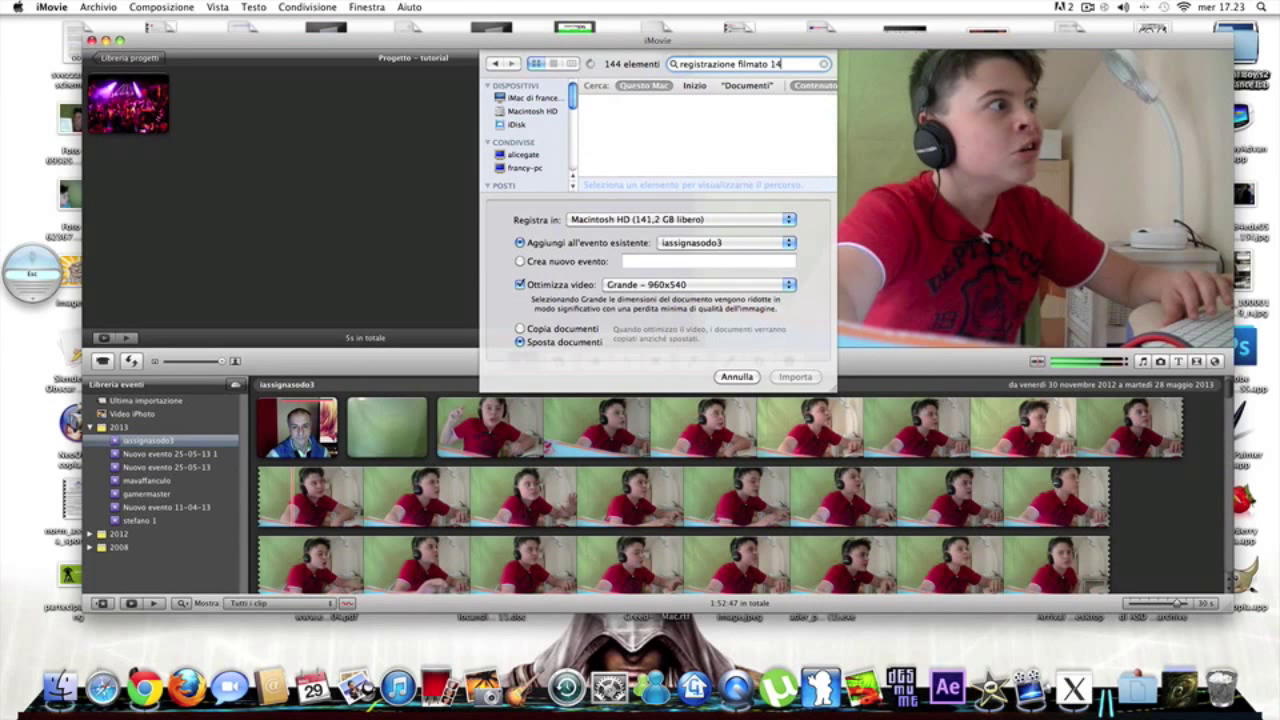
{"action": "type", "text": ".mov"}
{"action": "left_click", "coordinate": [634, 130]}
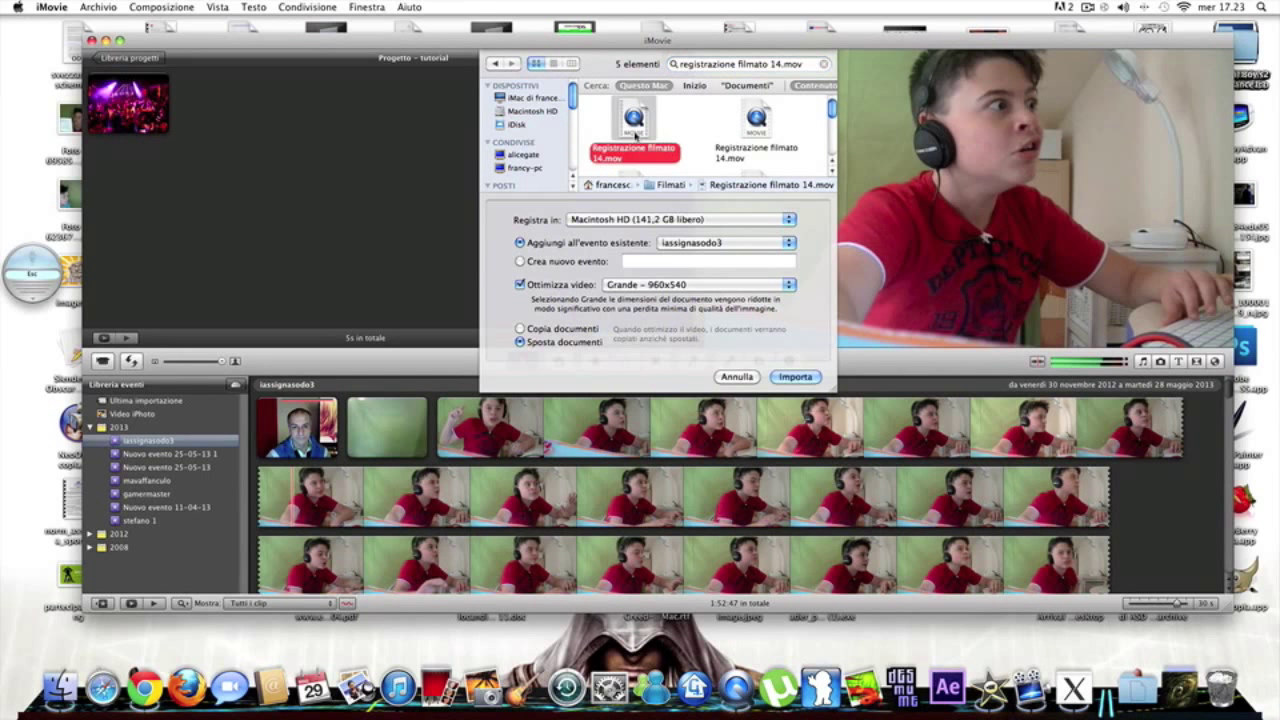
{"action": "left_click", "coordinate": [797, 376]}
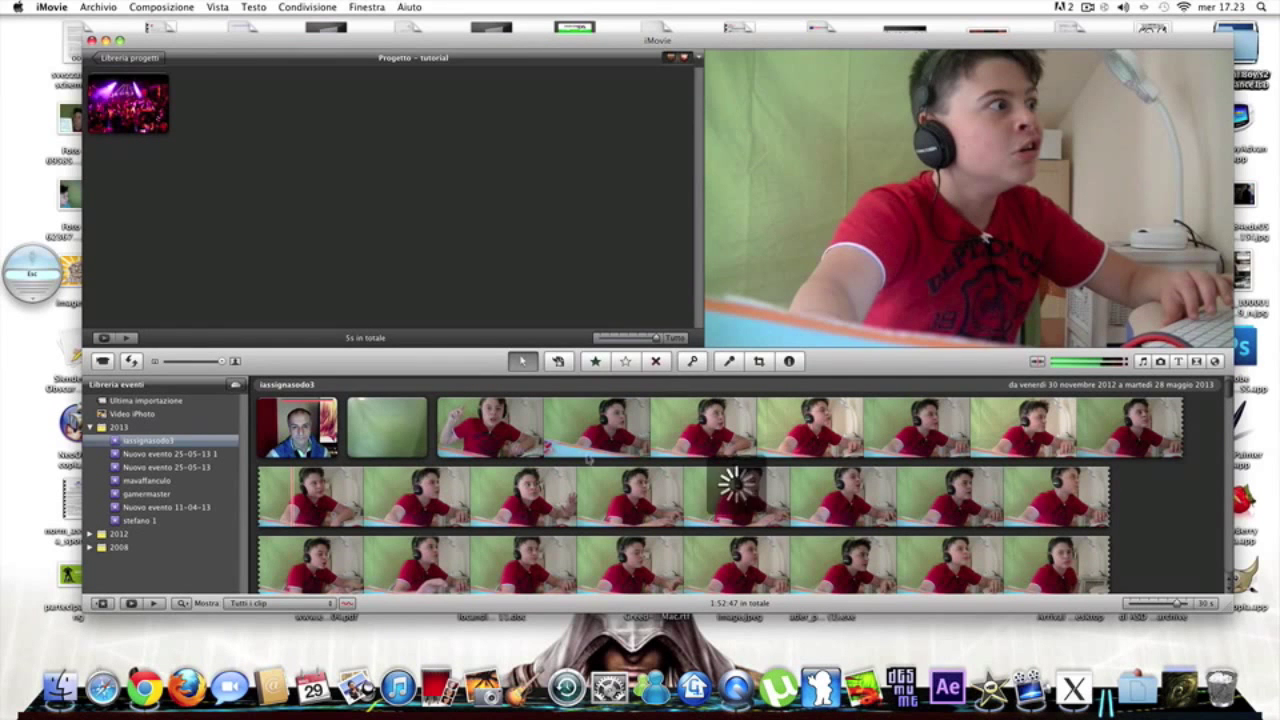
{"action": "scroll", "coordinate": [578, 457], "scroll_direction": "down", "scroll_amount": 5}
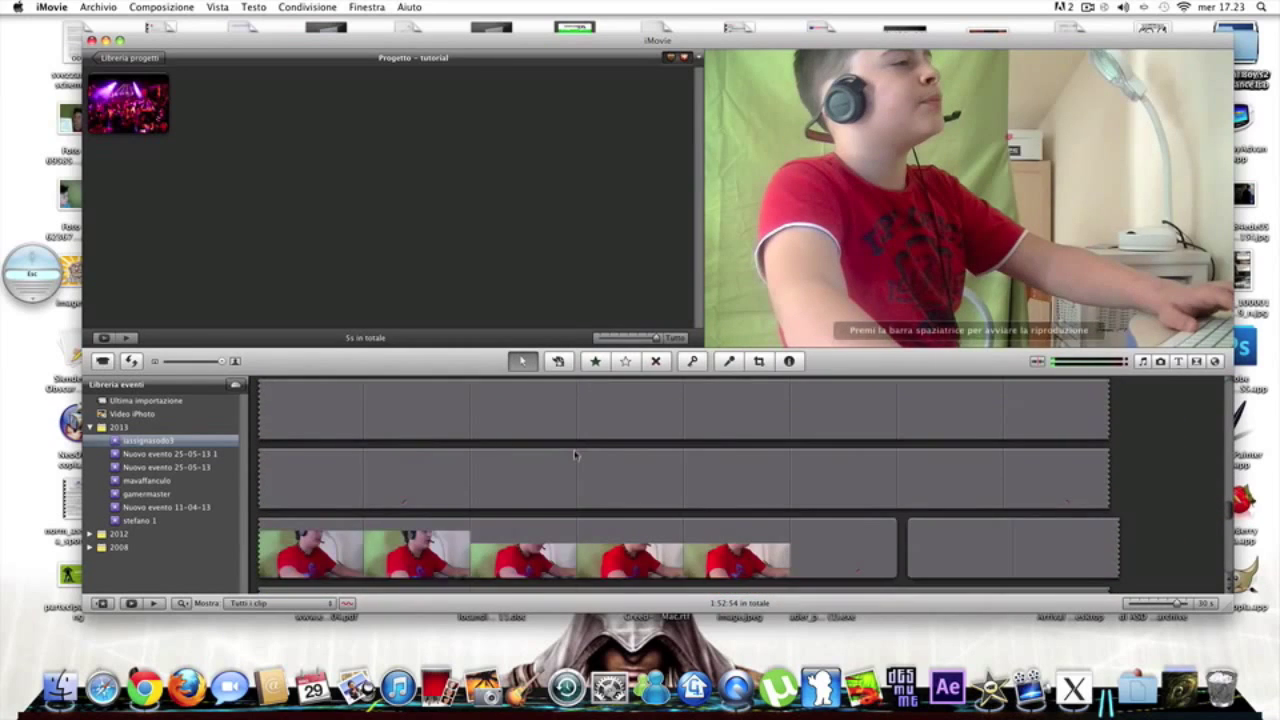
Step: Set the disco background clip's duration to 7 seconds in its clip adjustments
{"action": "scroll", "coordinate": [574, 455], "scroll_direction": "down", "scroll_amount": 5}
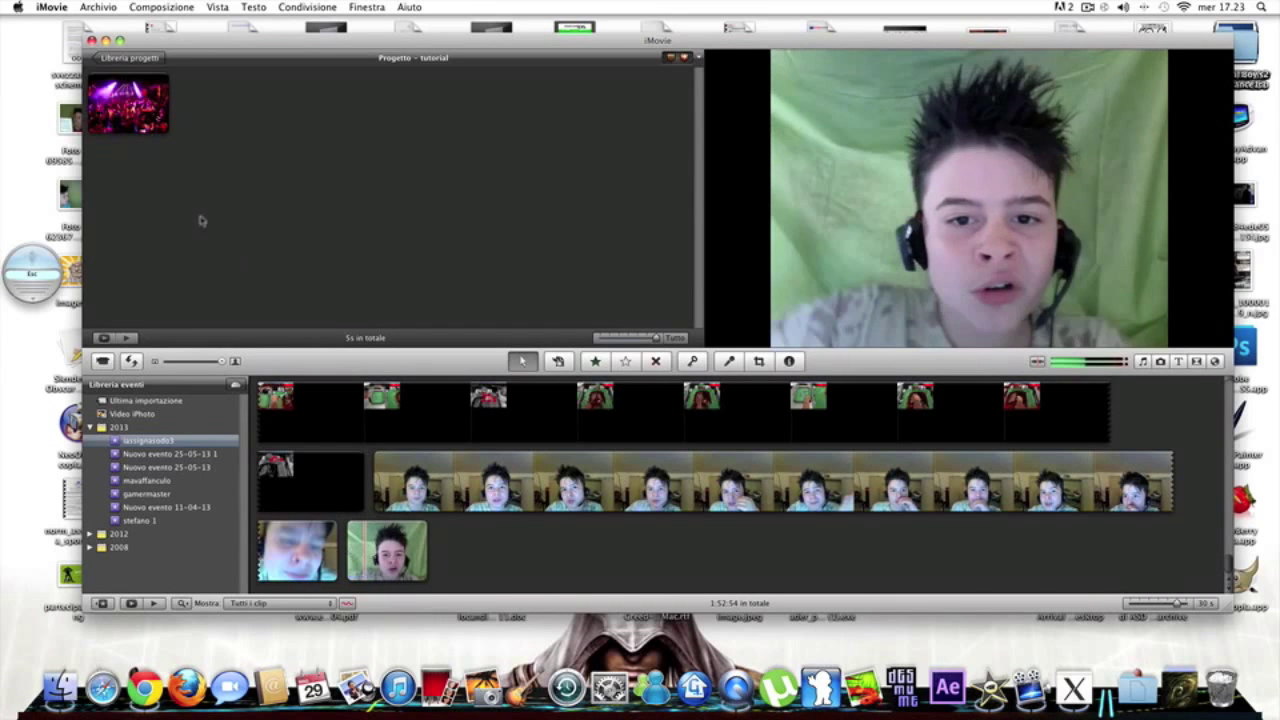
{"action": "left_click", "coordinate": [97, 126]}
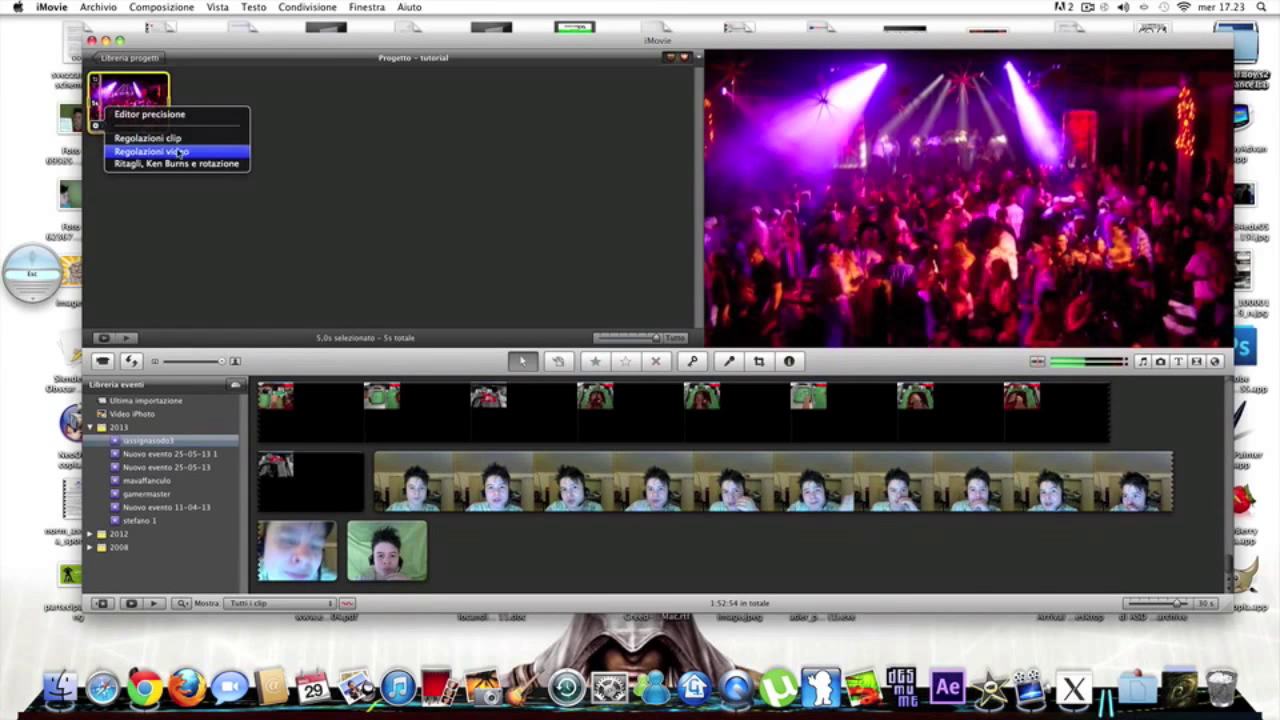
{"action": "left_click", "coordinate": [140, 134]}
{"action": "double_click", "coordinate": [543, 156]}
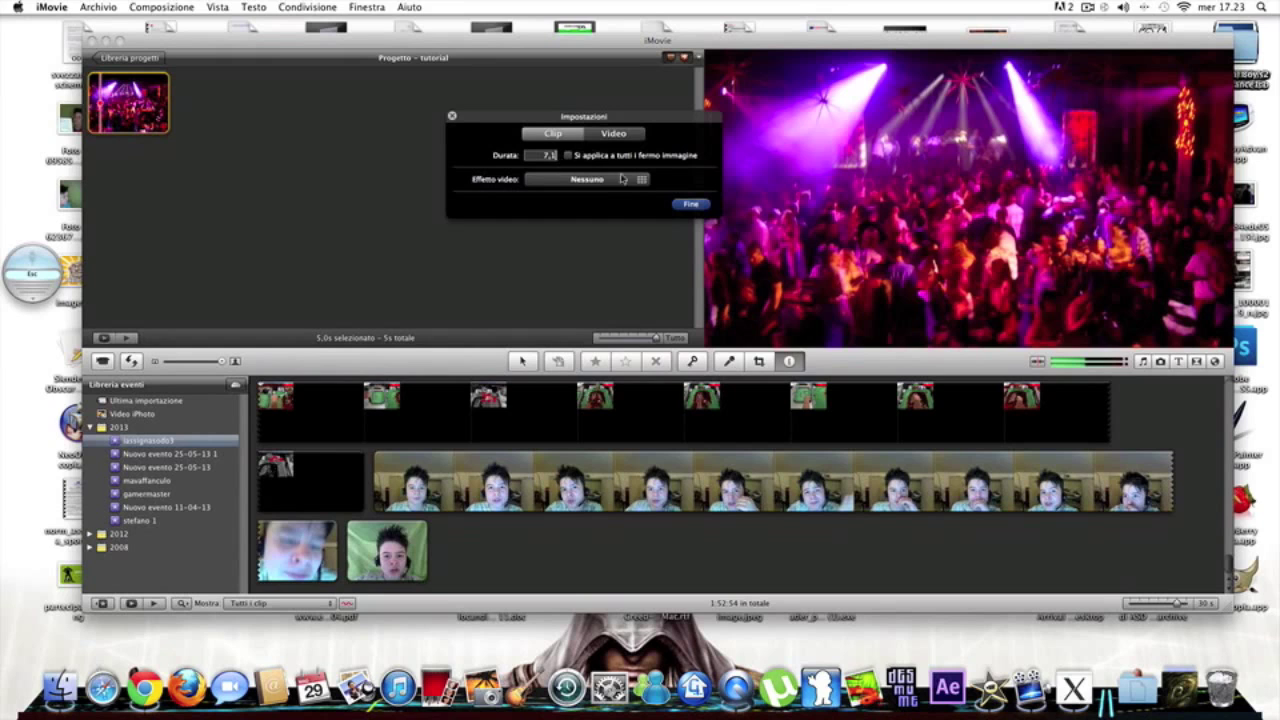
{"action": "left_click", "coordinate": [690, 204]}
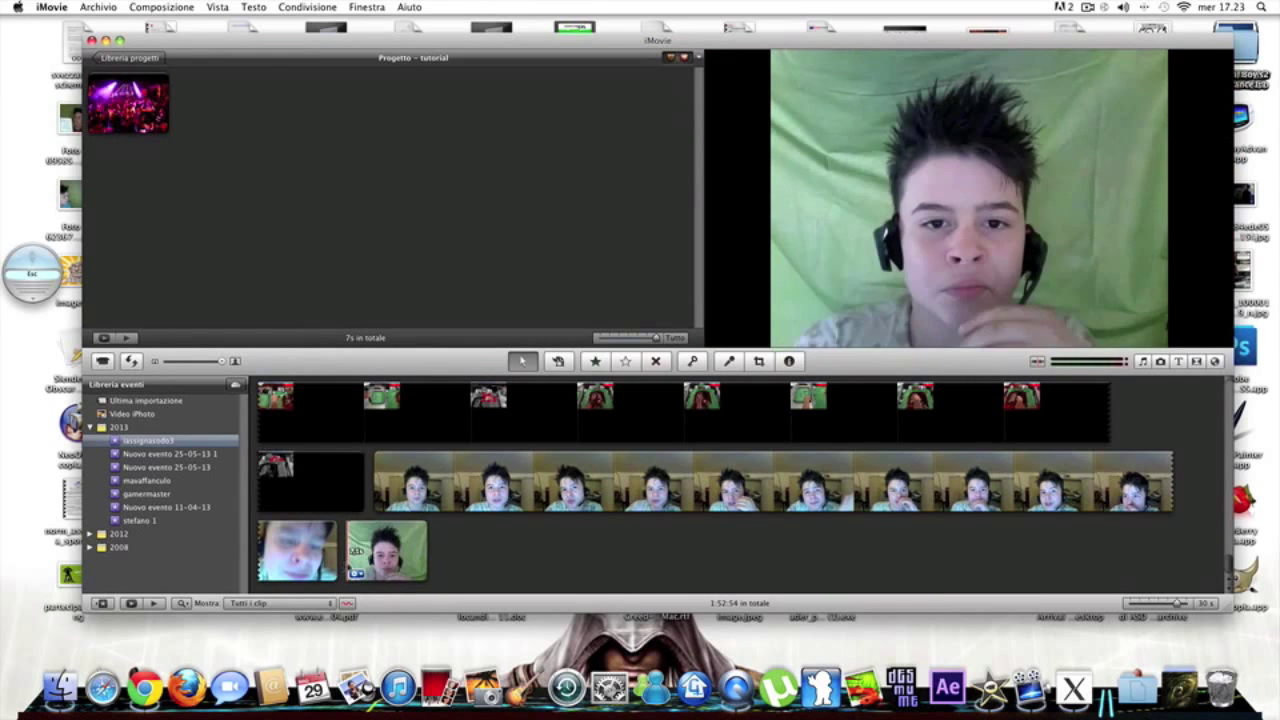
{"action": "left_click", "coordinate": [420, 568]}
Step: Drop the webcam clip onto the disco background as a Green Screen overlay and preview it
{"action": "left_click_drag", "start_coordinate": [405, 558], "coordinate": [138, 122]}
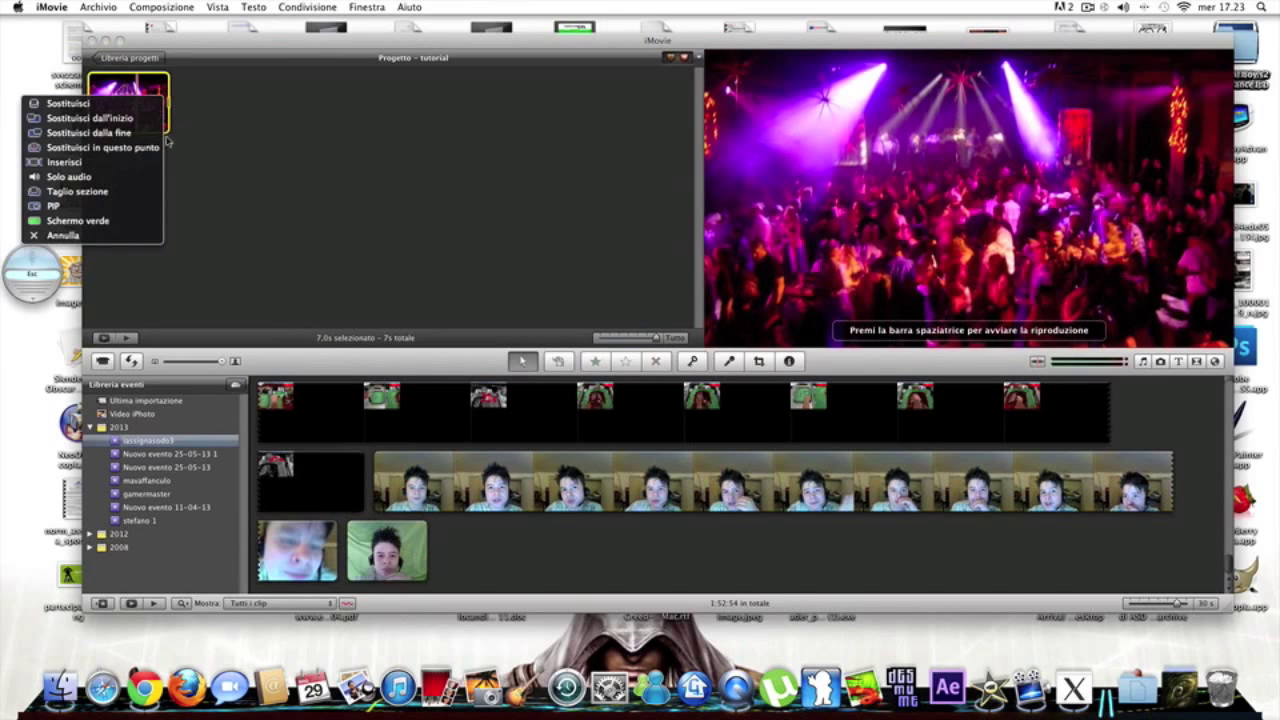
{"action": "left_click", "coordinate": [101, 224]}
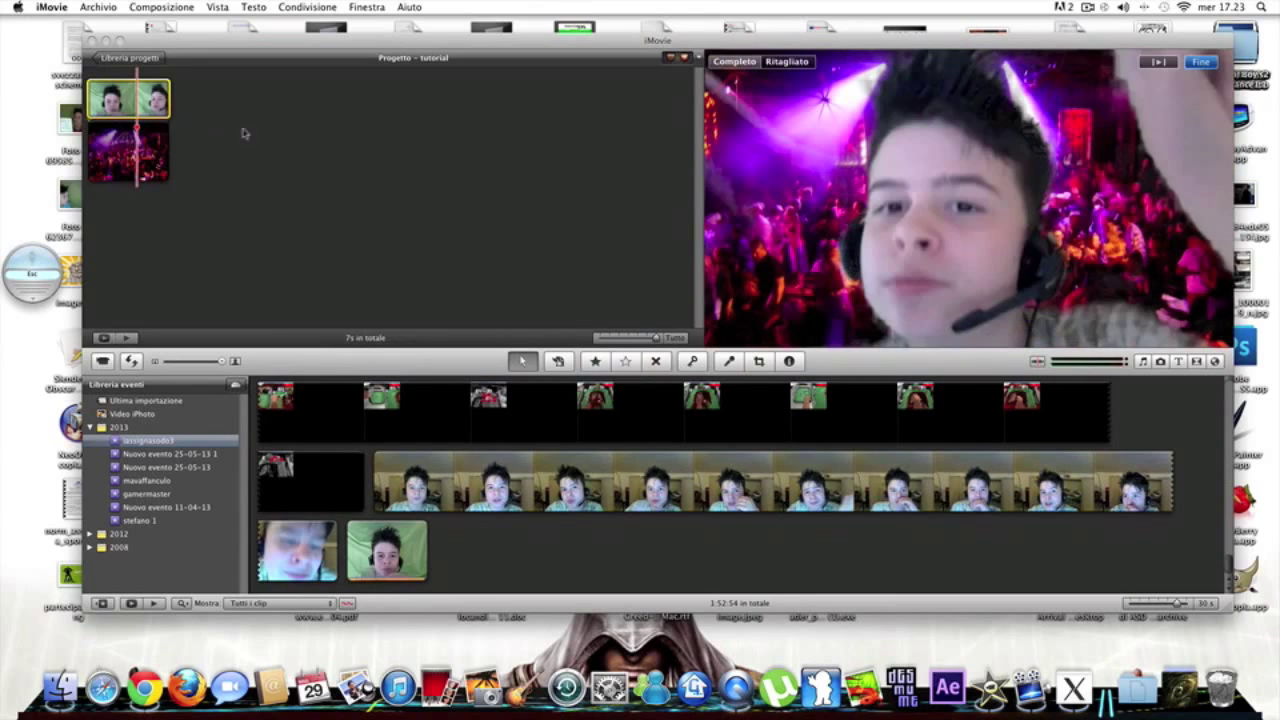
{"action": "key", "text": "space"}
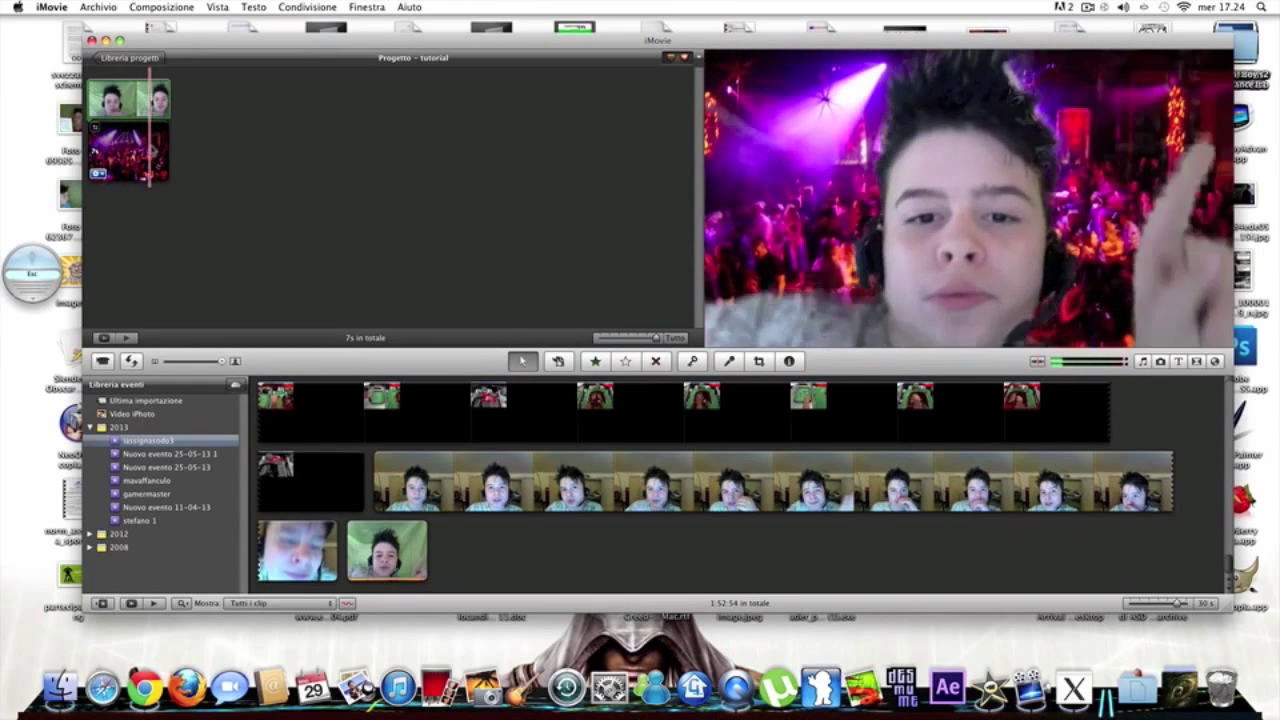
{"action": "left_click", "coordinate": [185, 19]}
{"action": "left_click", "coordinate": [209, 155]}
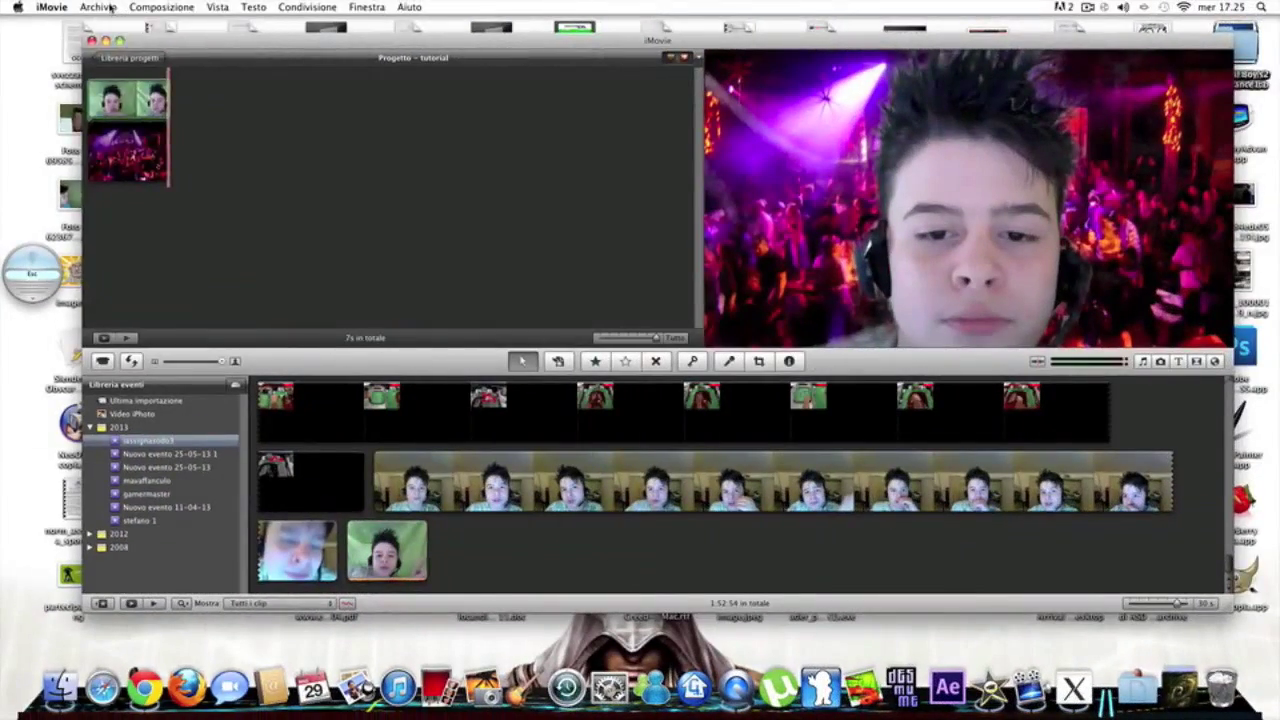
{"action": "left_click", "coordinate": [111, 8]}
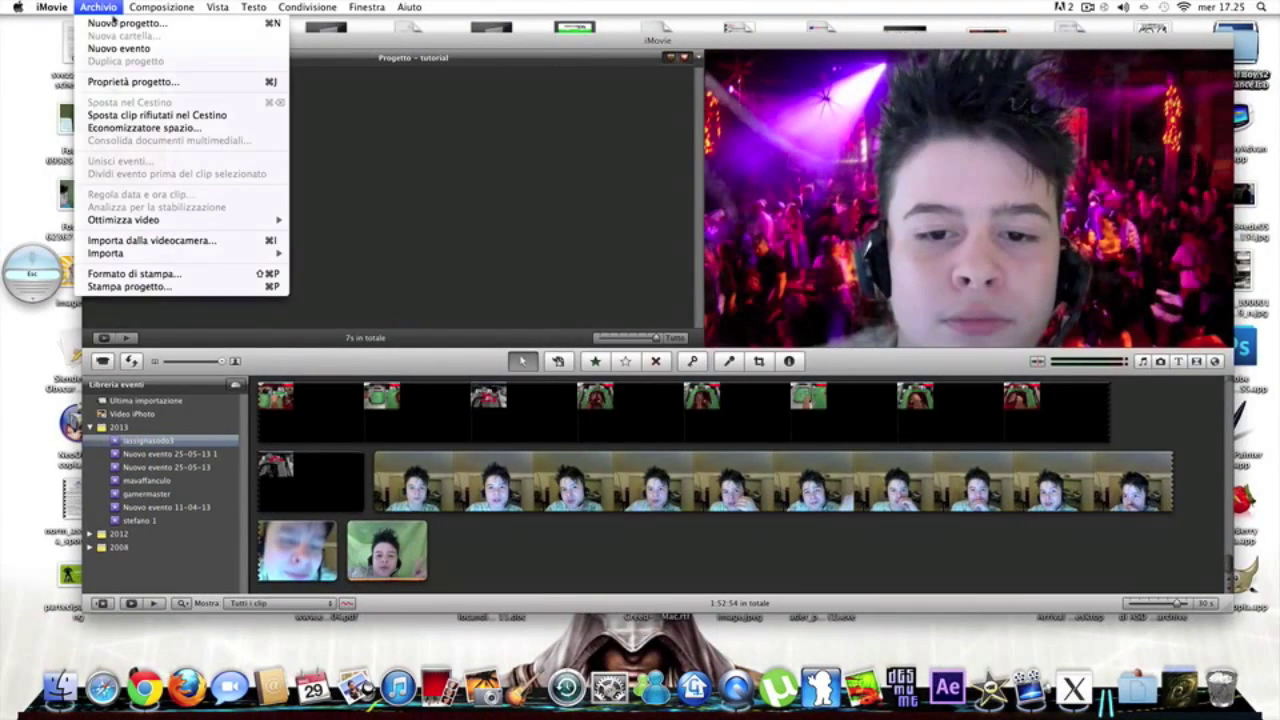
{"action": "mouse_move", "coordinate": [52, 7]}
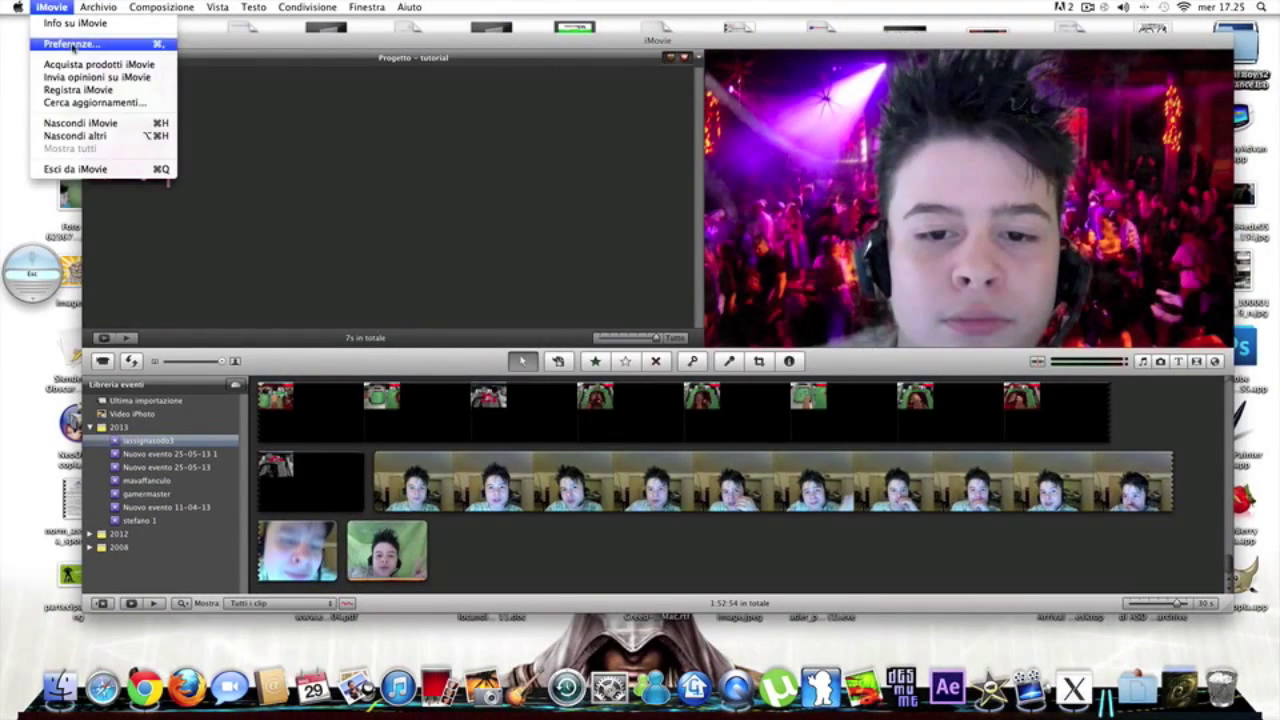
{"action": "left_click", "coordinate": [50, 40]}
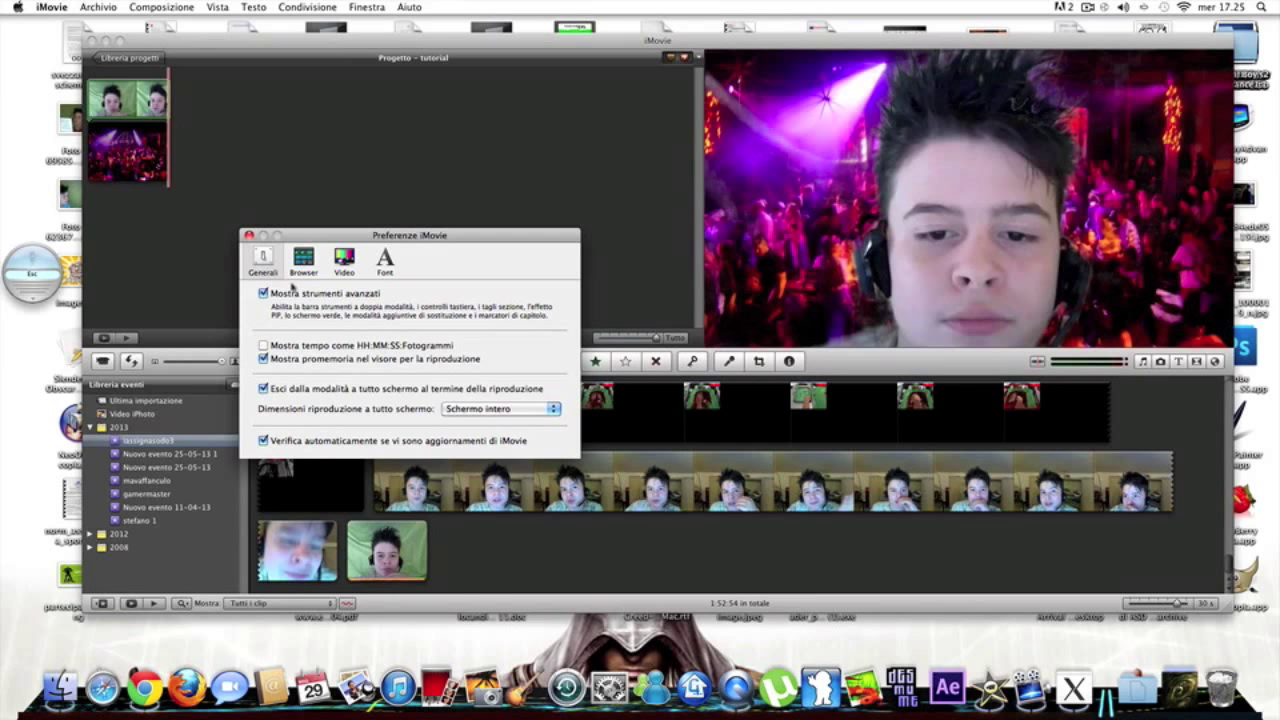
{"action": "left_click", "coordinate": [264, 294]}
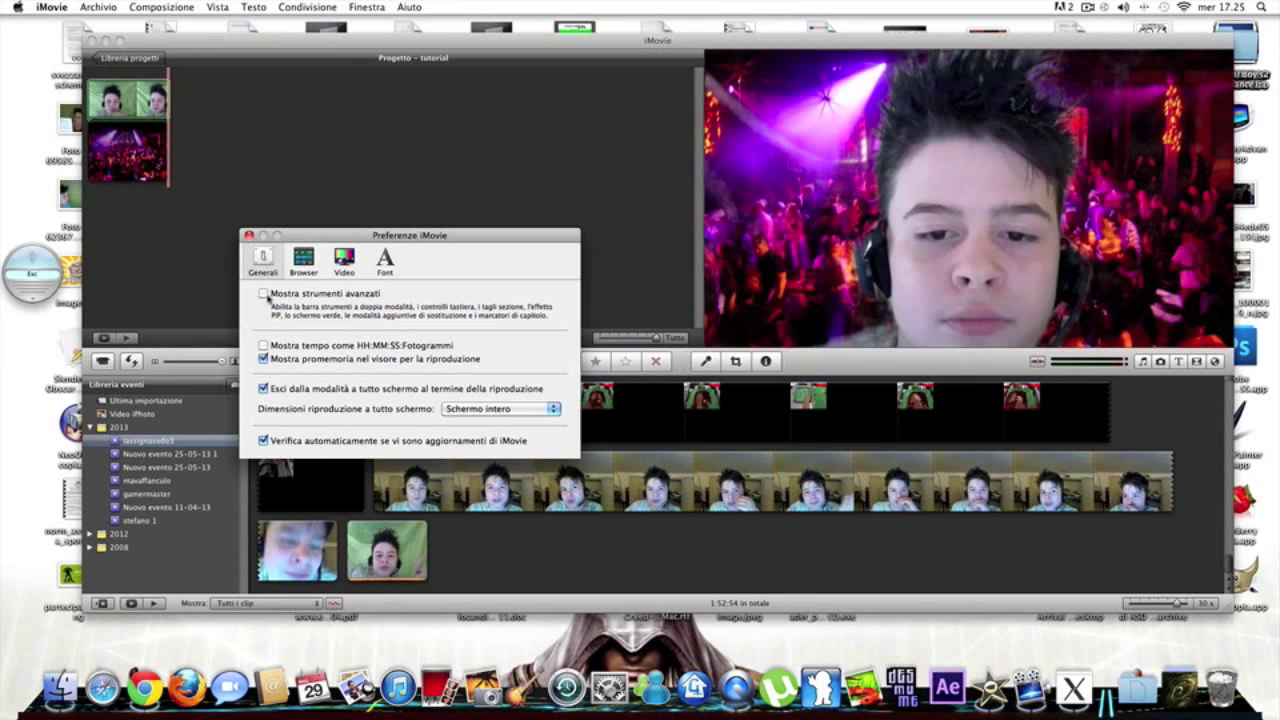
{"action": "left_click", "coordinate": [264, 294]}
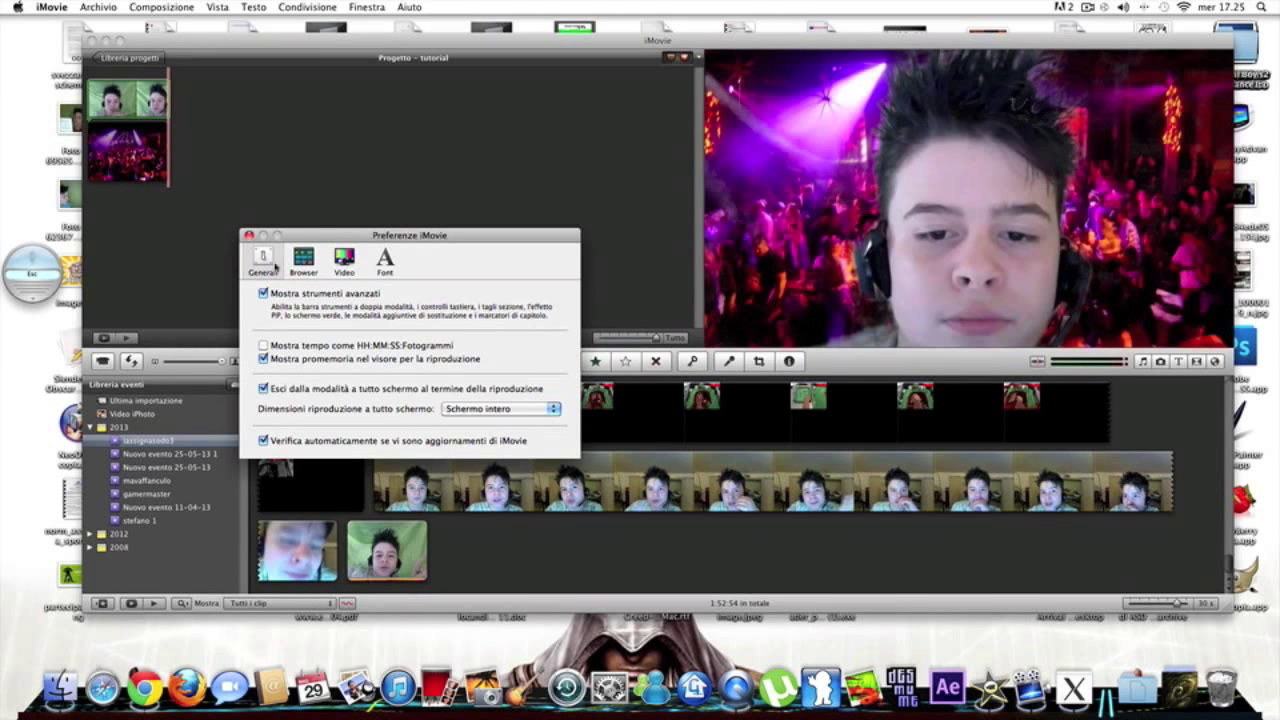
{"action": "mouse_move", "coordinate": [383, 240]}
{"action": "left_mouse_down"}
{"action": "mouse_move", "coordinate": [479, 148]}
{"action": "mouse_move", "coordinate": [513, 155]}
{"action": "mouse_move", "coordinate": [483, 166]}
{"action": "mouse_move", "coordinate": [610, 218]}
{"action": "left_mouse_up"}
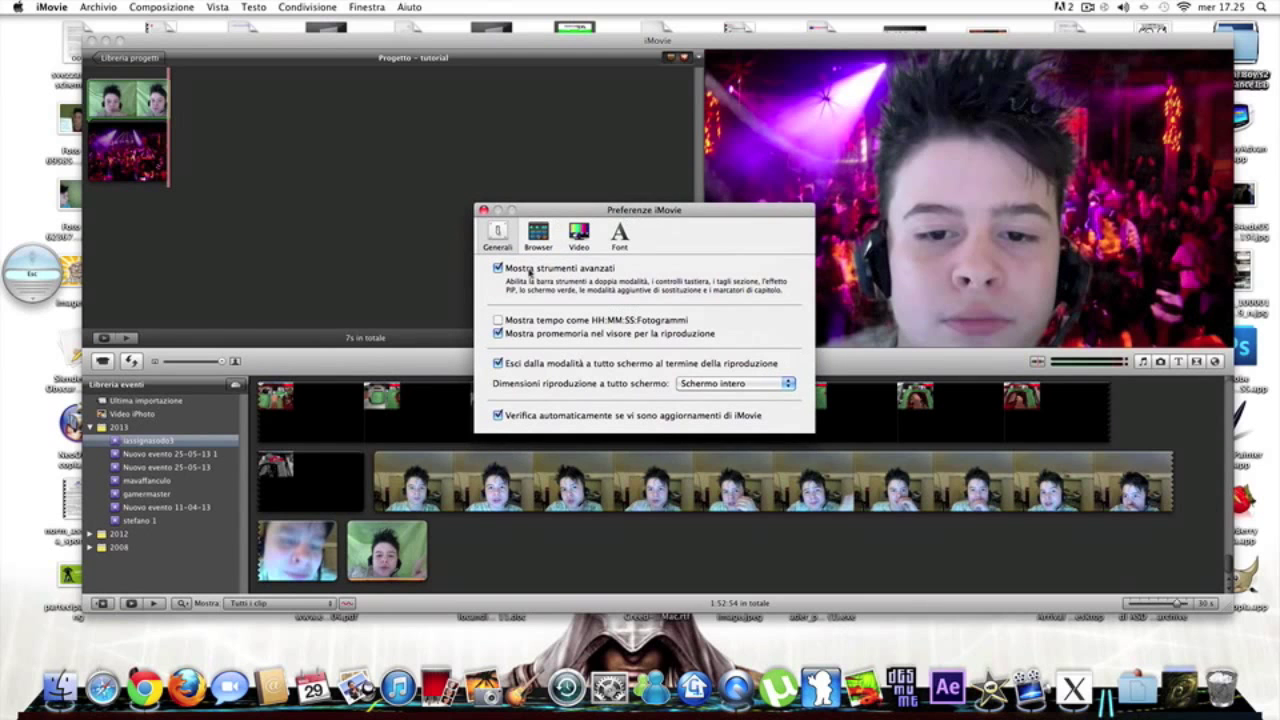
{"action": "left_click", "coordinate": [483, 210]}
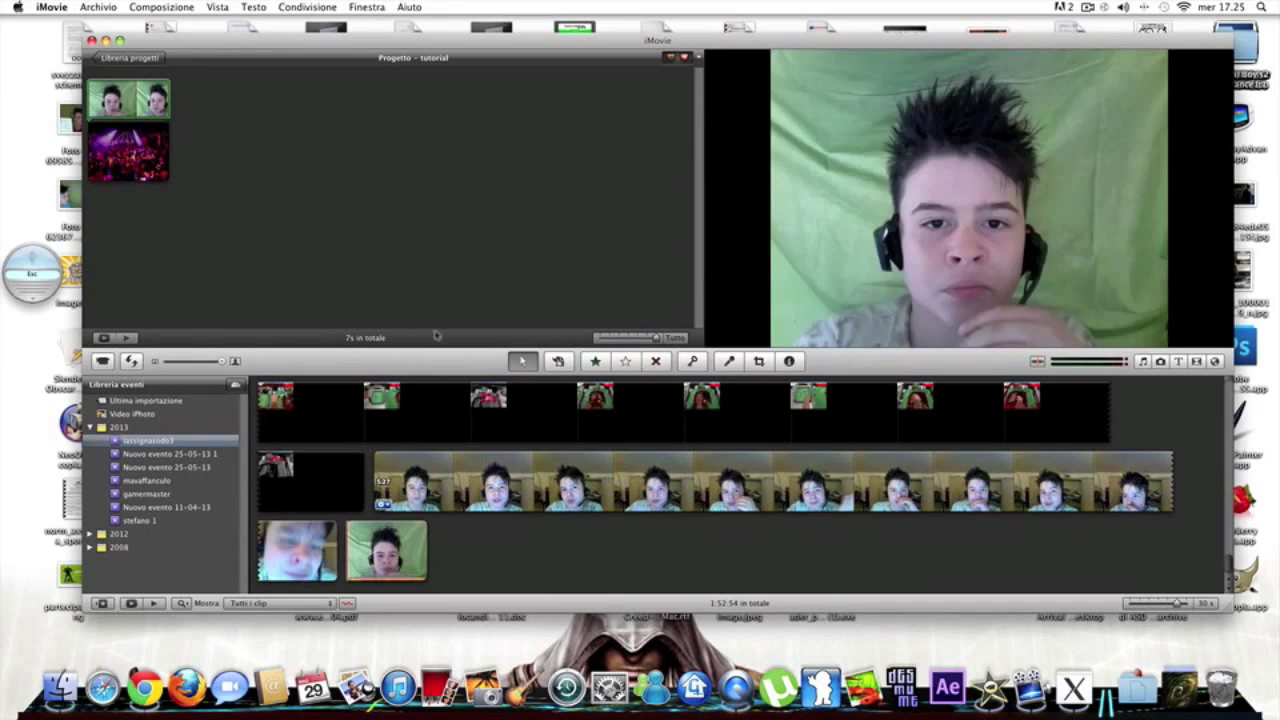
{"action": "key", "text": "space"}
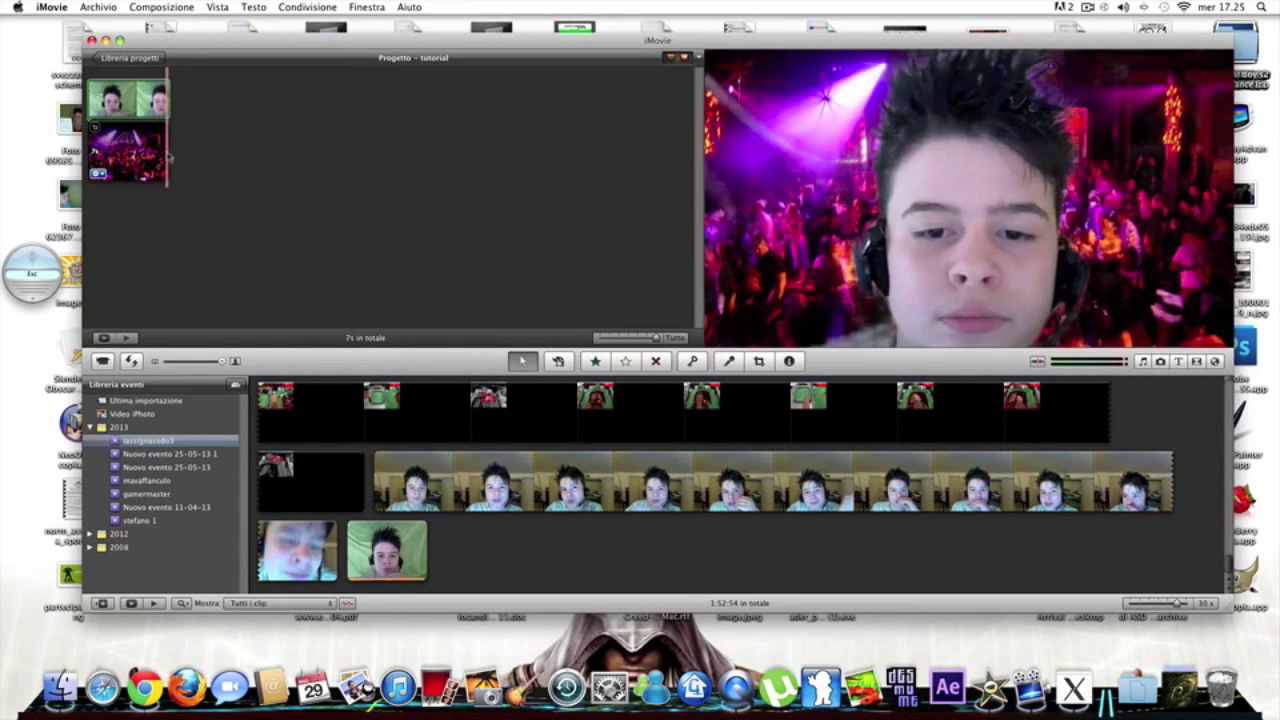
{"action": "left_click", "coordinate": [1088, 8]}
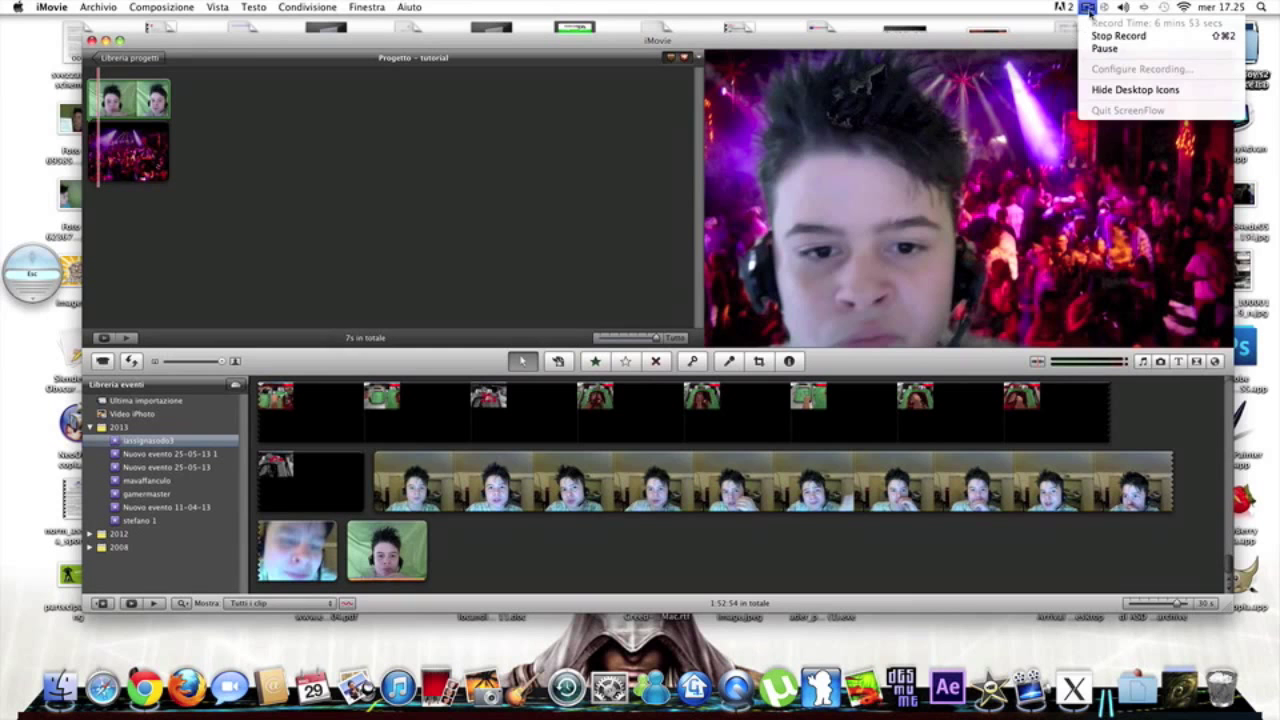
{"action": "left_click", "coordinate": [1110, 36]}
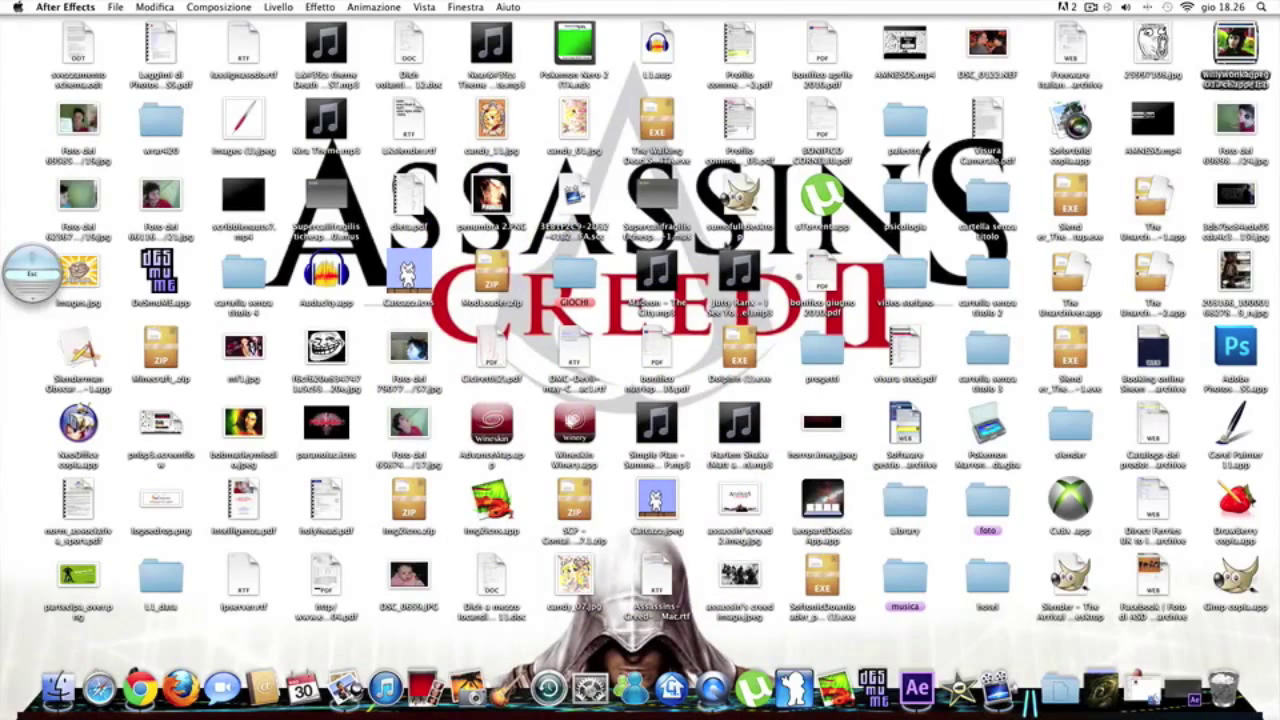
Step: Search Google for 'after effects' in a new Chrome window, then close the window
{"action": "mouse_move", "coordinate": [725, 288]}
{"action": "left_click", "coordinate": [140, 680]}
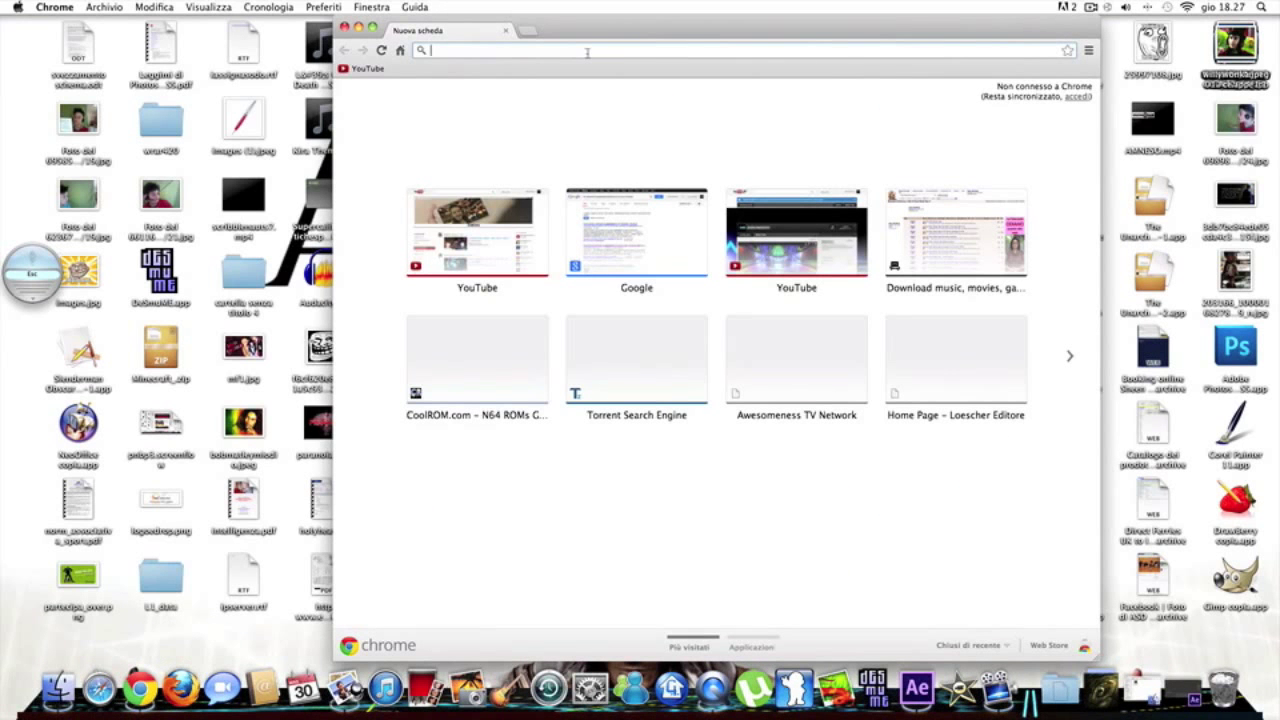
{"action": "type", "text": "after effects"}
{"action": "key", "text": "Return"}
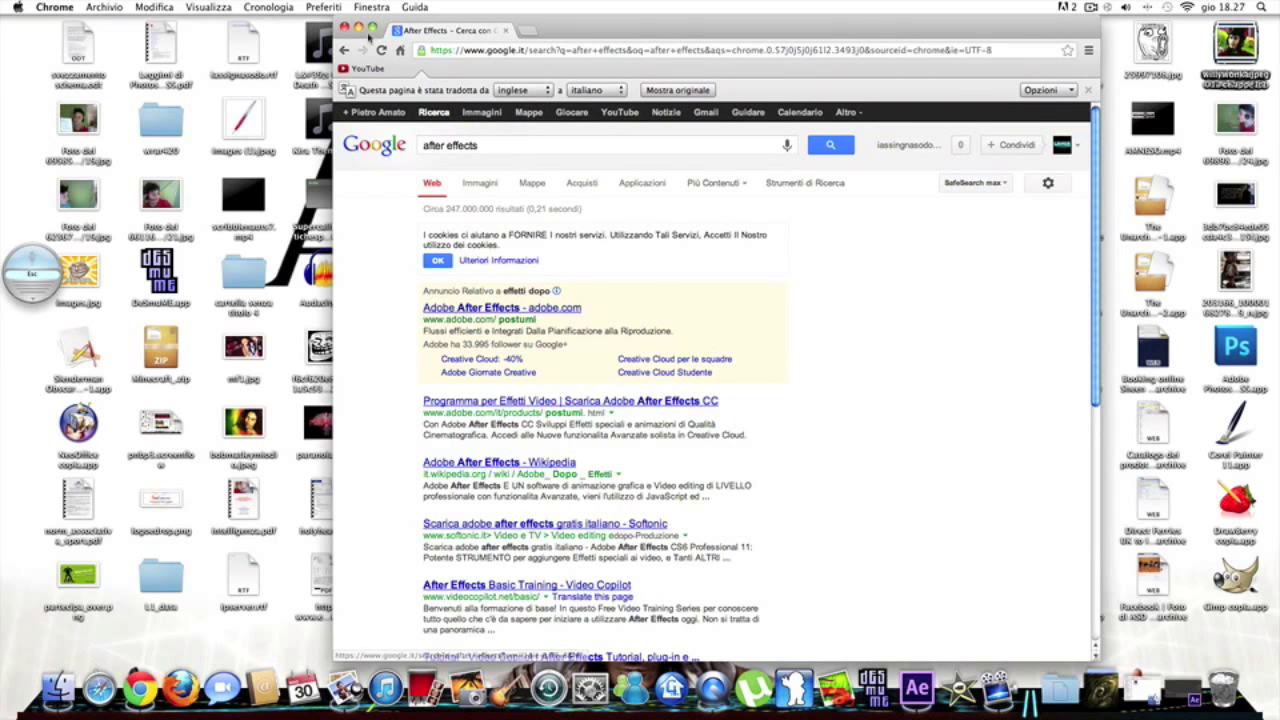
{"action": "left_click", "coordinate": [345, 27]}
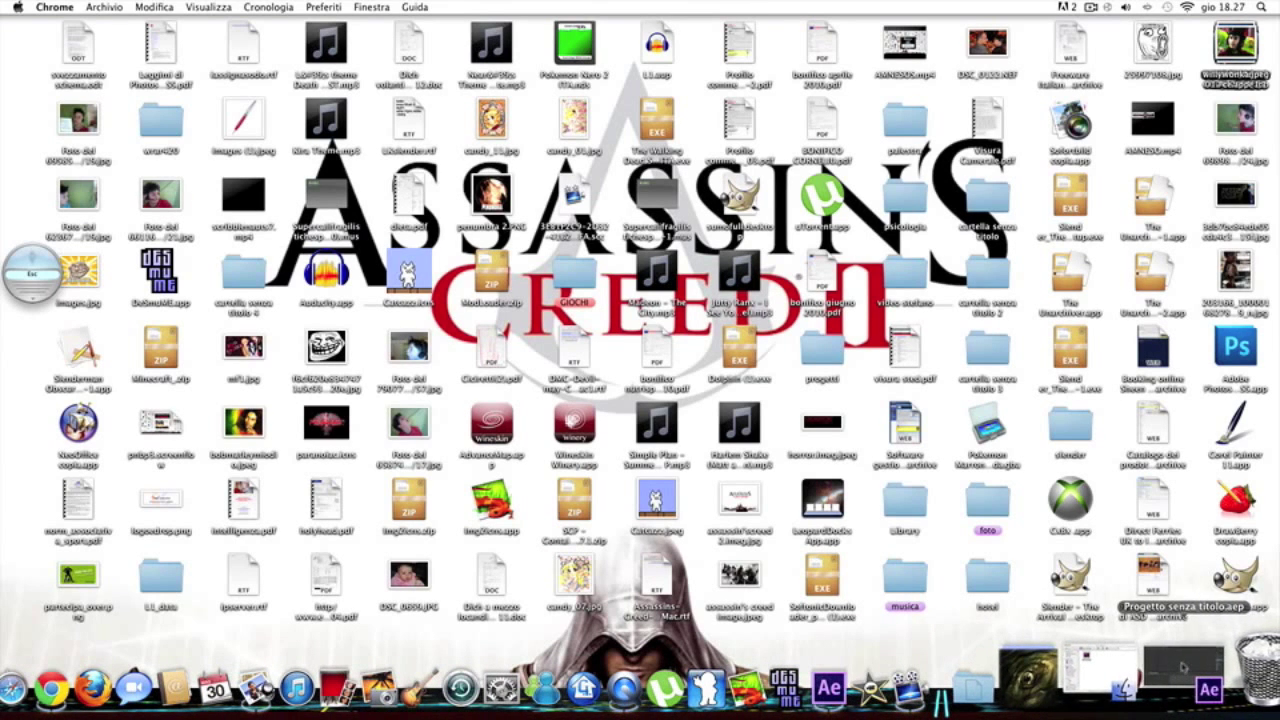
Step: Import Registrazione filmato 10.mov into the After Effects project via File > Importa > File
{"action": "left_click", "coordinate": [1183, 667]}
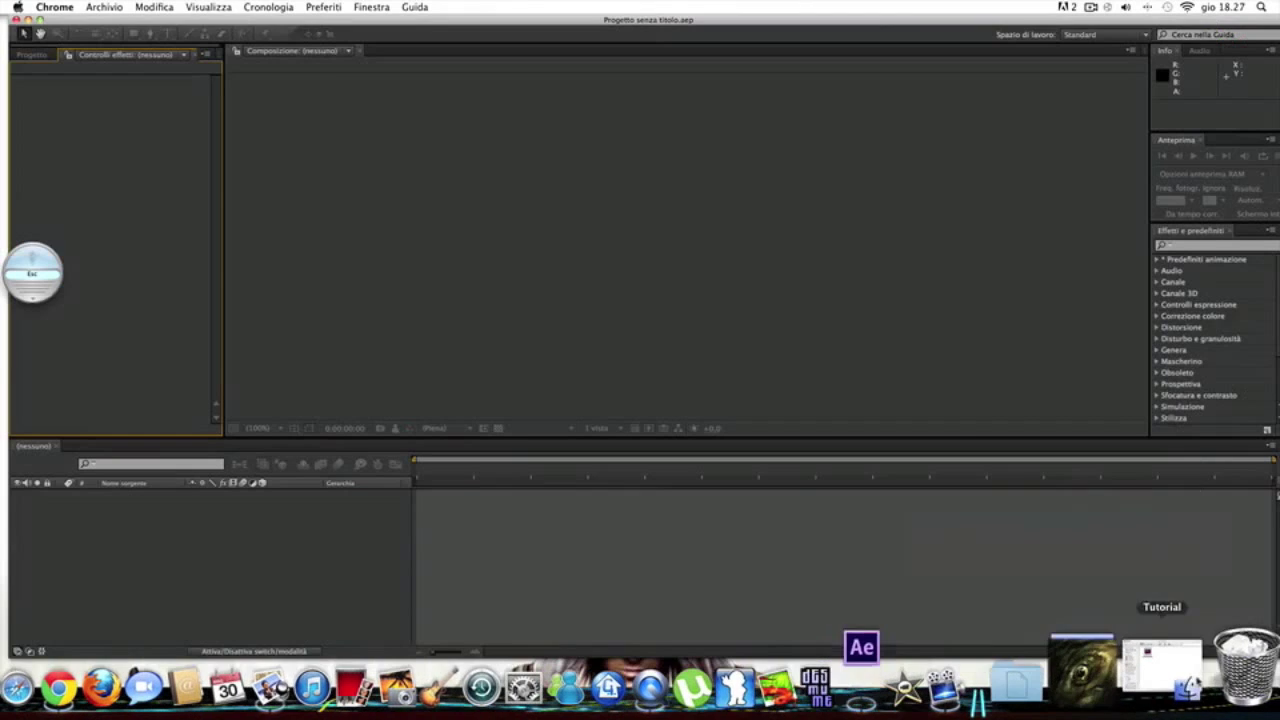
{"action": "left_click", "coordinate": [125, 8]}
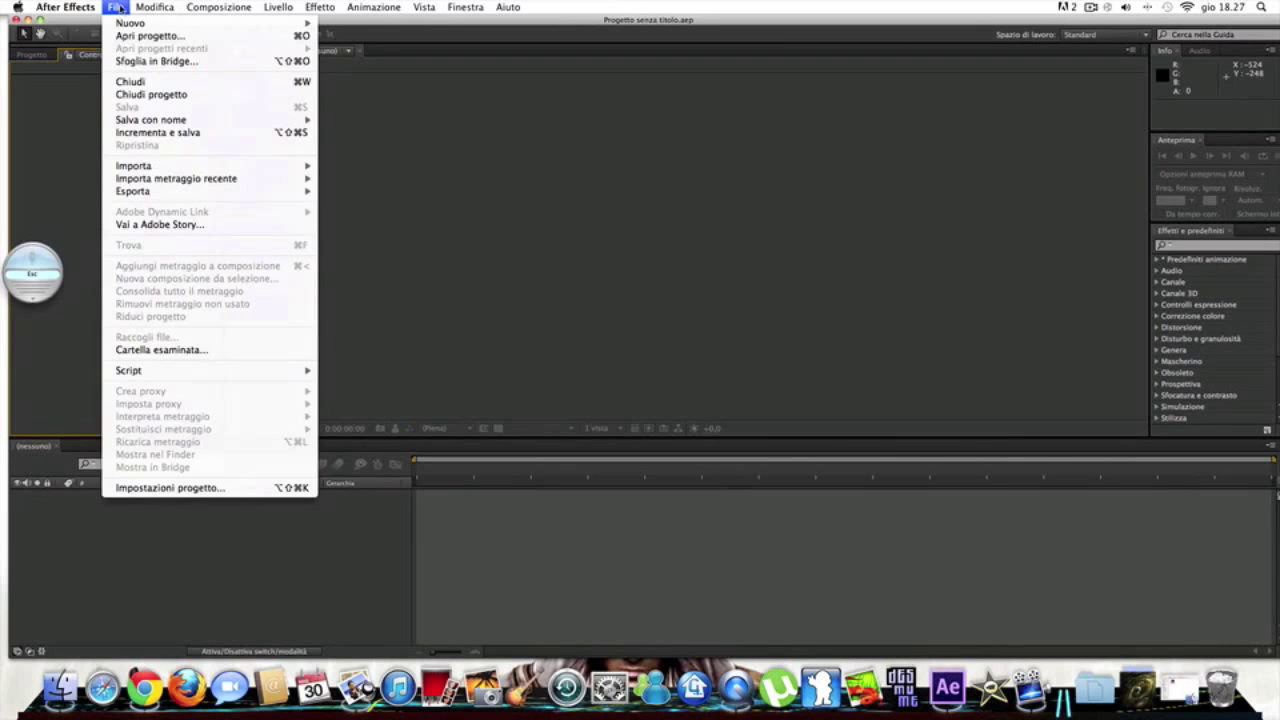
{"action": "mouse_move", "coordinate": [218, 166]}
{"action": "left_click", "coordinate": [378, 166]}
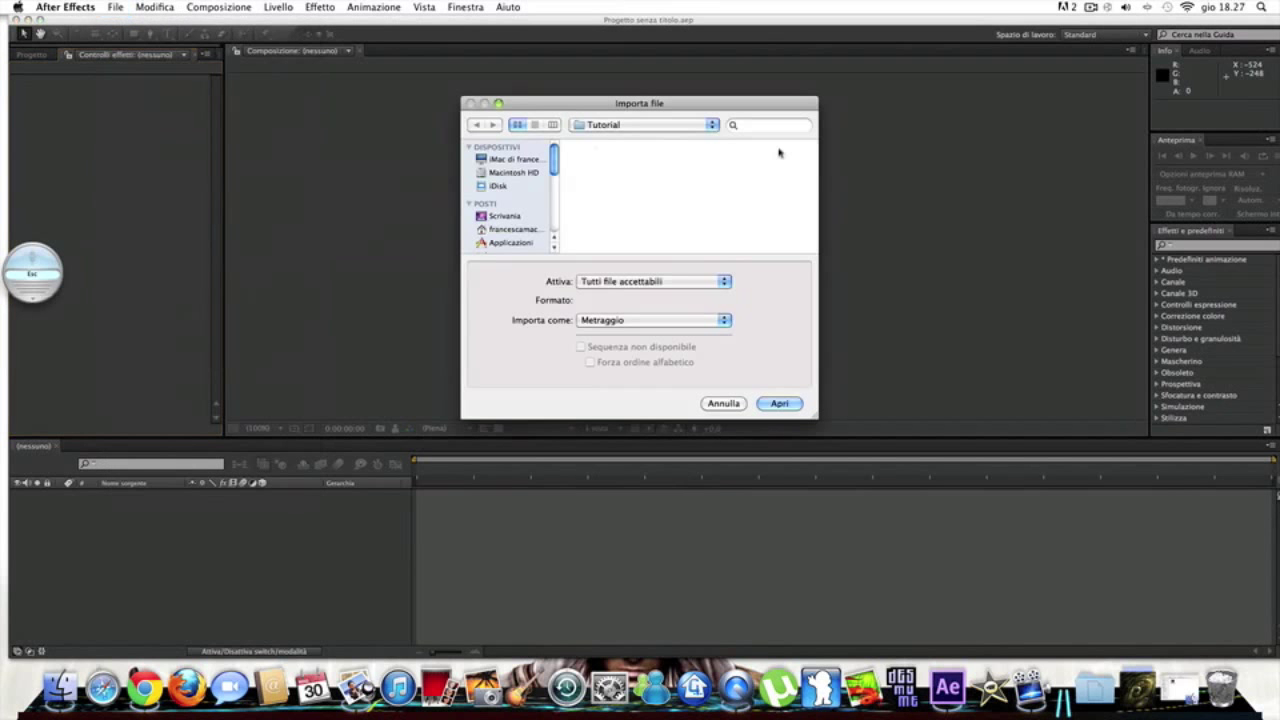
{"action": "type", "text": "registrazio"}
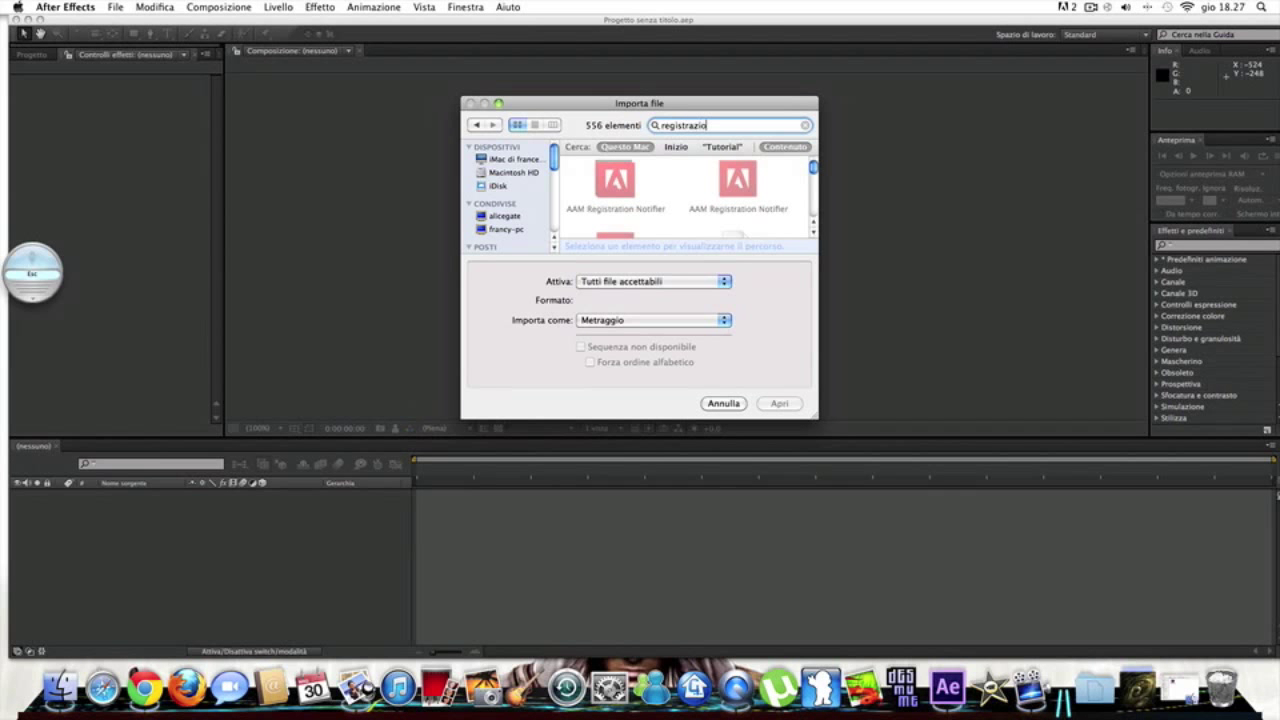
{"action": "type", "text": "ne filmato 1"}
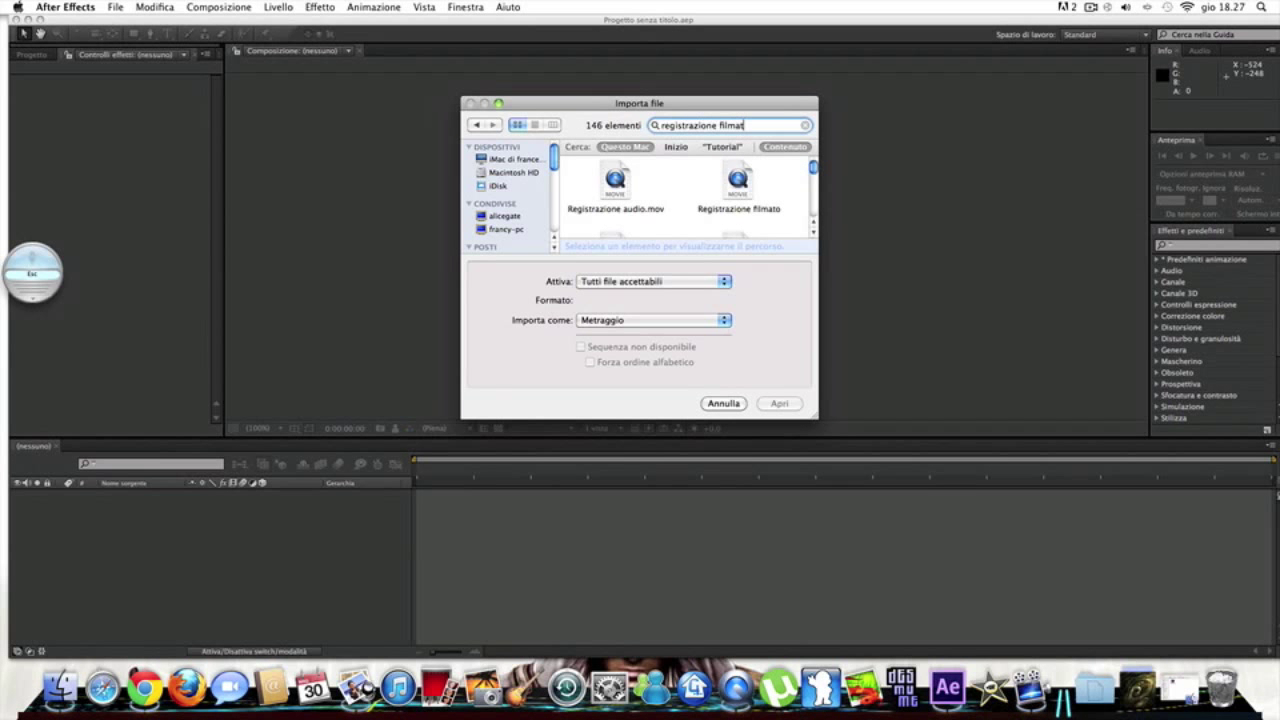
{"action": "type", "text": "0"}
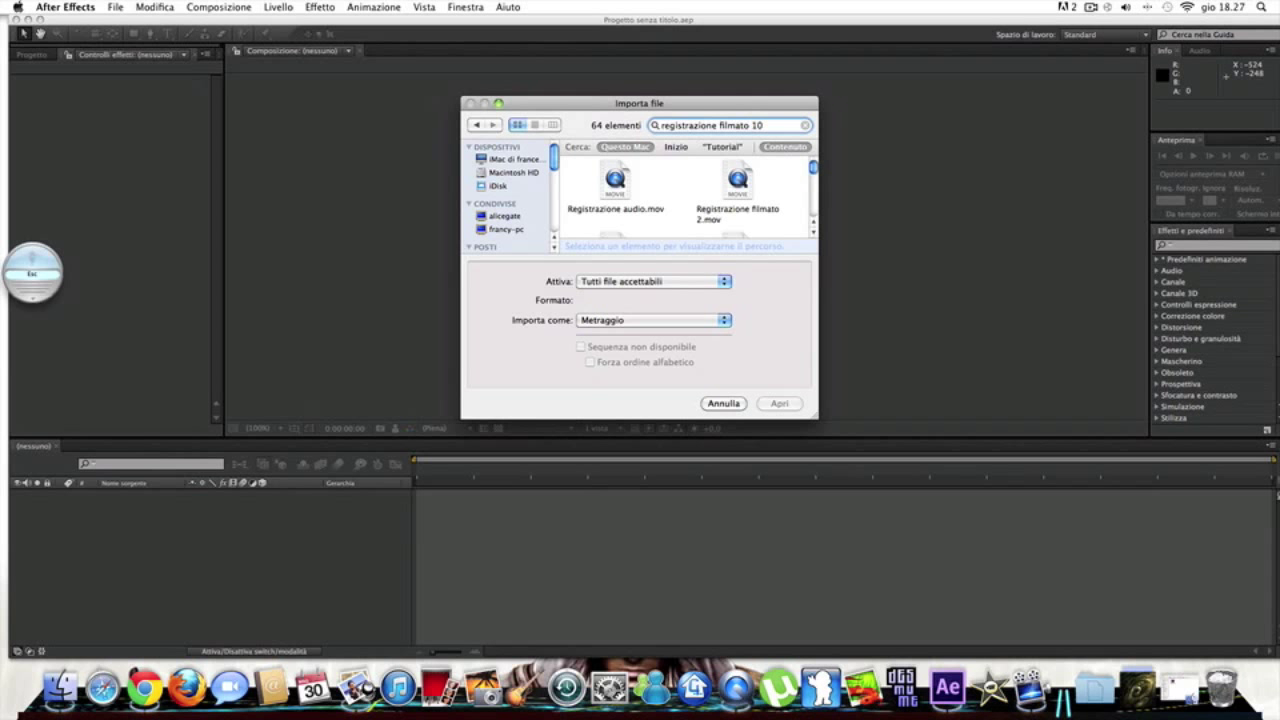
{"action": "scroll", "coordinate": [745, 200], "scroll_direction": "down", "scroll_amount": 3}
{"action": "scroll", "coordinate": [744, 180], "scroll_direction": "down", "scroll_amount": 2}
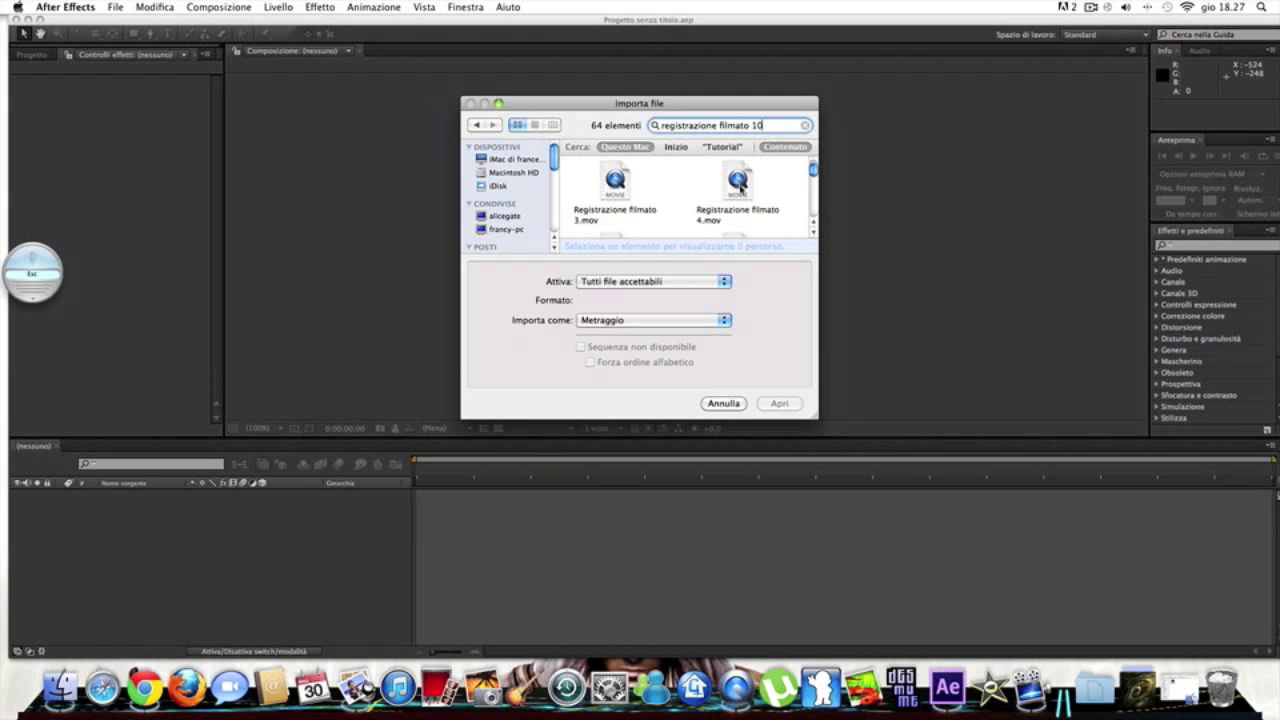
{"action": "scroll", "coordinate": [744, 180], "scroll_direction": "down", "scroll_amount": 1}
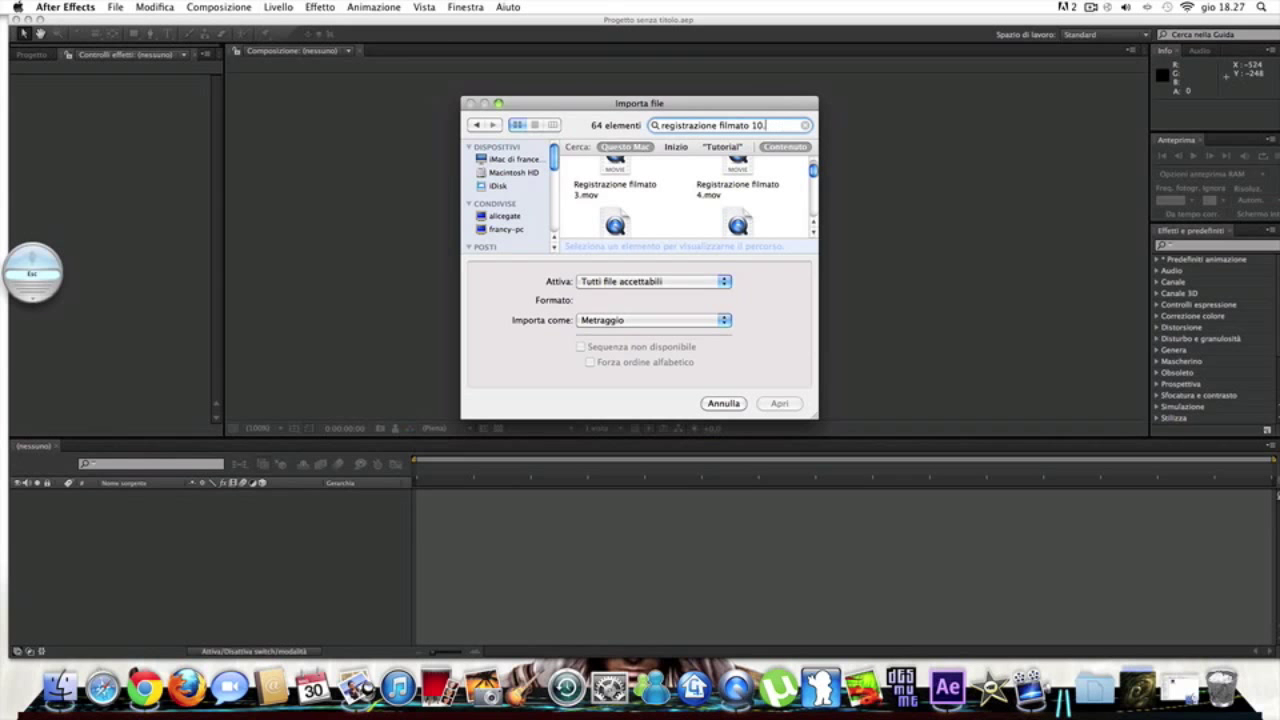
{"action": "type", "text": "mov"}
{"action": "left_click", "coordinate": [620, 178]}
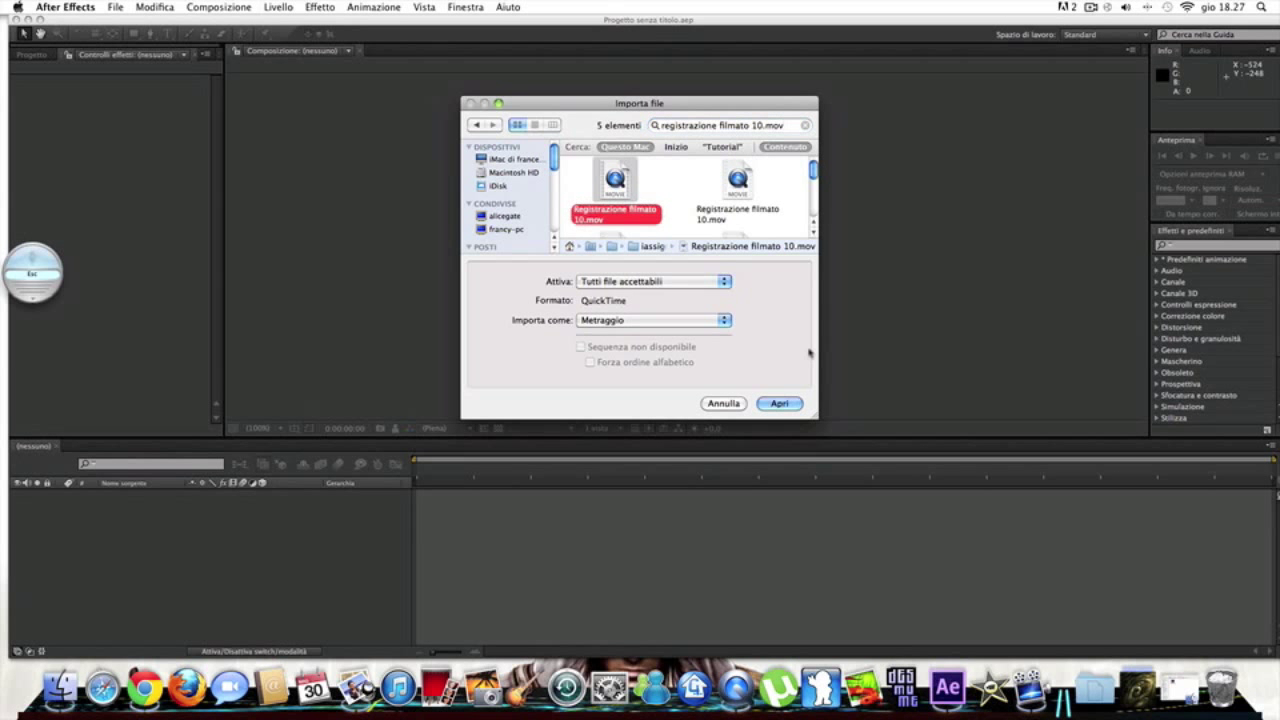
{"action": "left_click", "coordinate": [780, 403]}
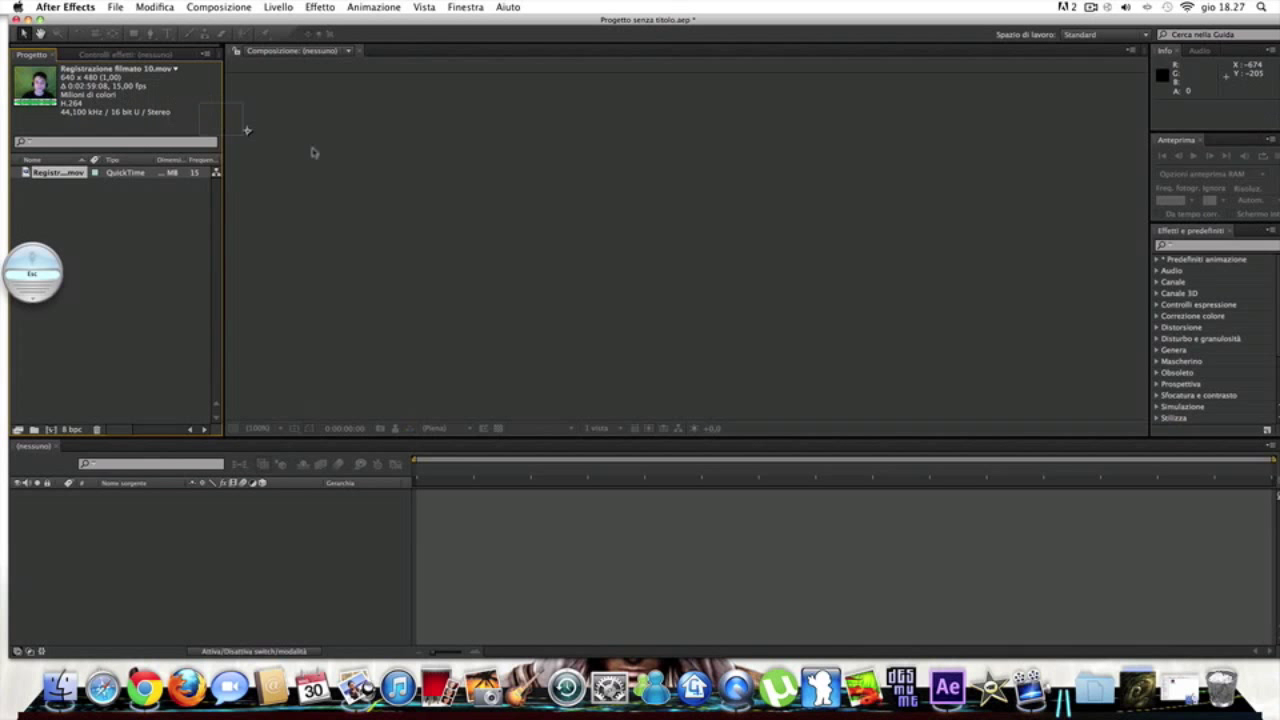
Step: Create a composition from the webcam clip and import discostyle.jpg from the Tutorial folder
{"action": "left_click_drag", "start_coordinate": [58, 172], "coordinate": [717, 266]}
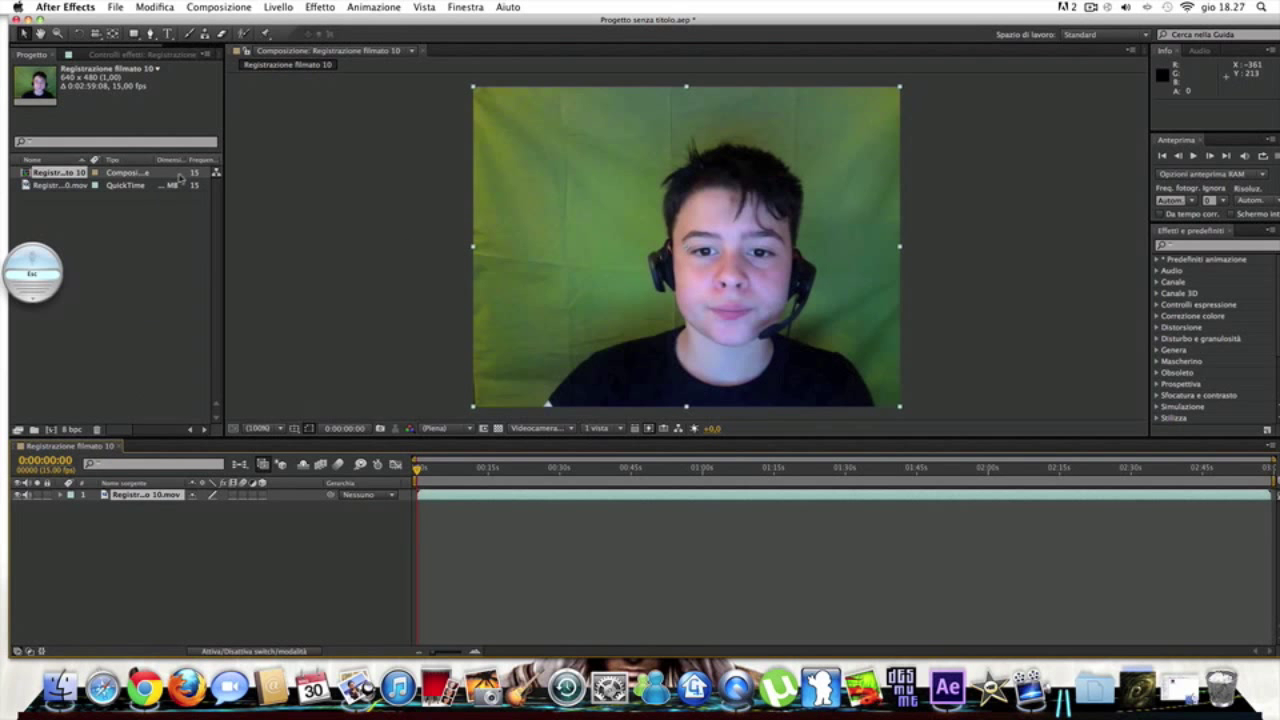
{"action": "left_click", "coordinate": [110, 512]}
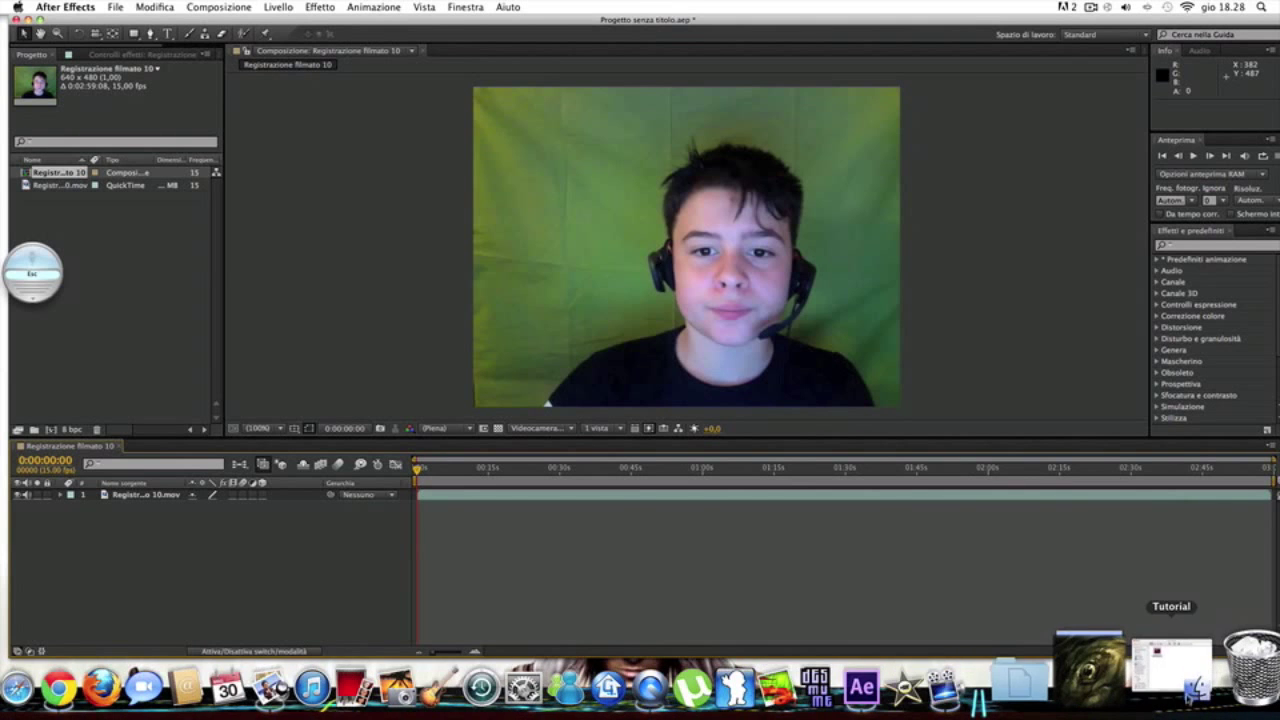
{"action": "left_click", "coordinate": [1128, 685]}
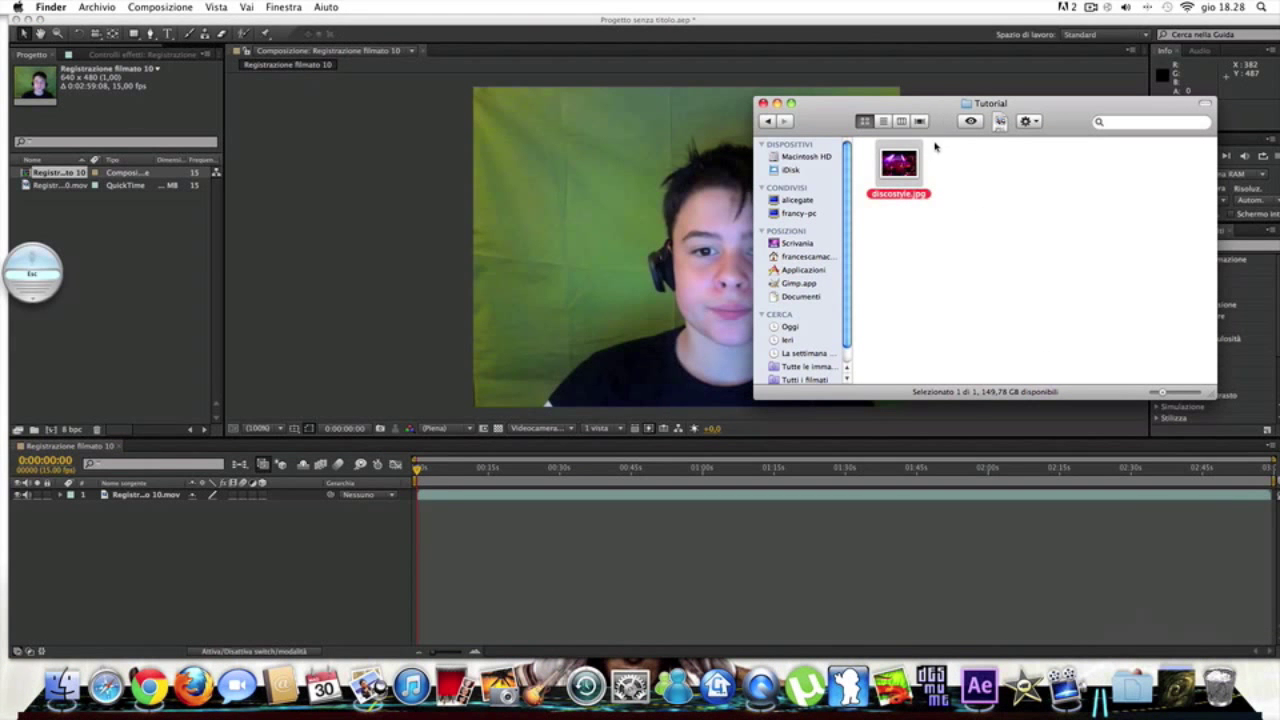
{"action": "mouse_move", "coordinate": [912, 168]}
{"action": "left_mouse_down"}
{"action": "mouse_move", "coordinate": [471, 400]}
{"action": "mouse_move", "coordinate": [157, 520]}
{"action": "mouse_move", "coordinate": [72, 200]}
{"action": "left_mouse_up"}
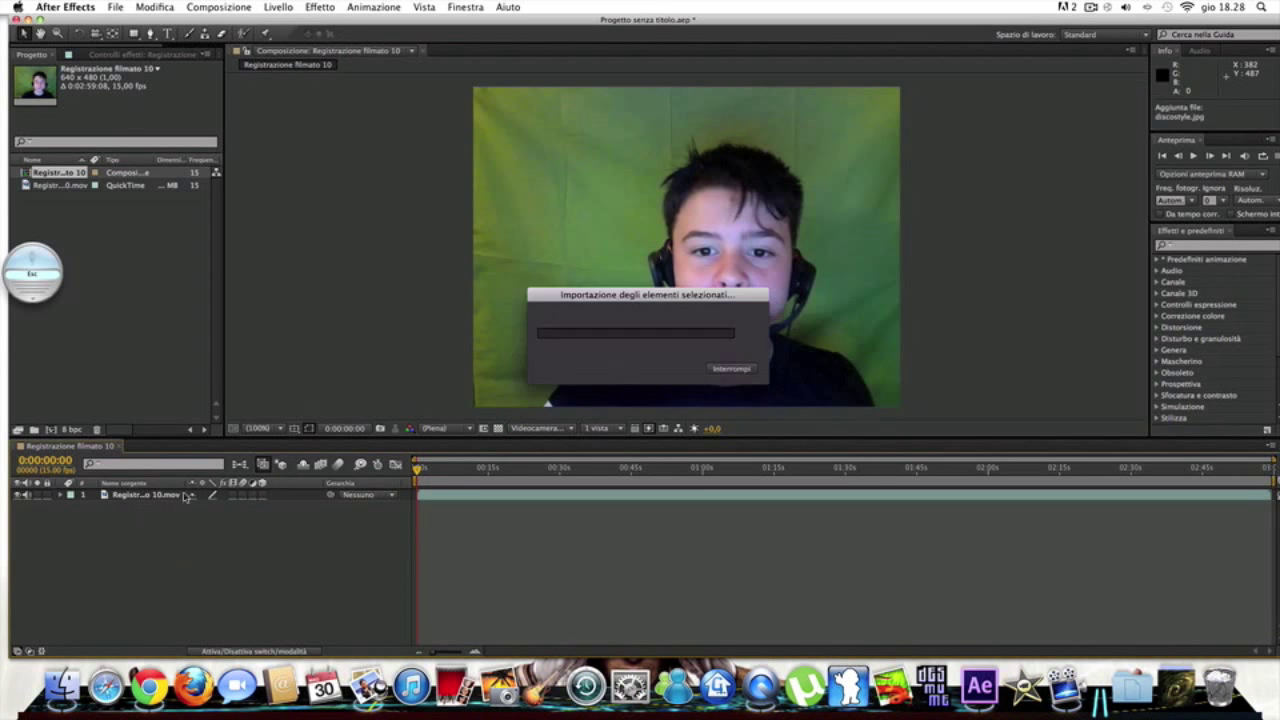
Step: Place discostyle.jpg as a layer beneath the webcam clip and select the video layer
{"action": "left_click", "coordinate": [70, 174]}
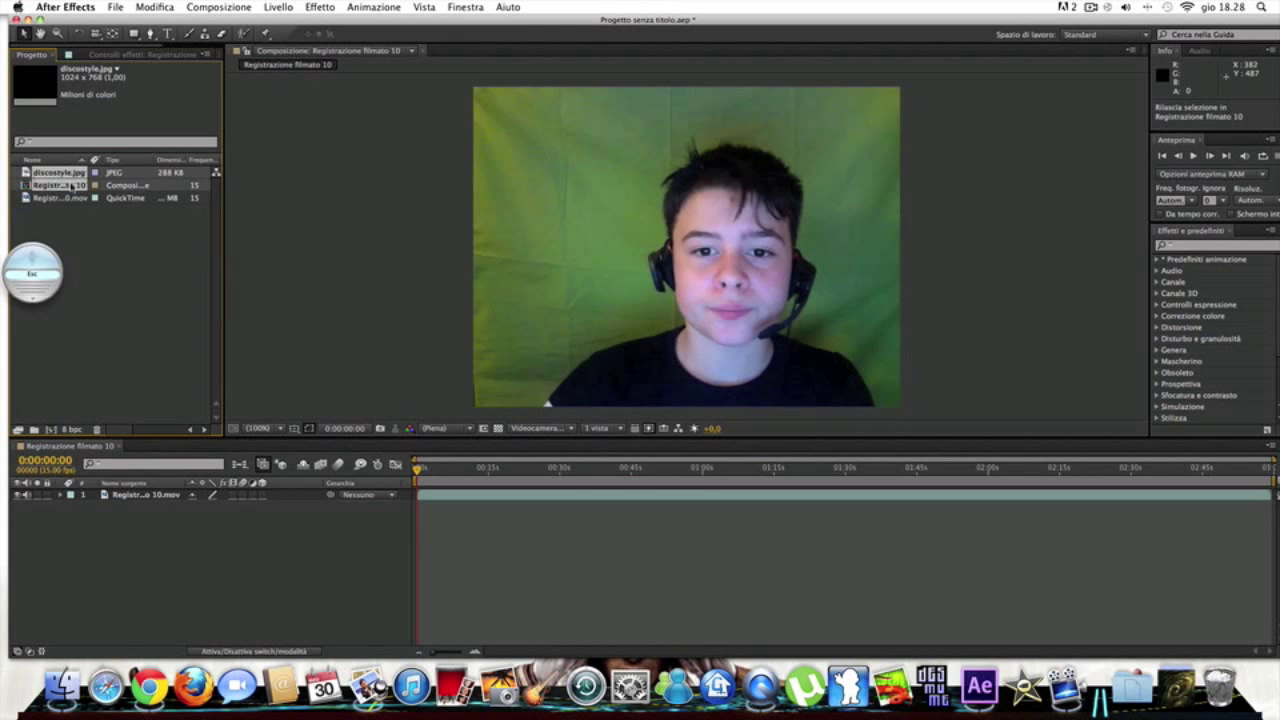
{"action": "left_click_drag", "start_coordinate": [86, 461], "coordinate": [120, 530]}
{"action": "left_click", "coordinate": [150, 497]}
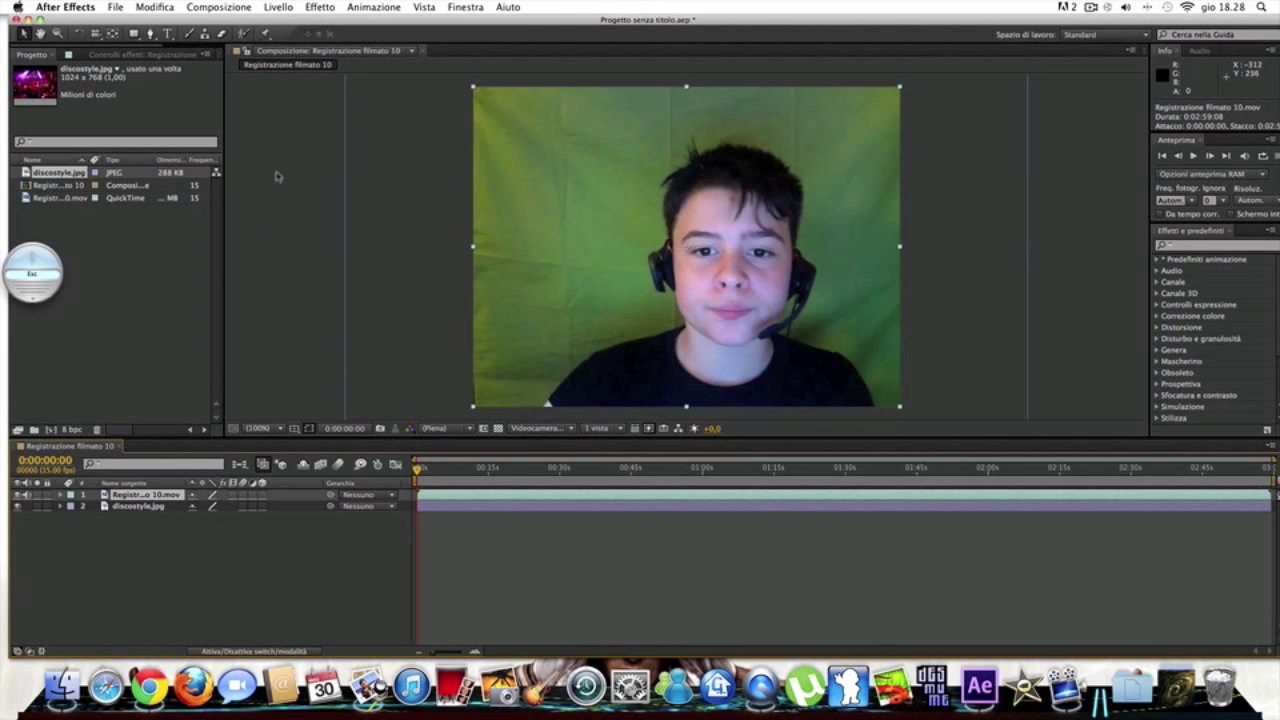
{"action": "left_click", "coordinate": [210, 7]}
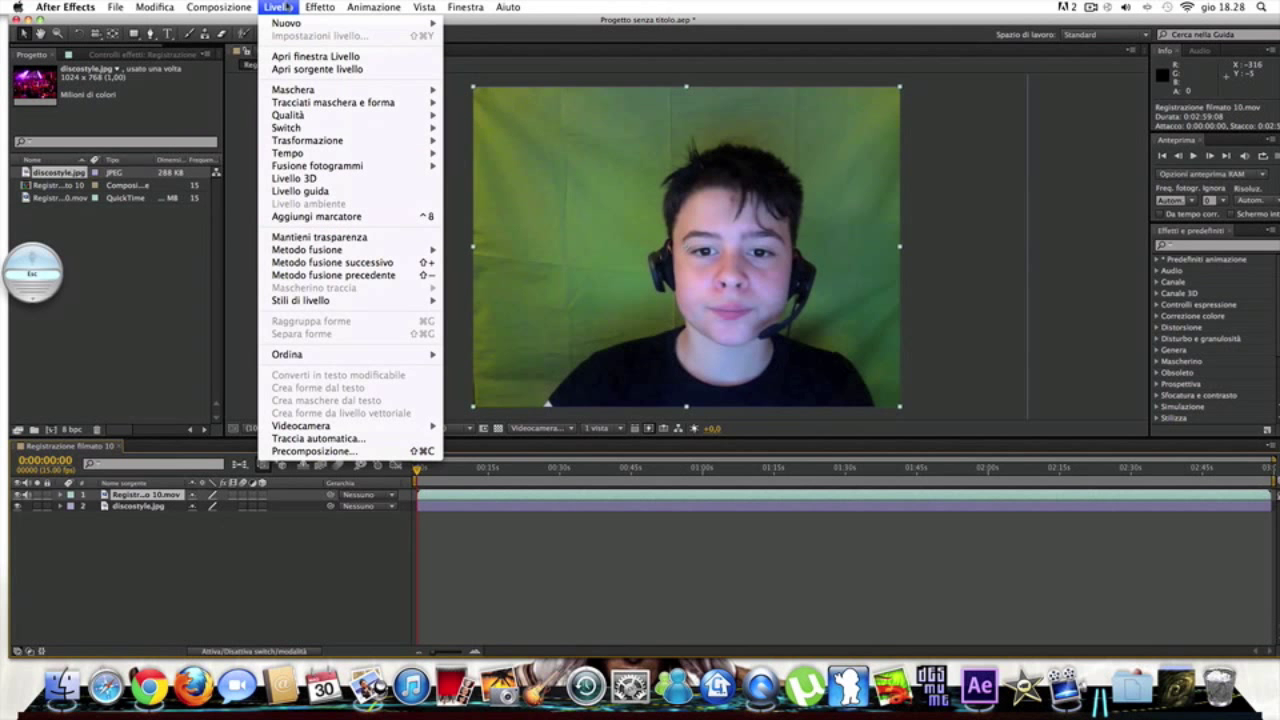
Step: Apply Effetto > Trasparenza > Keylight (1.2) to the webcam layer
{"action": "mouse_move", "coordinate": [320, 7]}
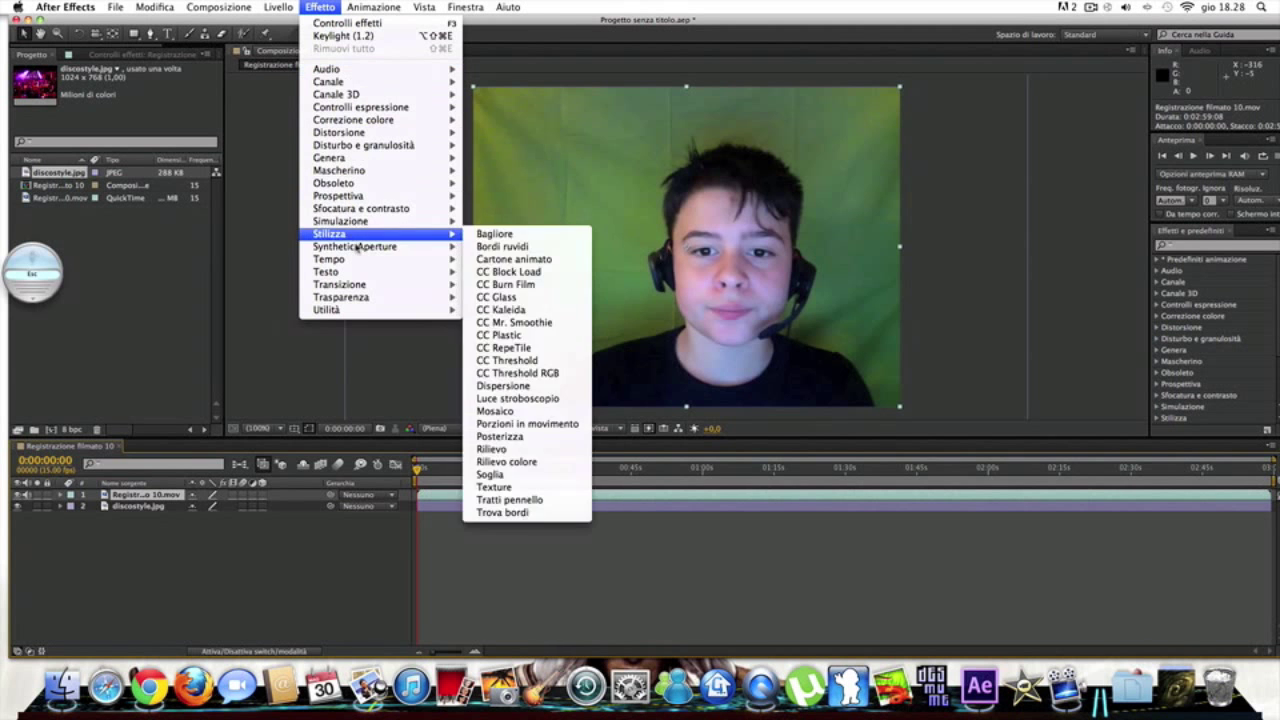
{"action": "mouse_move", "coordinate": [378, 134]}
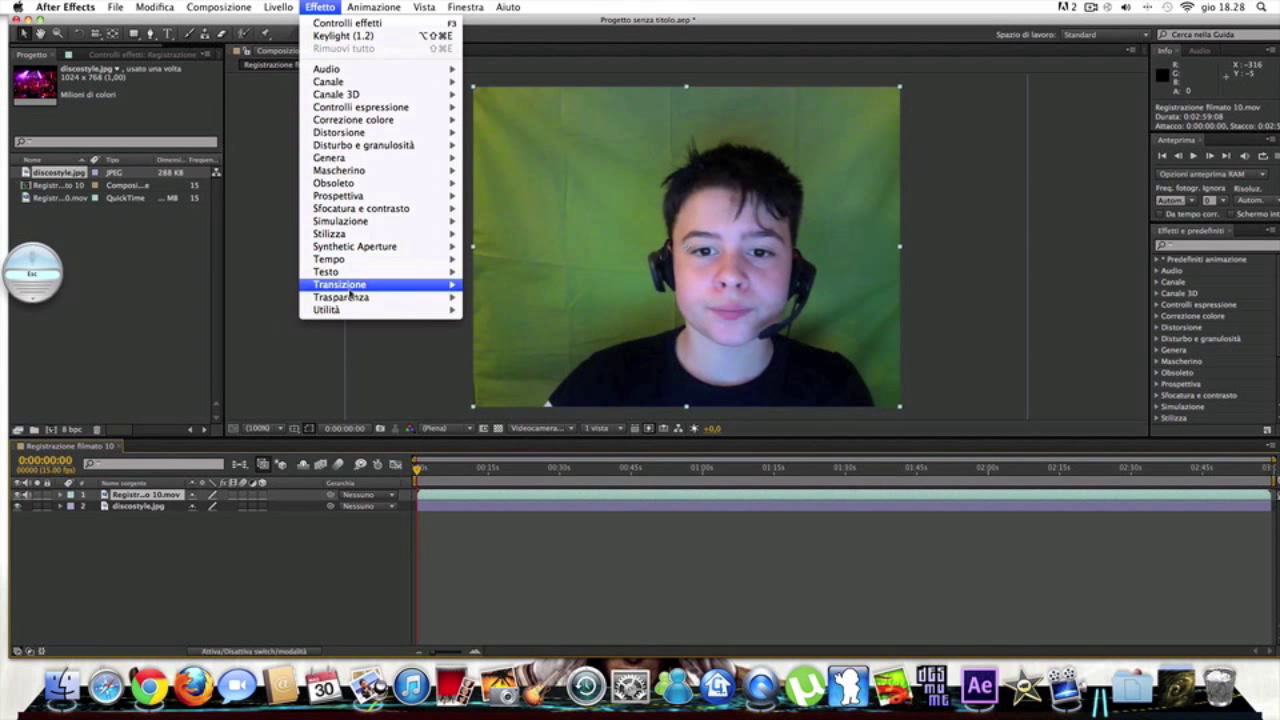
{"action": "mouse_move", "coordinate": [369, 231]}
{"action": "mouse_move", "coordinate": [365, 298]}
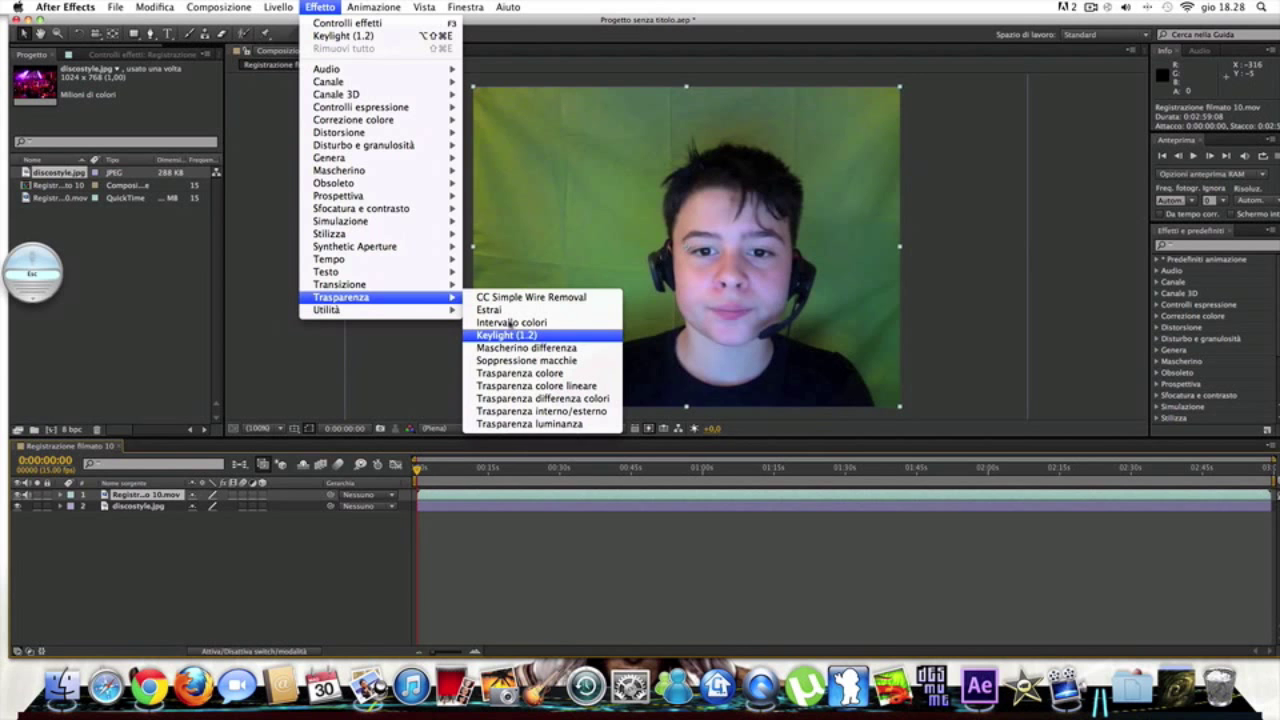
{"action": "left_click", "coordinate": [350, 37]}
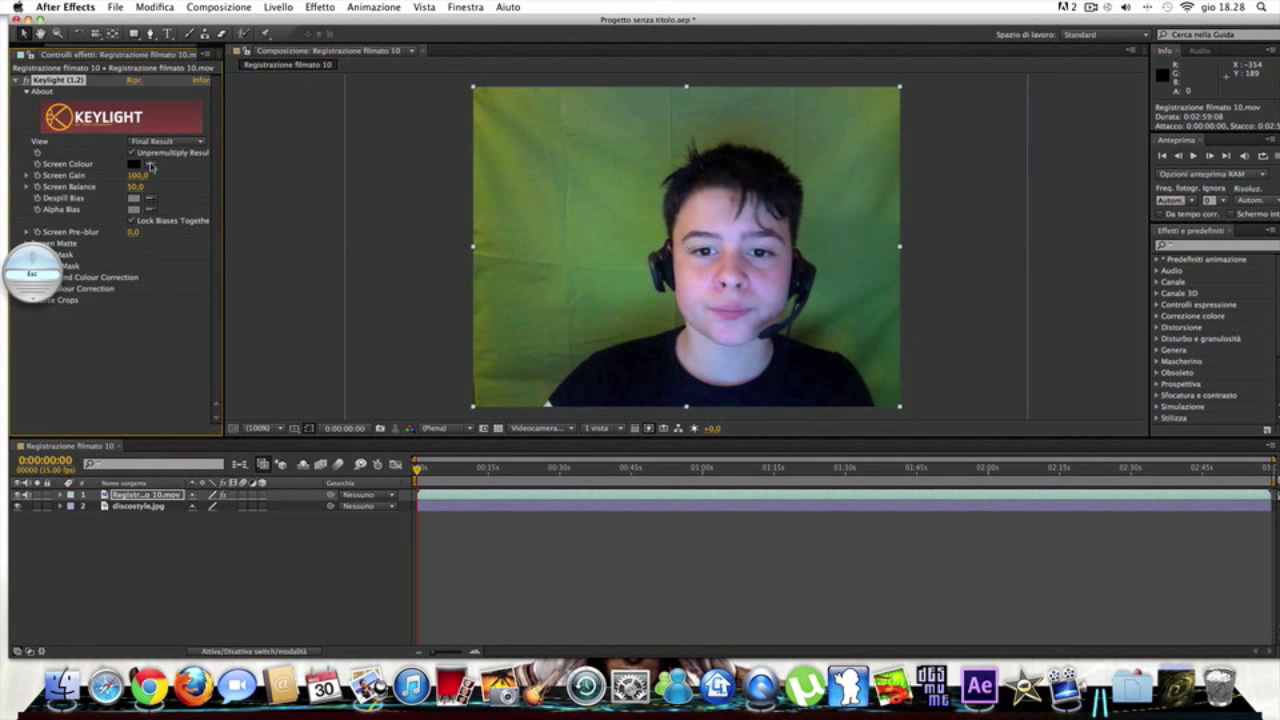
Step: Set Keylight's Screen Colour from the green backdrop and play a preview of the composite
{"action": "left_click", "coordinate": [150, 163]}
{"action": "left_click", "coordinate": [581, 226]}
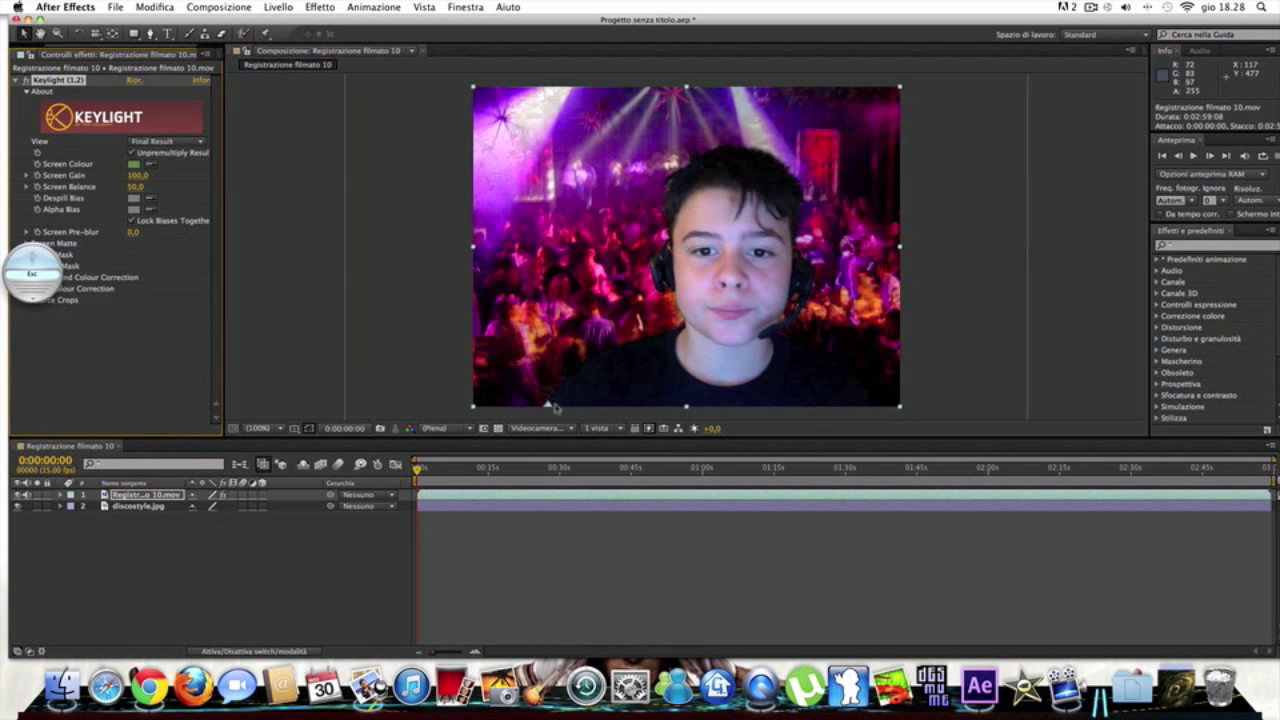
{"action": "key", "text": "space"}
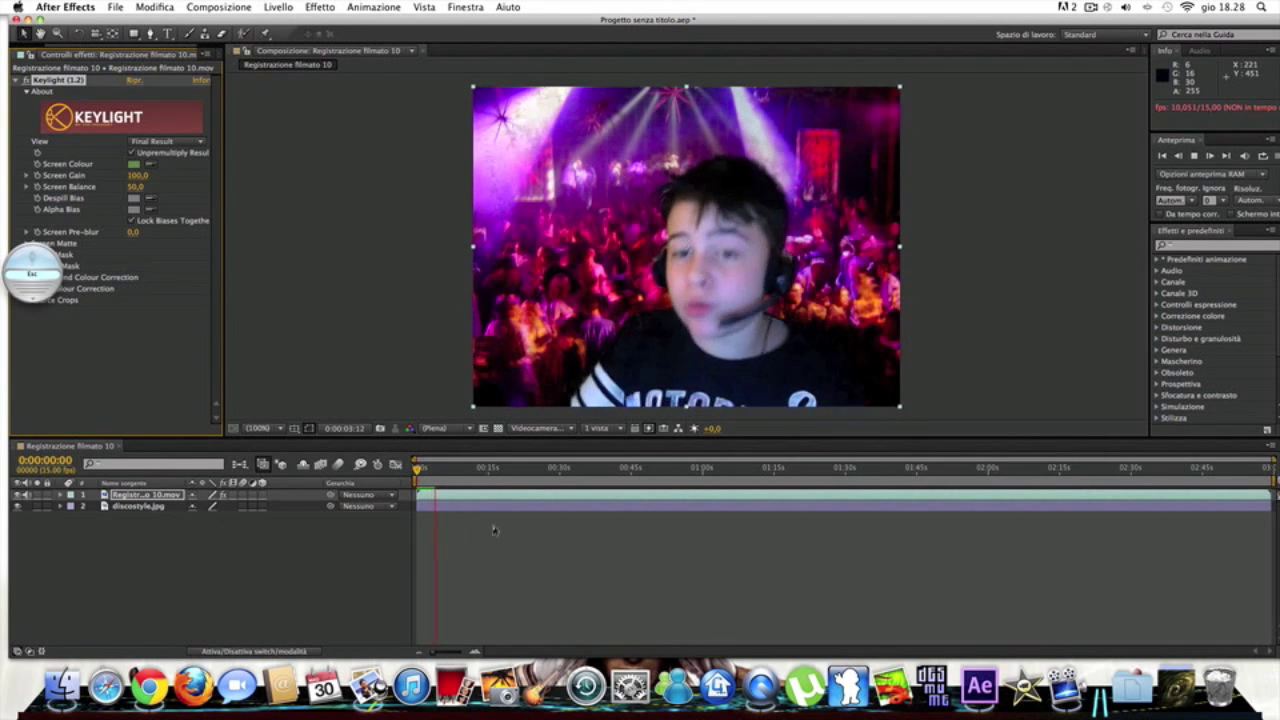
{"action": "key", "text": "space"}
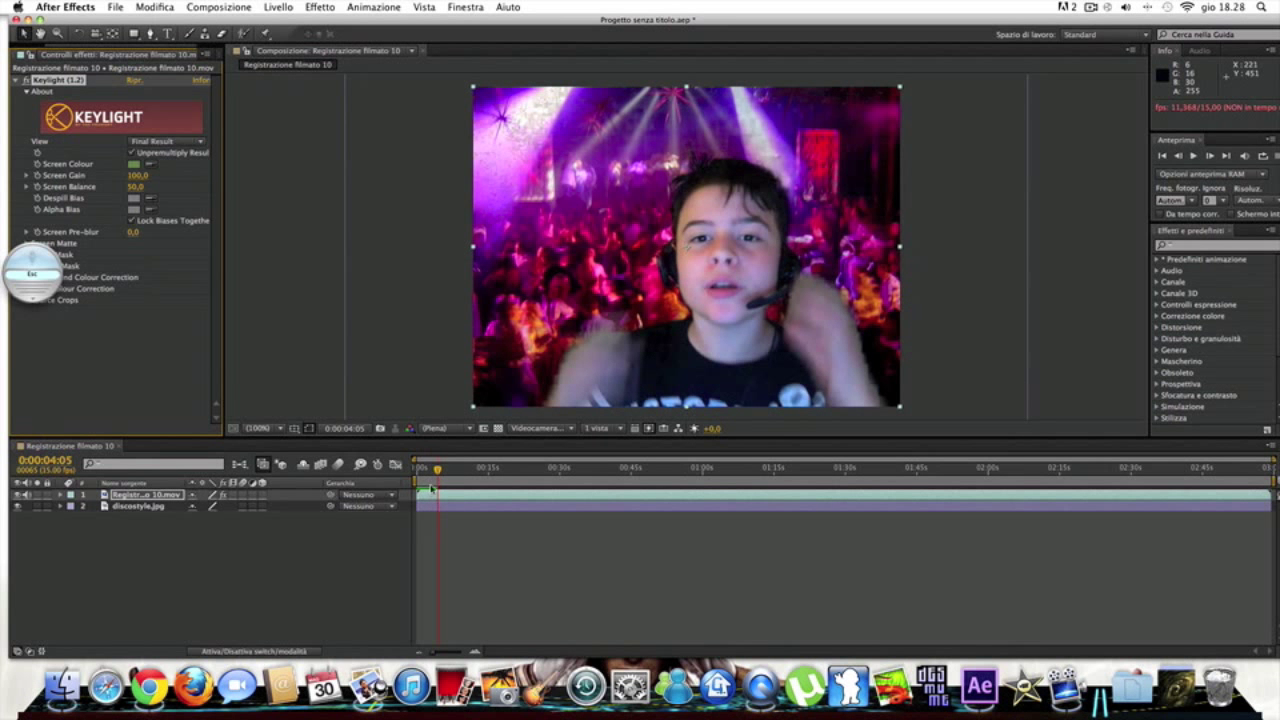